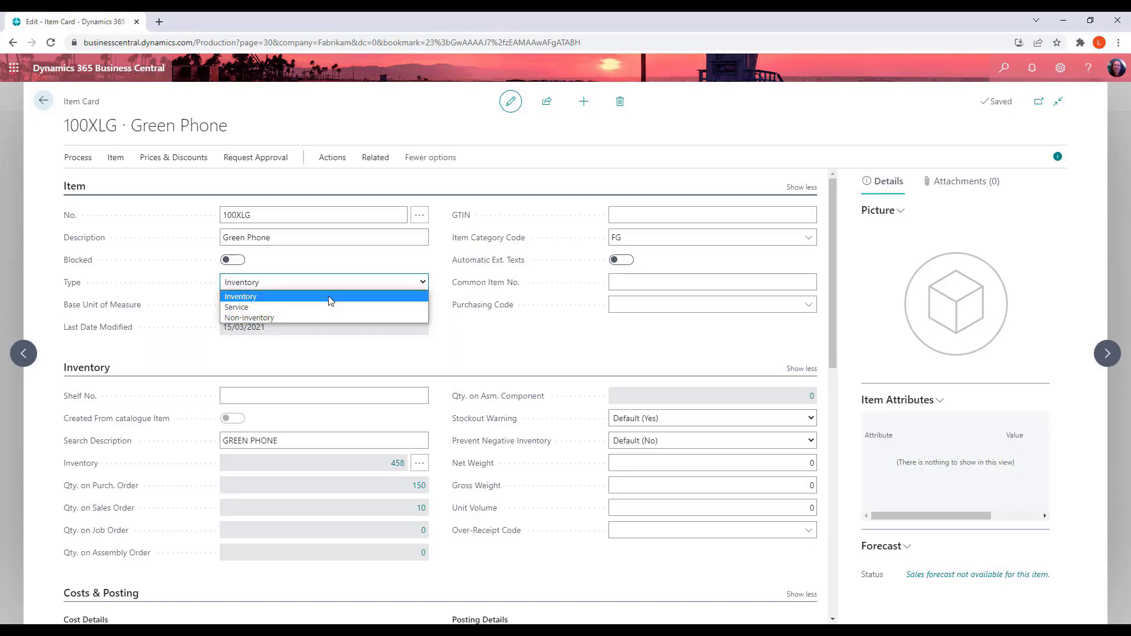
# Keep the item type as Inventory, then review the item's units of measure and return to the item card
pyautogui.click(396, 297)
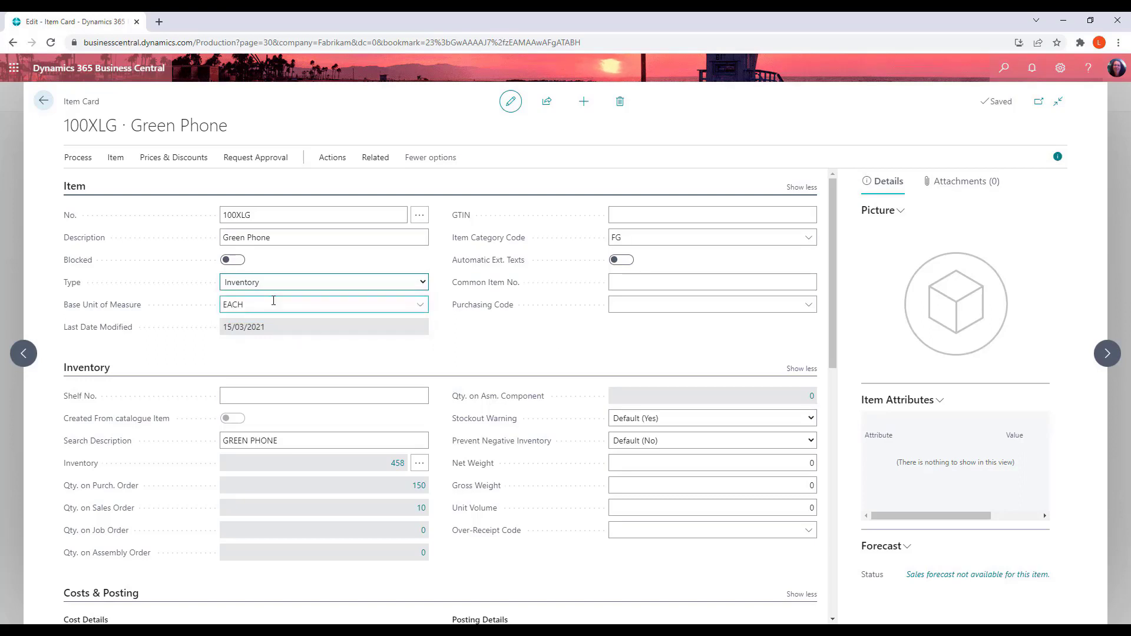
pyautogui.click(376, 158)
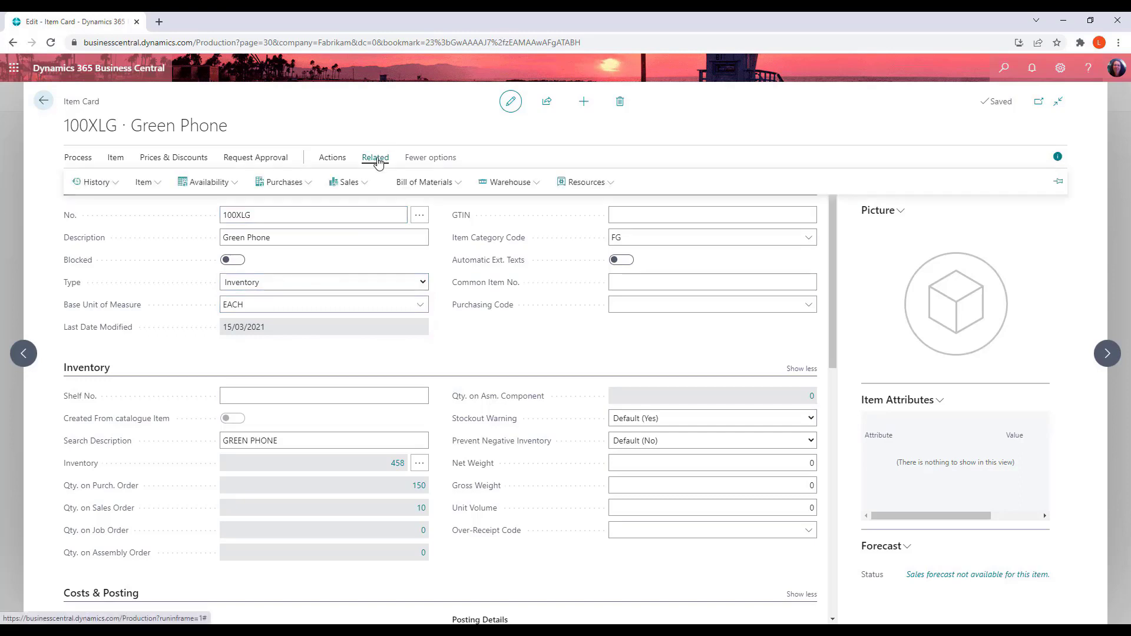
pyautogui.click(157, 186)
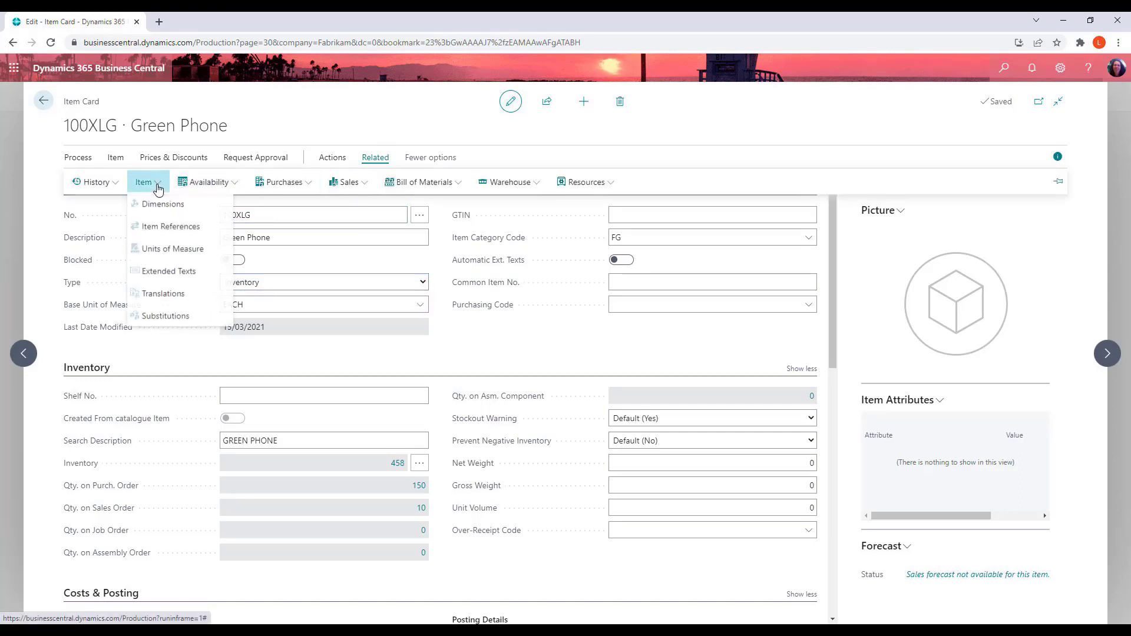
pyautogui.click(165, 248)
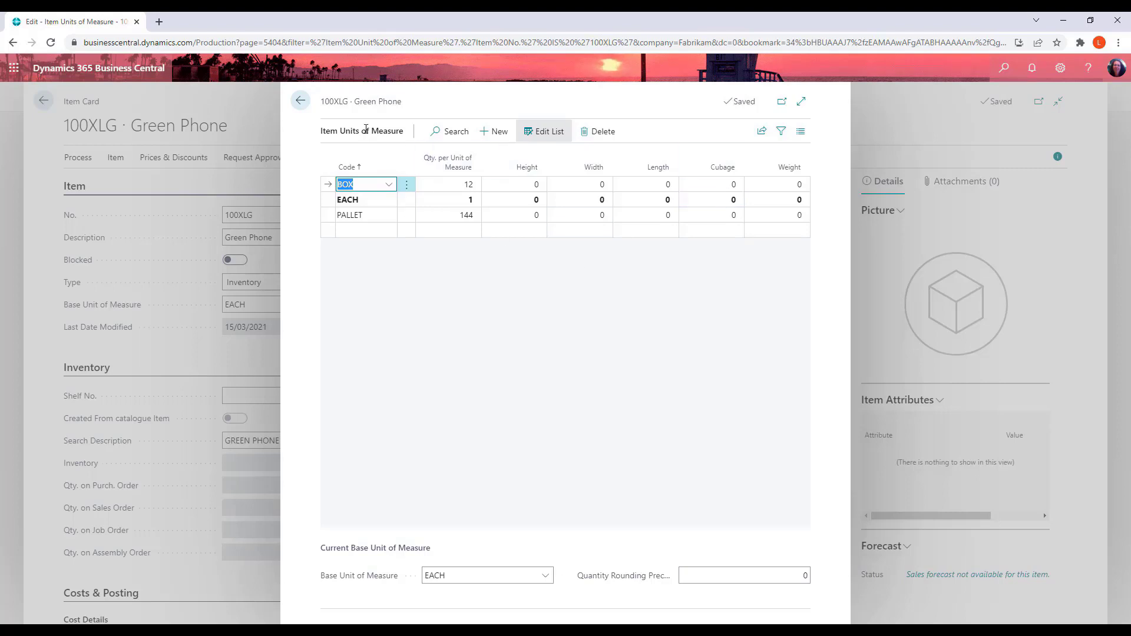
pyautogui.click(298, 102)
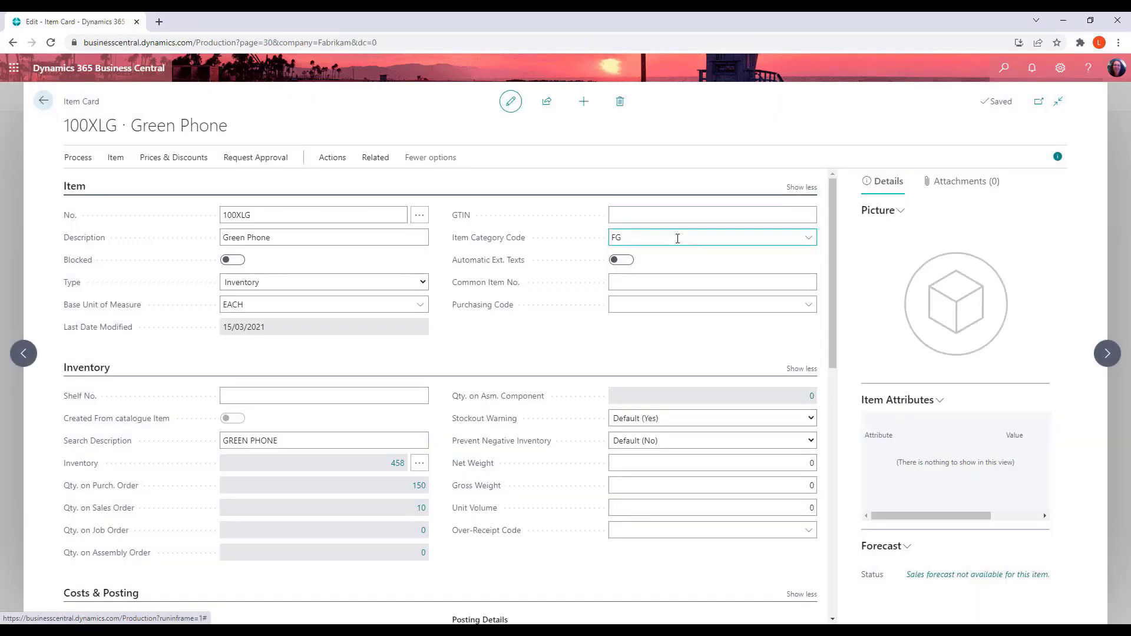
# Examine the available costing methods in the Costs & Posting section
pyautogui.scroll(-2, 649, 336)
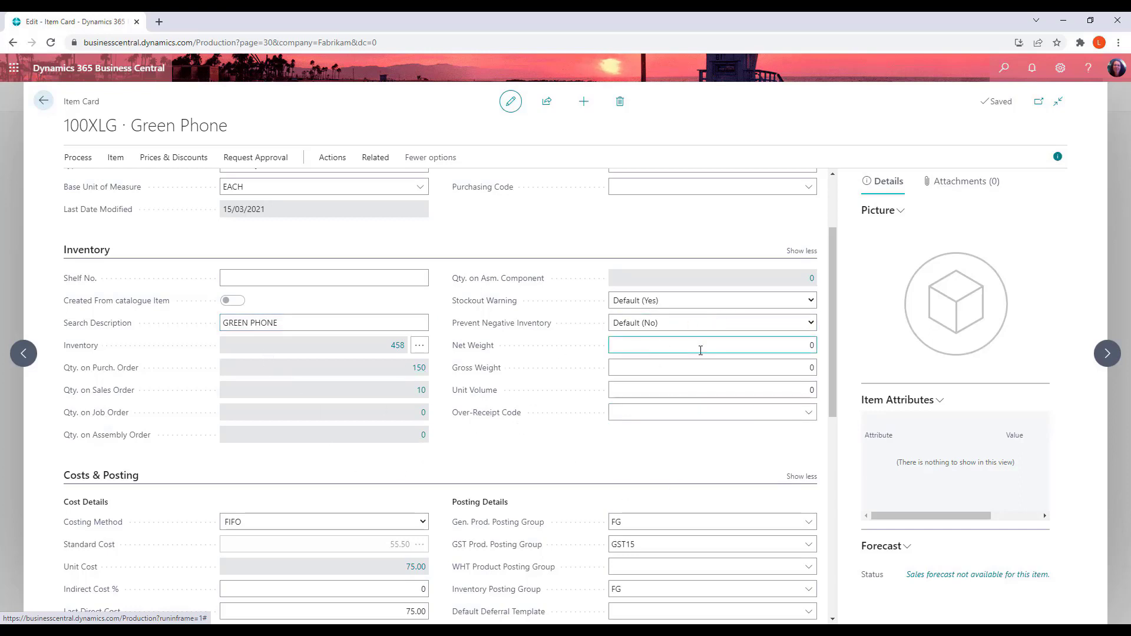
pyautogui.scroll(-3, 646, 429)
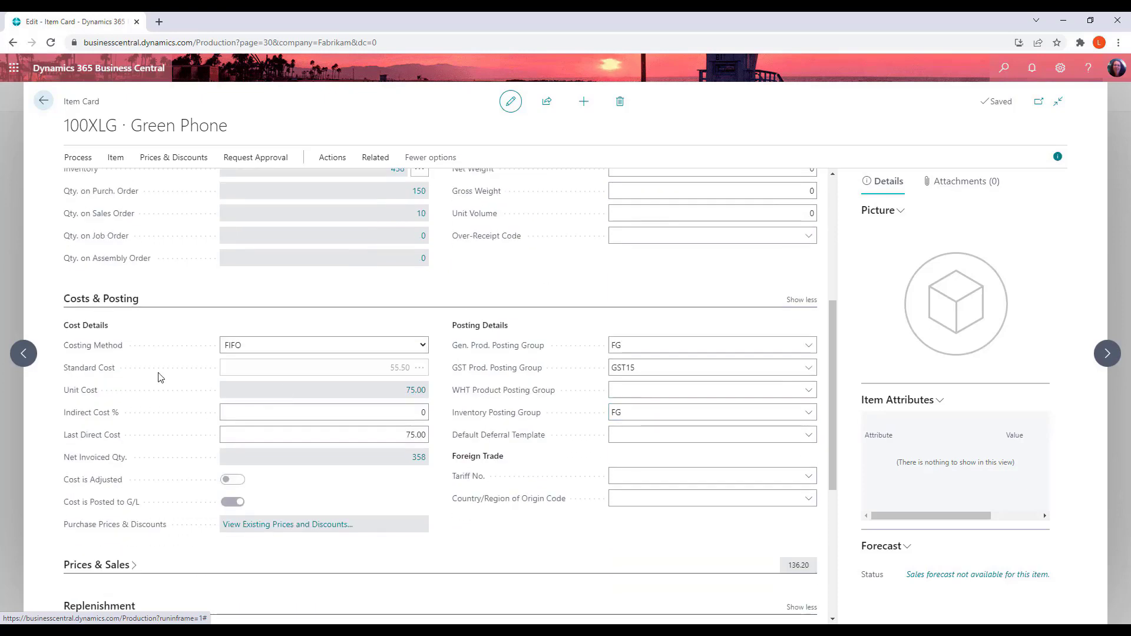
pyautogui.click(424, 346)
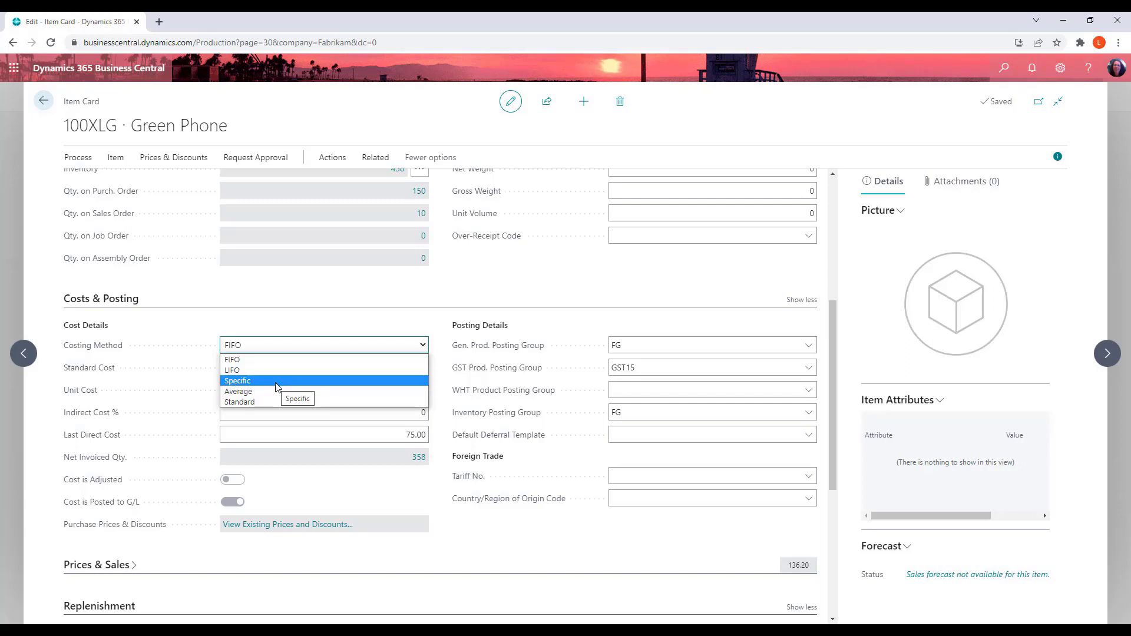
pyautogui.click(417, 294)
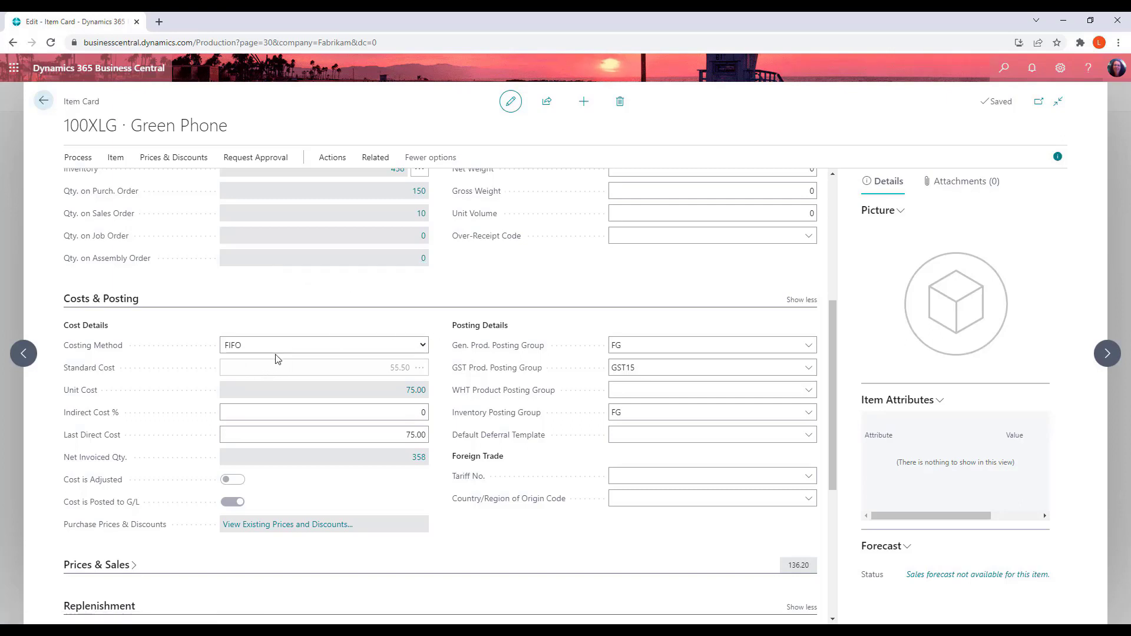
pyautogui.click(331, 430)
# Examine the inventory posting group options for the item
pyautogui.scroll(-1, 354, 434)
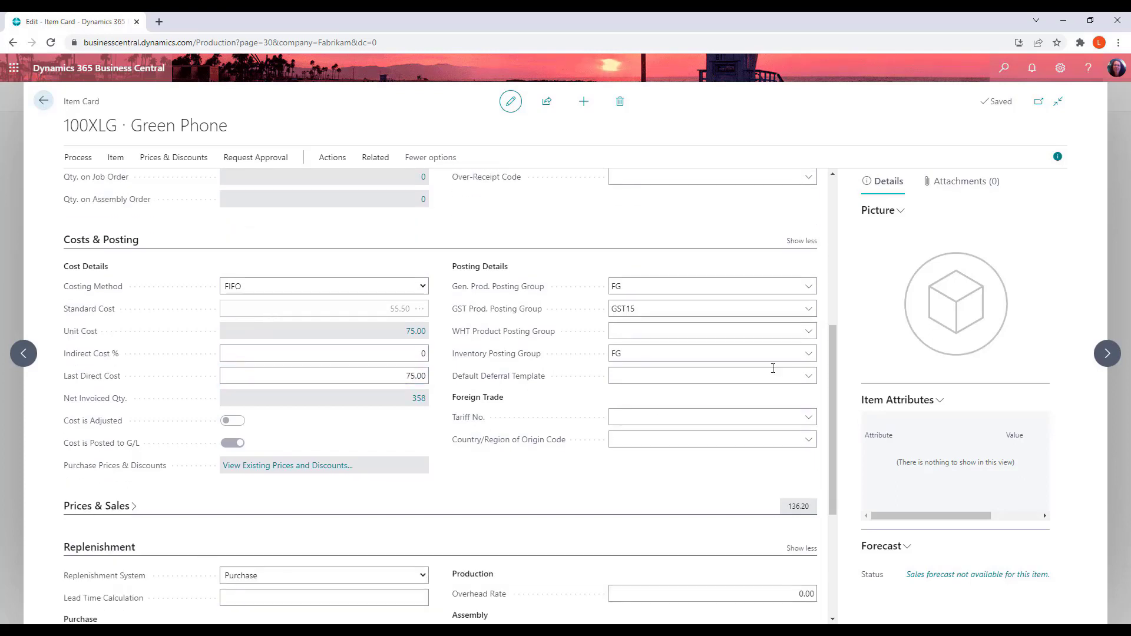
pyautogui.click(681, 411)
pyautogui.click(732, 352)
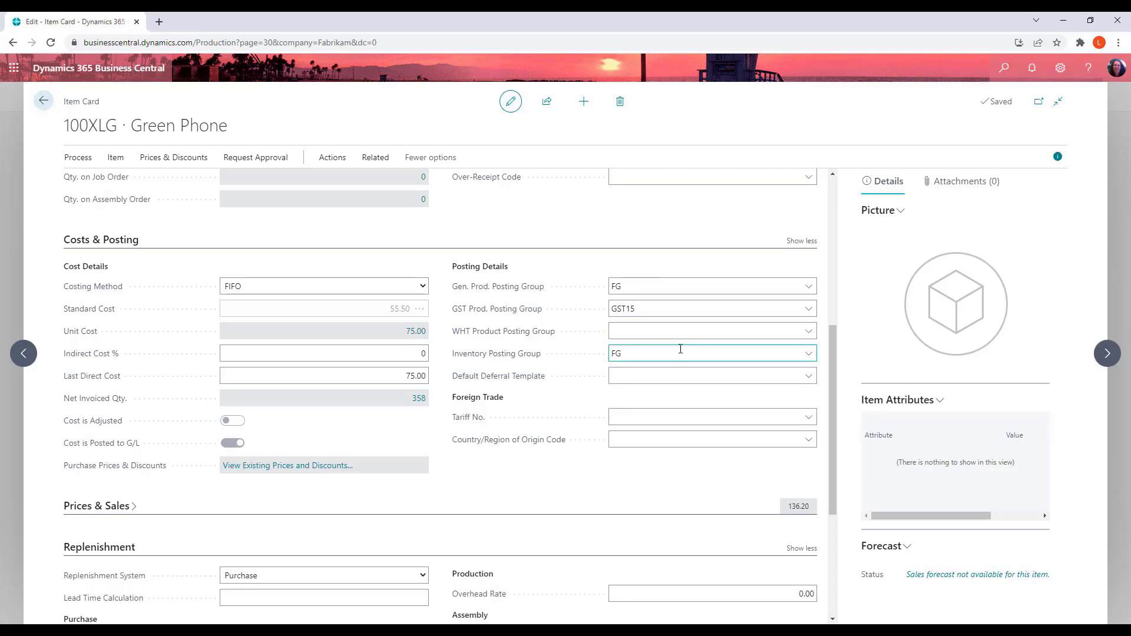
pyautogui.click(811, 354)
pyautogui.click(813, 354)
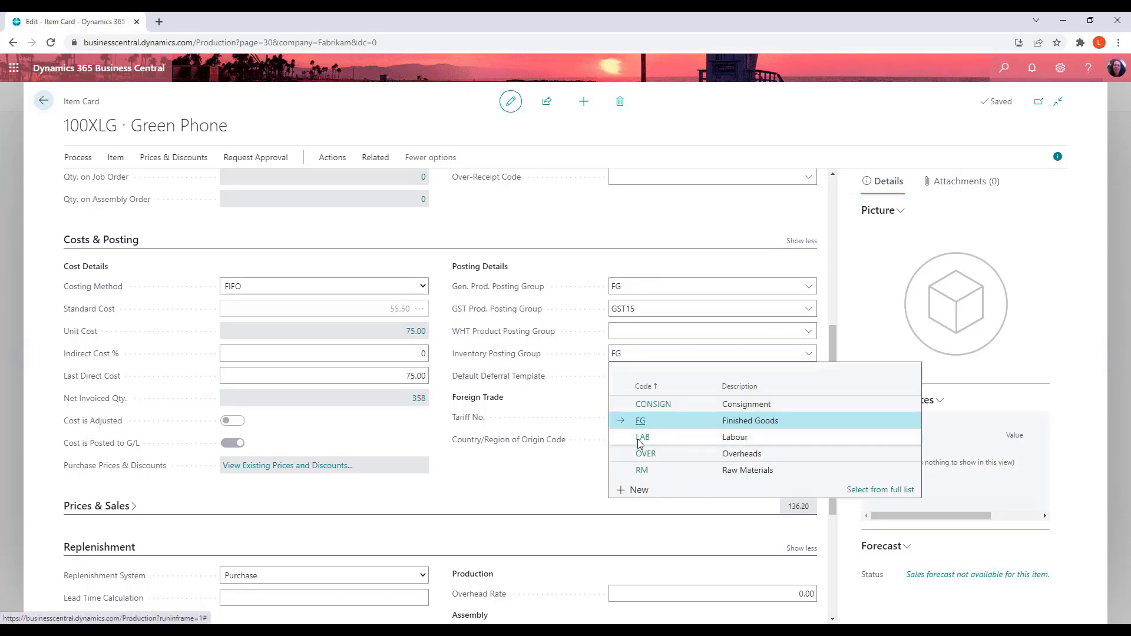
pyautogui.click(525, 490)
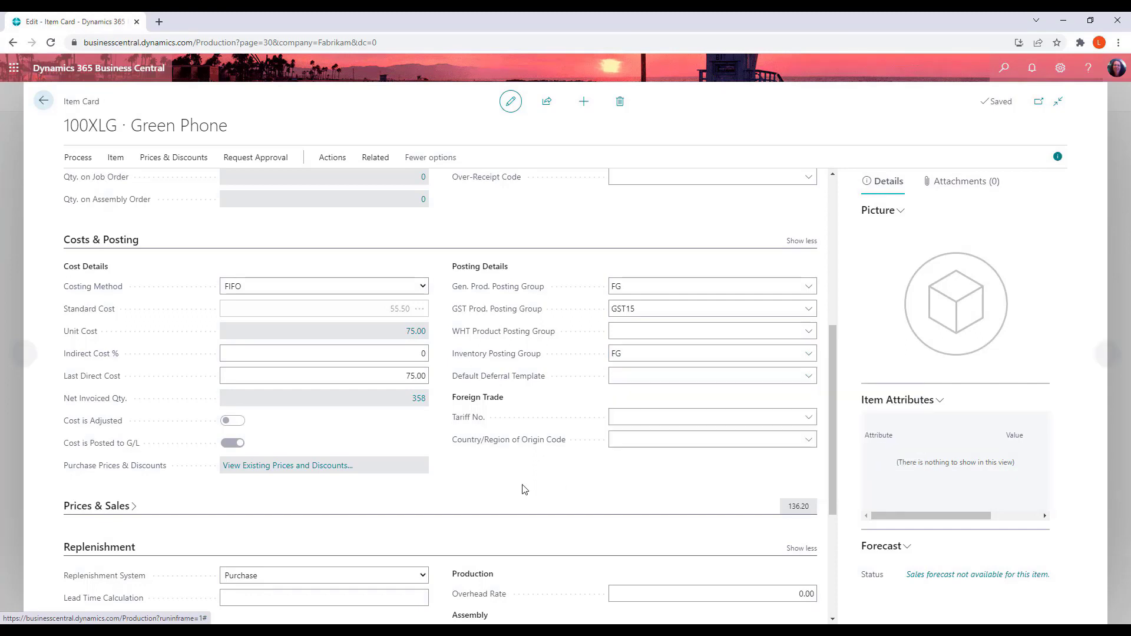
pyautogui.click(692, 447)
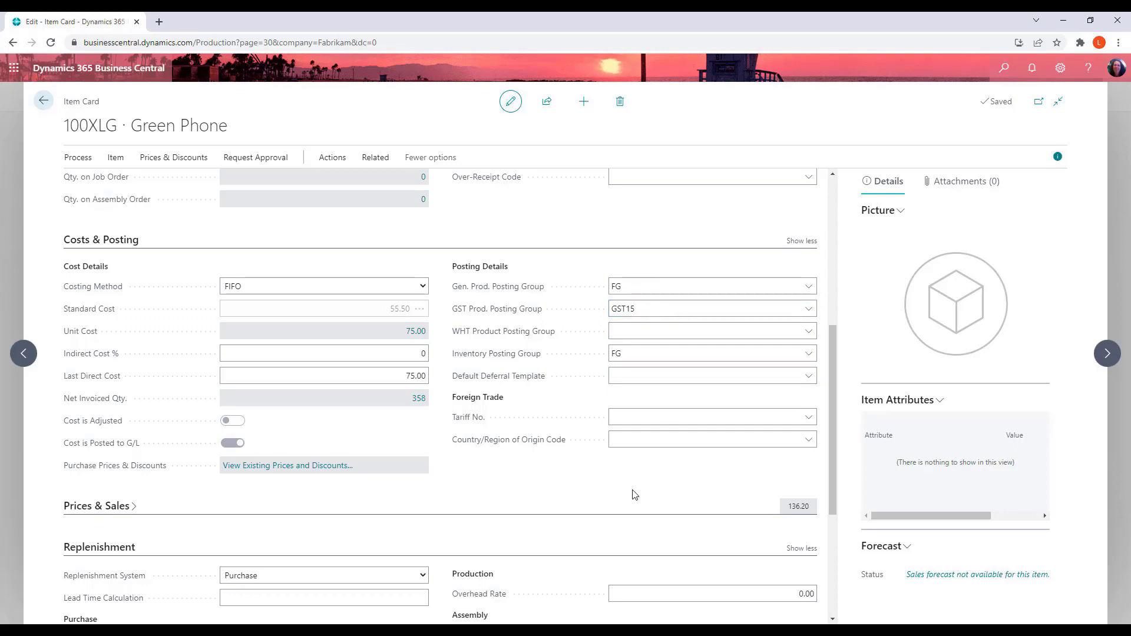
# Expand the Prices & Sales section and show all of its fields
pyautogui.scroll(-3, 635, 495)
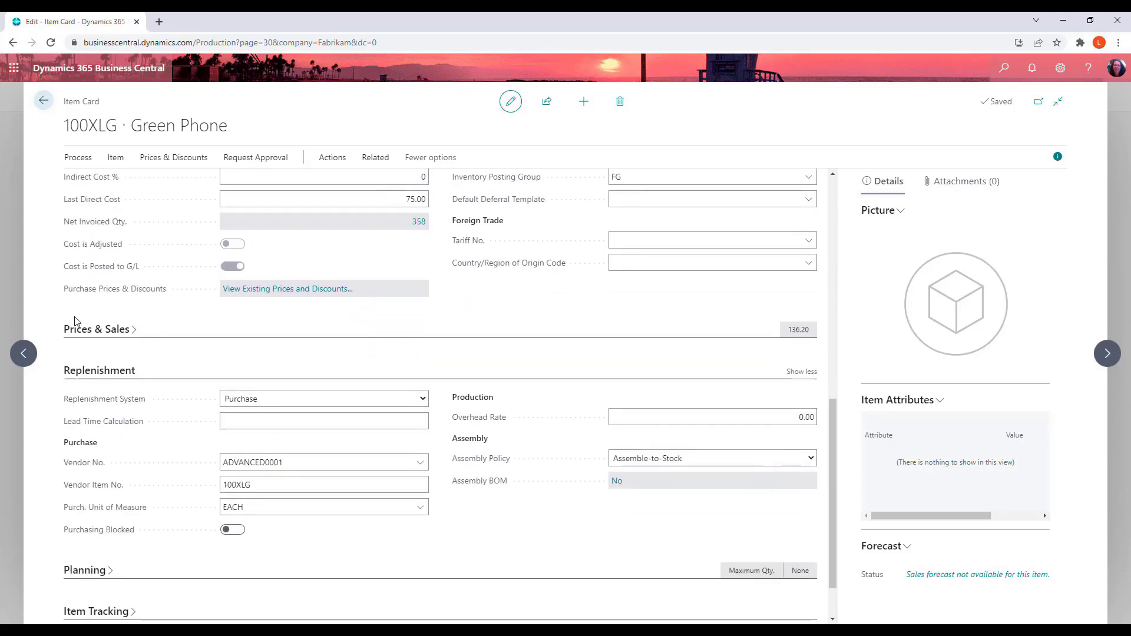
pyautogui.click(151, 351)
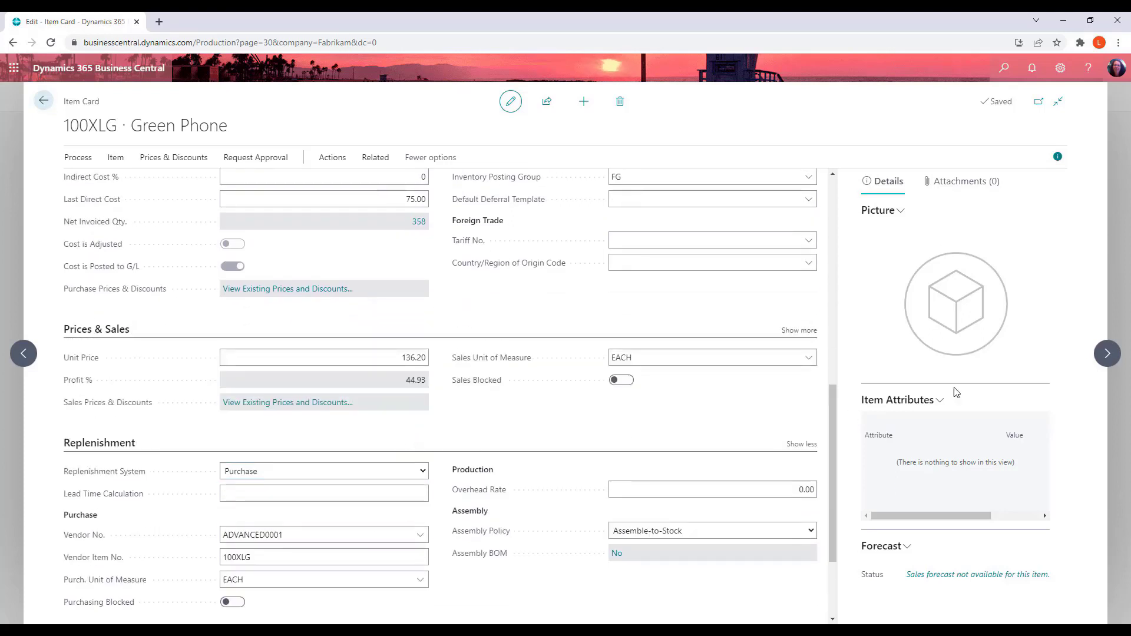
pyautogui.click(814, 334)
pyautogui.scroll(-1, 694, 454)
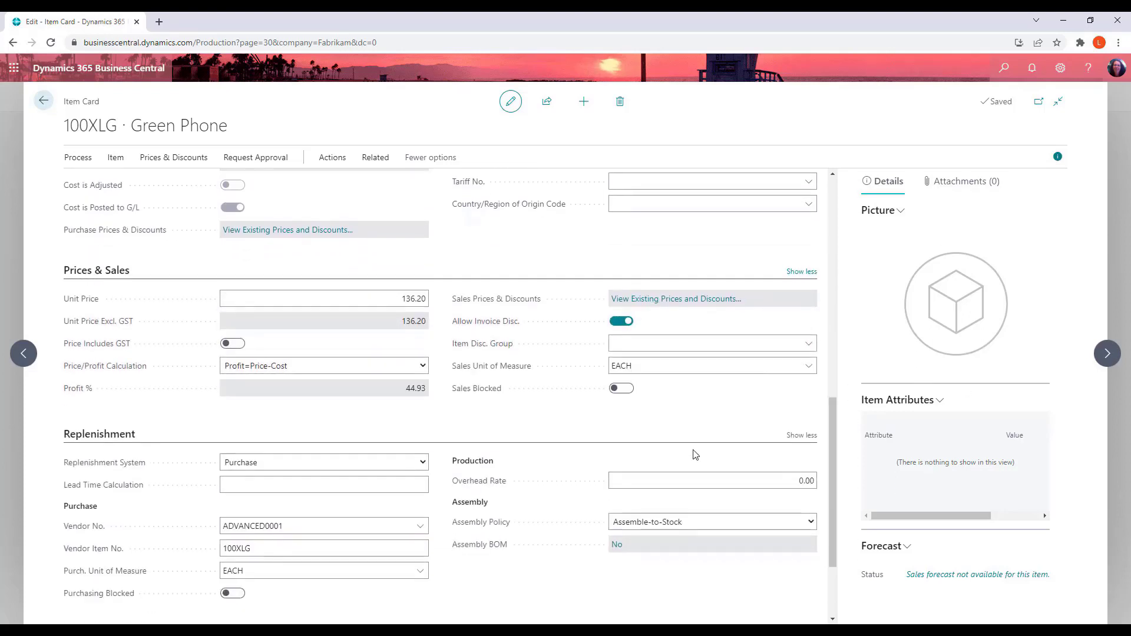
# Review the price/profit calculation options and the item's existing sales prices and discounts
pyautogui.click(414, 300)
pyautogui.click(423, 367)
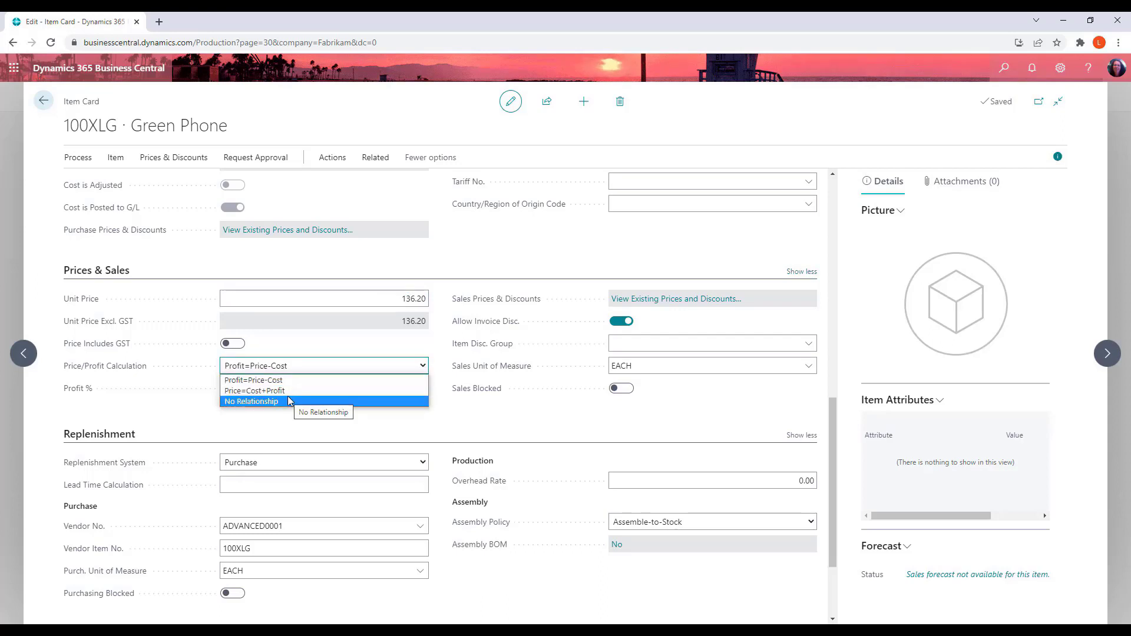
pyautogui.click(119, 433)
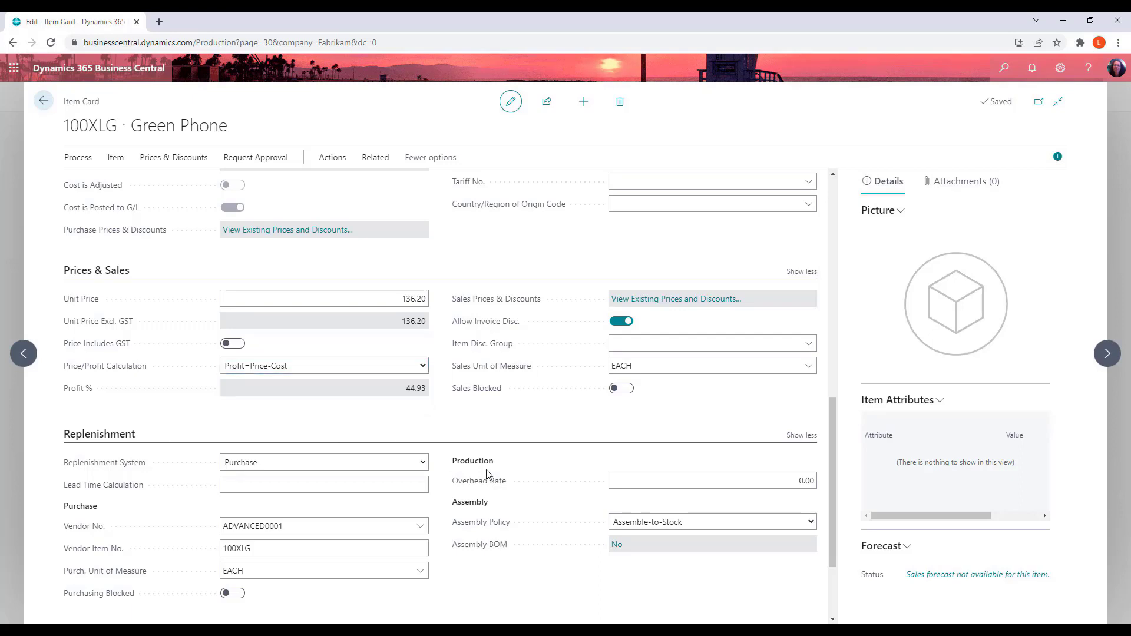
pyautogui.click(676, 300)
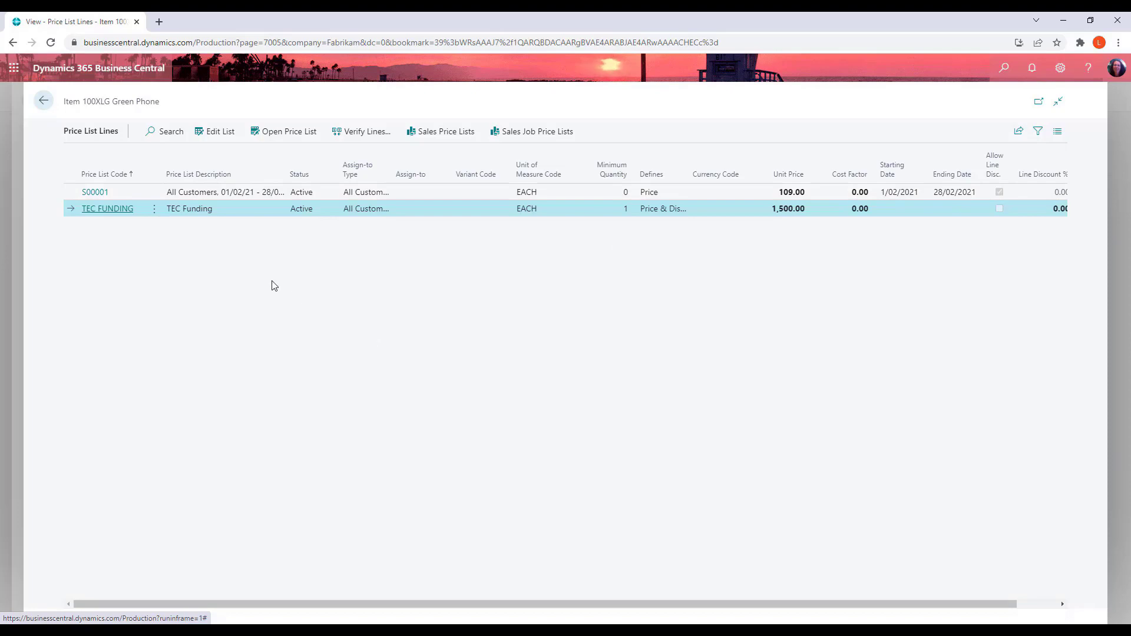
pyautogui.click(51, 106)
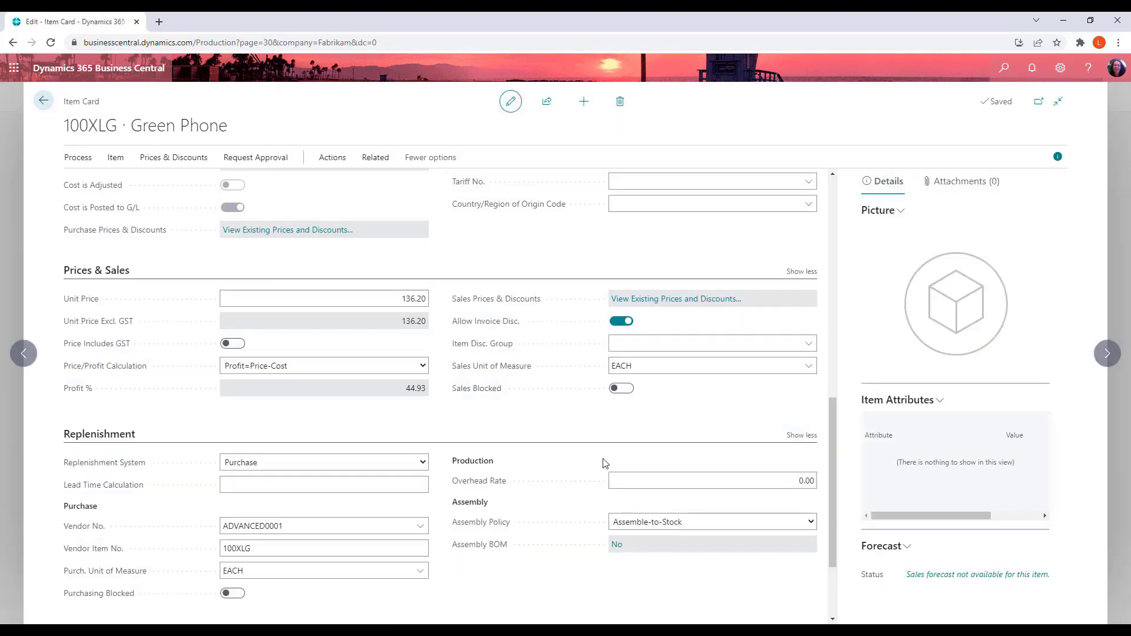
# Examine the replenishment system and assembly policy options in the Replenishment section
pyautogui.scroll(-2, 604, 463)
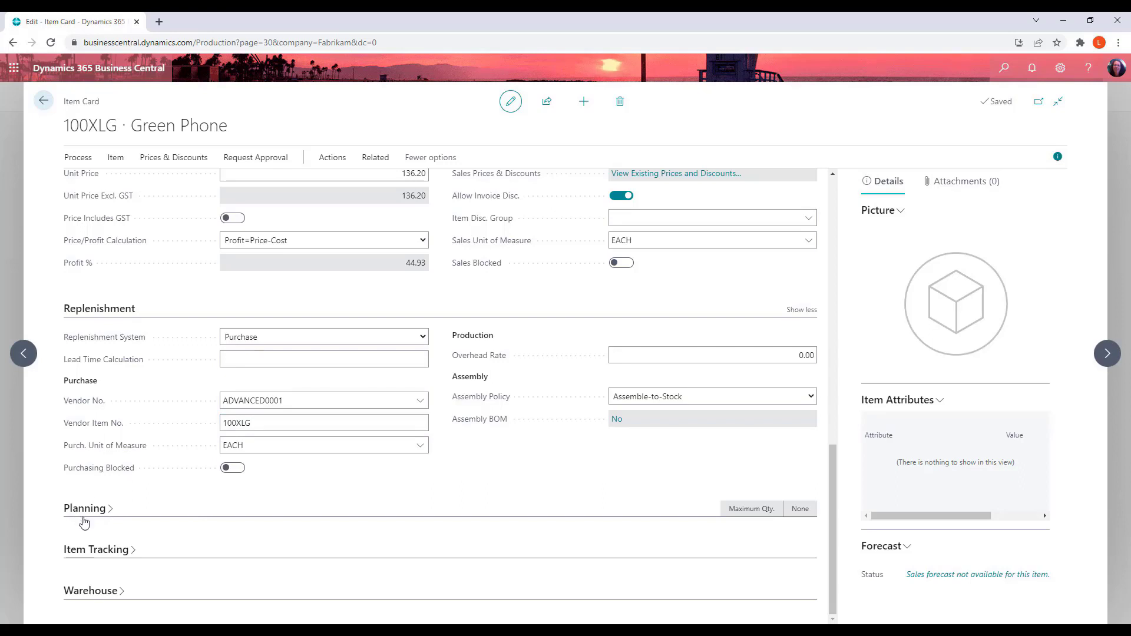
pyautogui.click(422, 337)
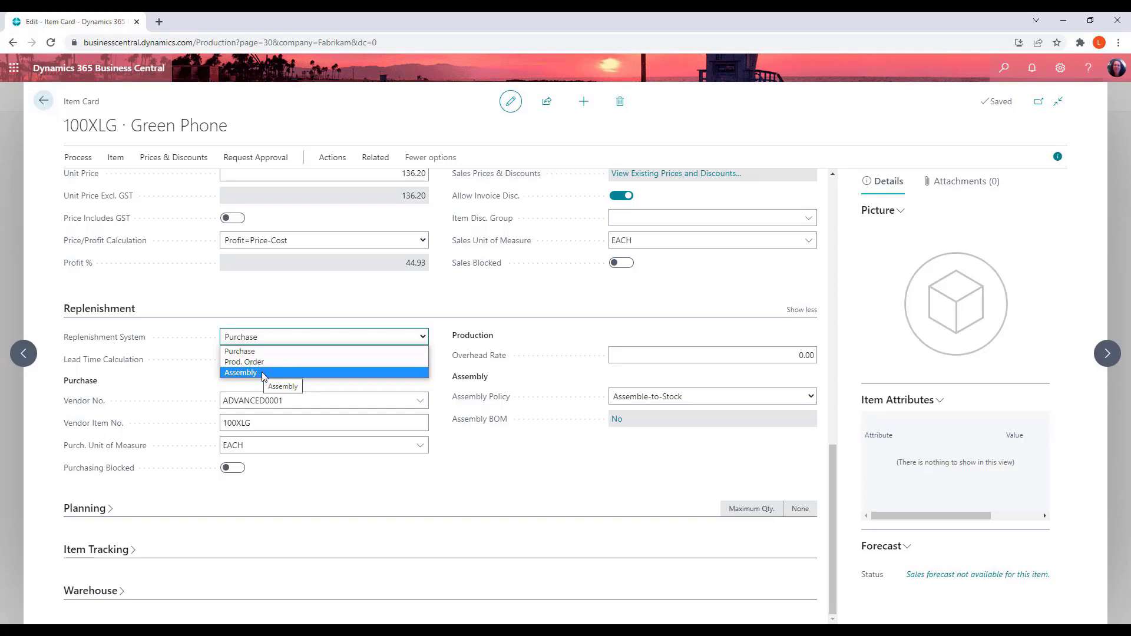
pyautogui.click(369, 472)
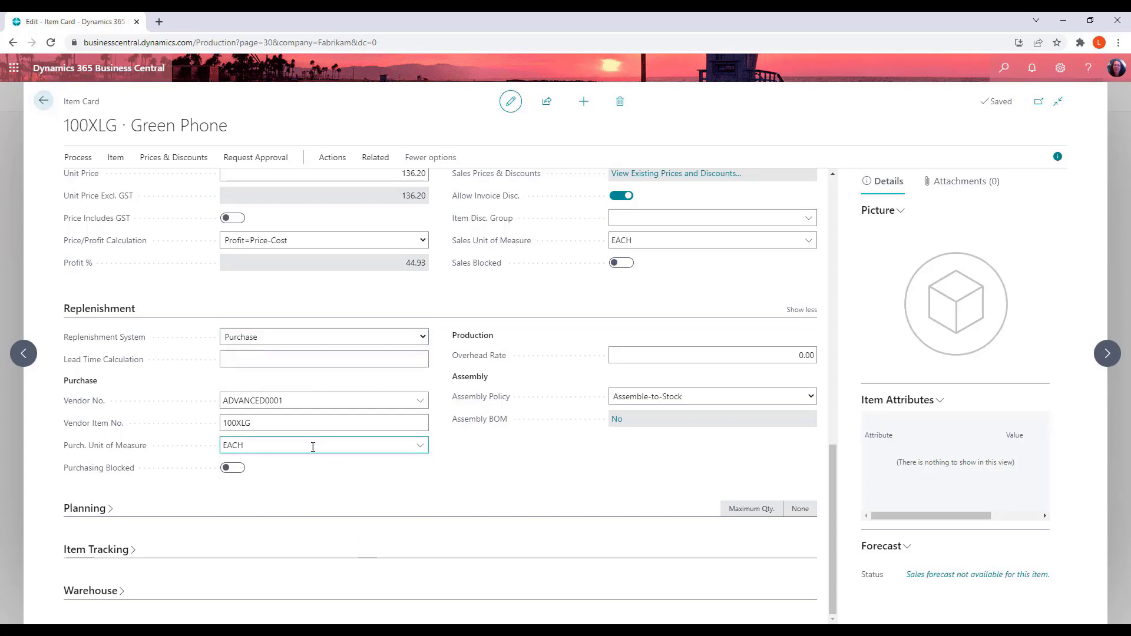
pyautogui.click(321, 428)
pyautogui.click(288, 448)
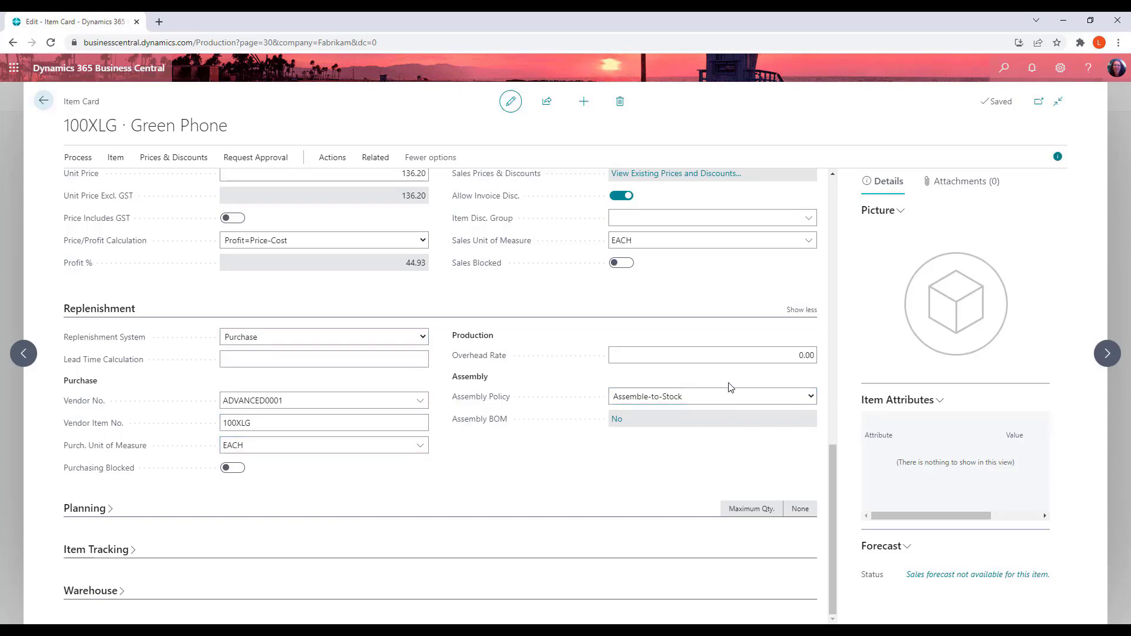
pyautogui.click(344, 364)
pyautogui.click(331, 343)
pyautogui.click(776, 399)
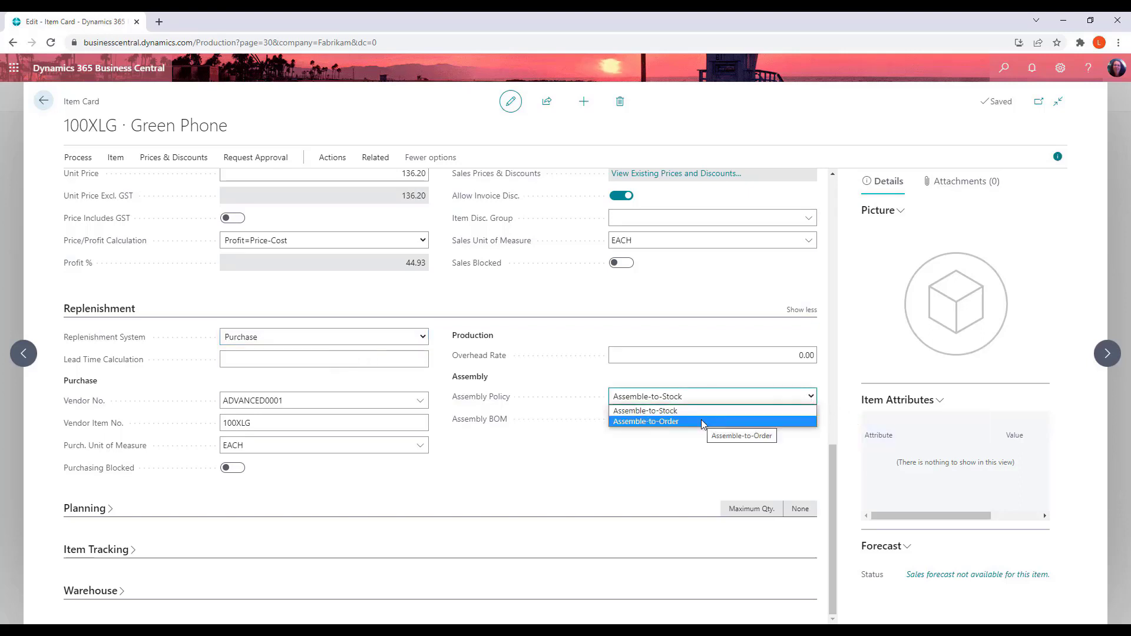
pyautogui.click(615, 486)
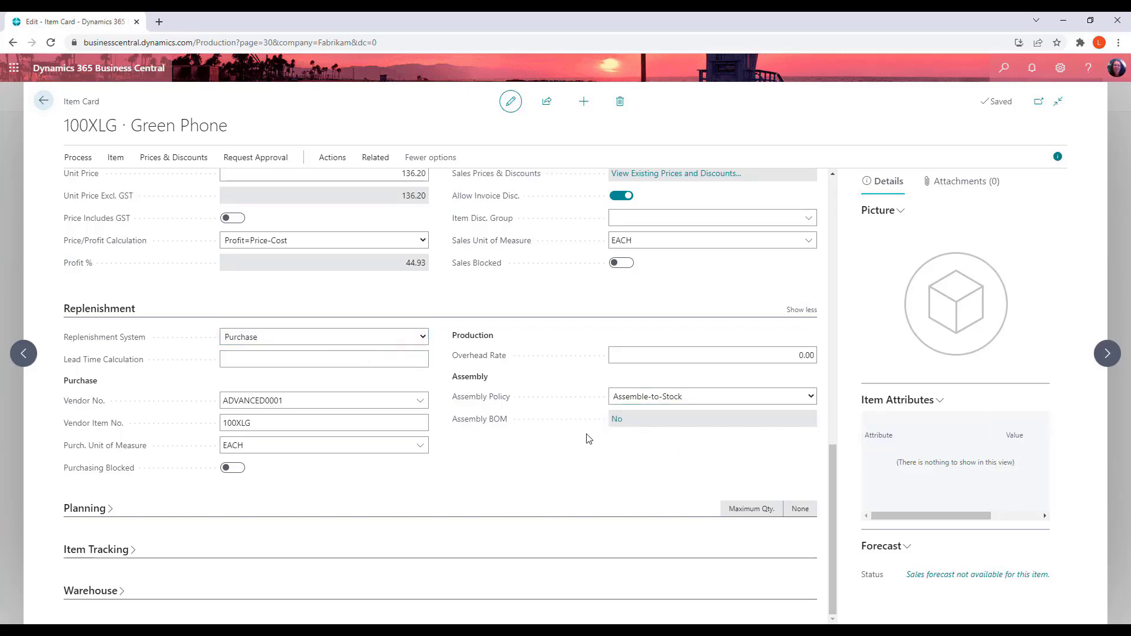
# Open the item's assembly BOM, add a new component line, and return to the item card
pyautogui.click(623, 425)
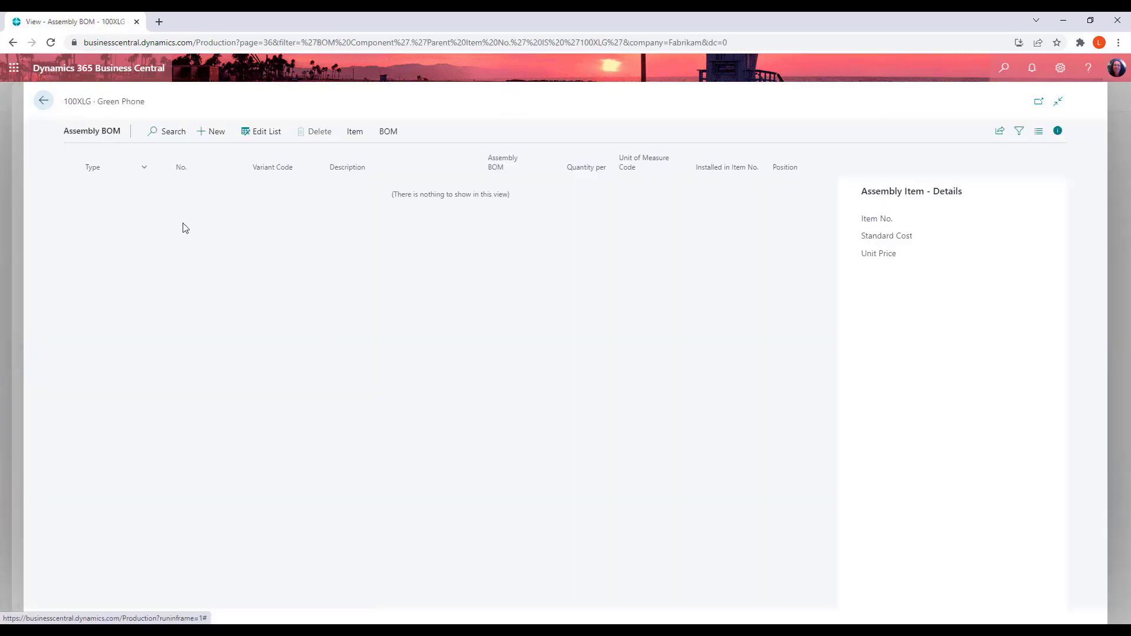
pyautogui.click(214, 135)
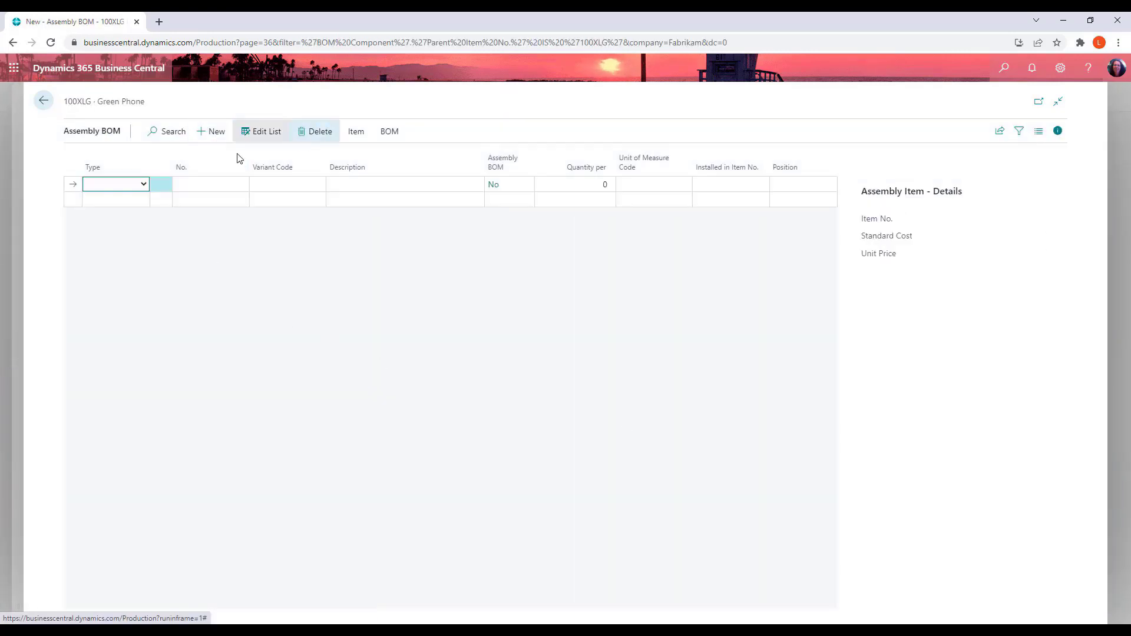
pyautogui.click(144, 185)
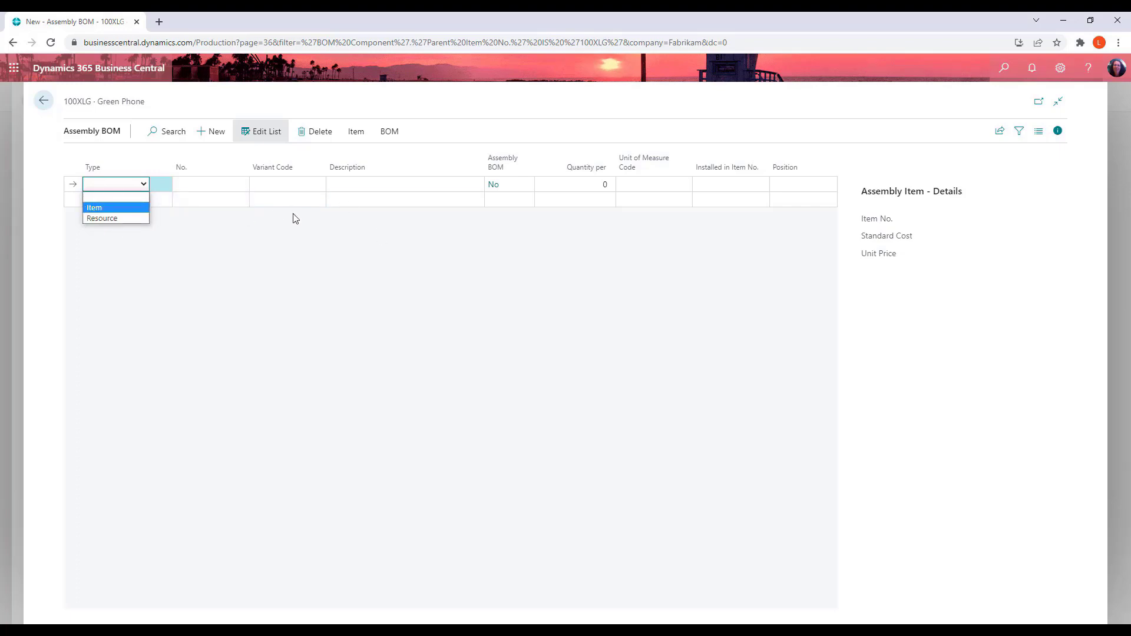
pyautogui.click(267, 253)
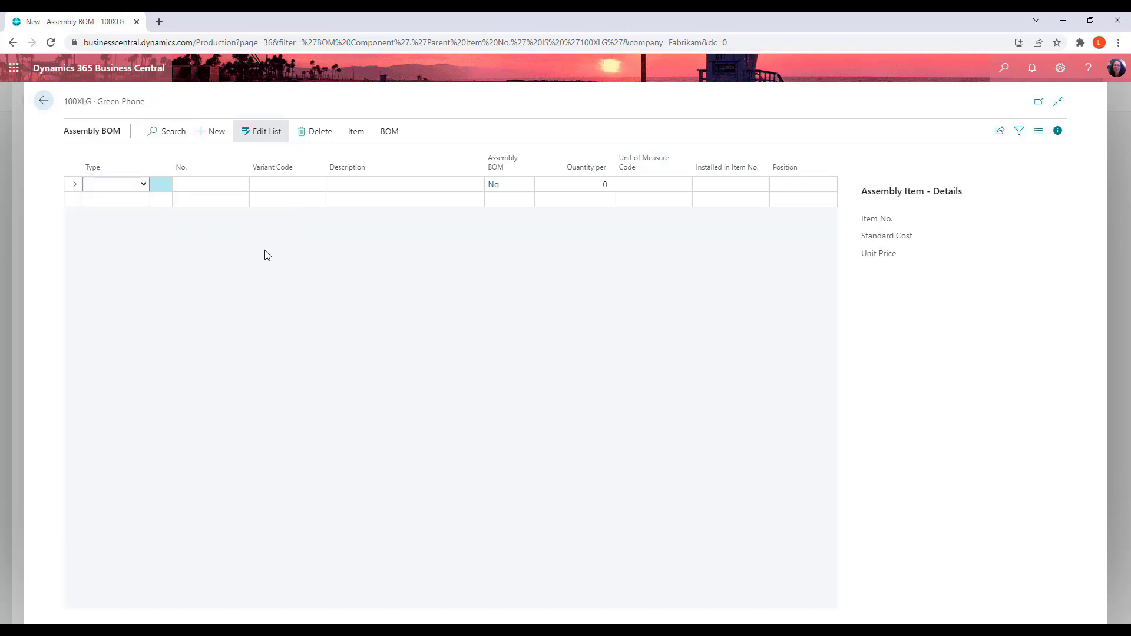
pyautogui.click(271, 185)
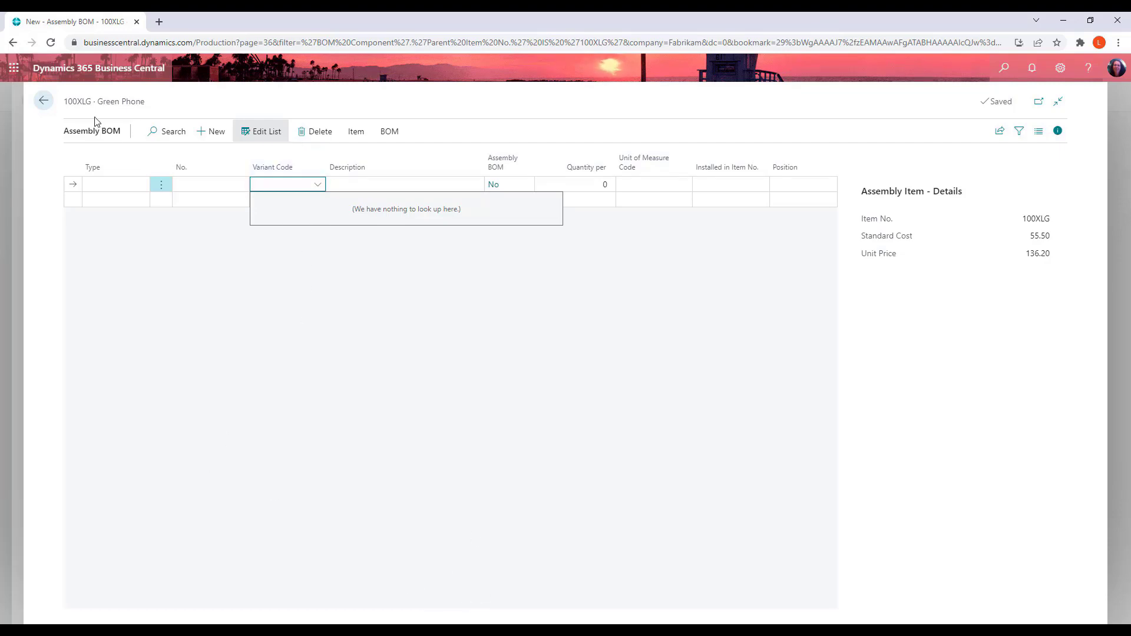
pyautogui.click(43, 101)
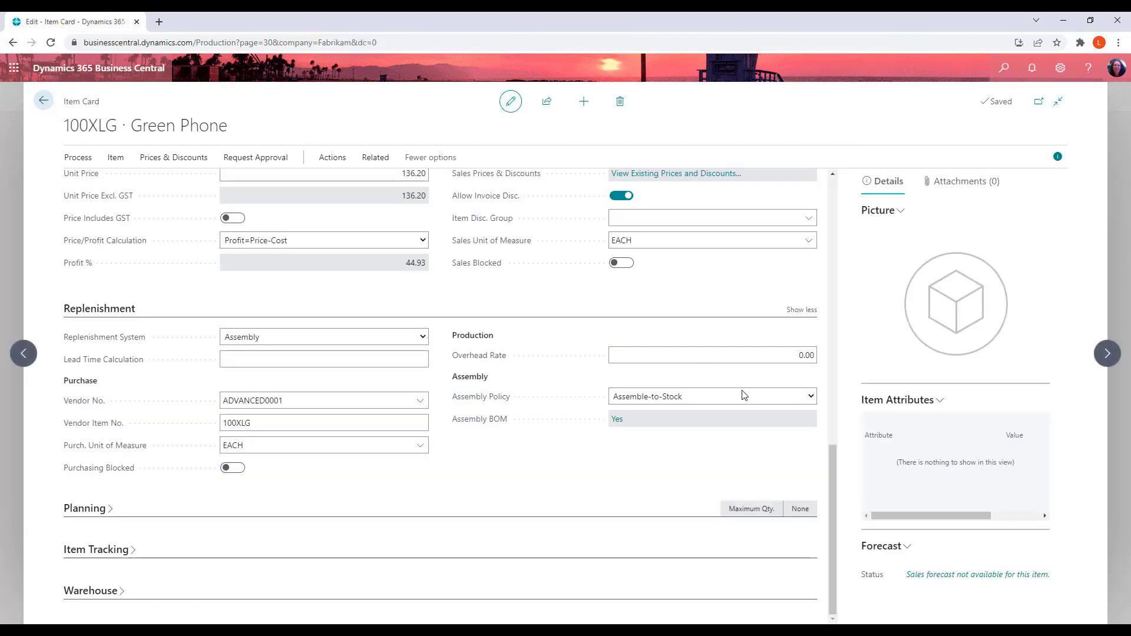
# Expand the Planning section to review the item's planning parameters
pyautogui.click(356, 515)
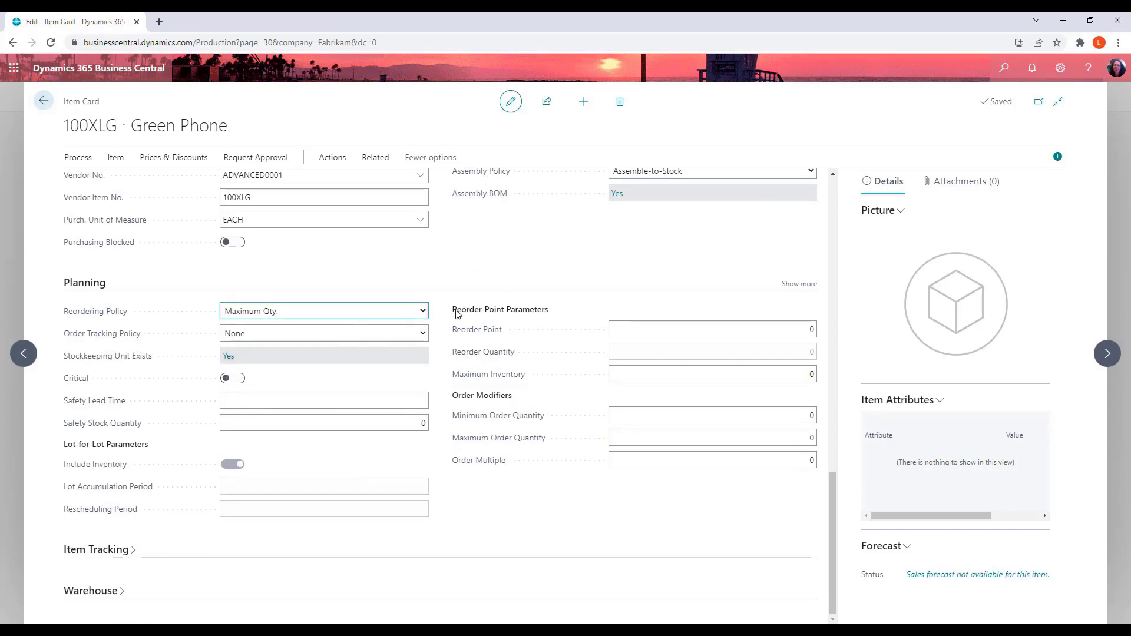
# Show all fields of the Planning section to review the additional planning parameters
pyautogui.click(801, 284)
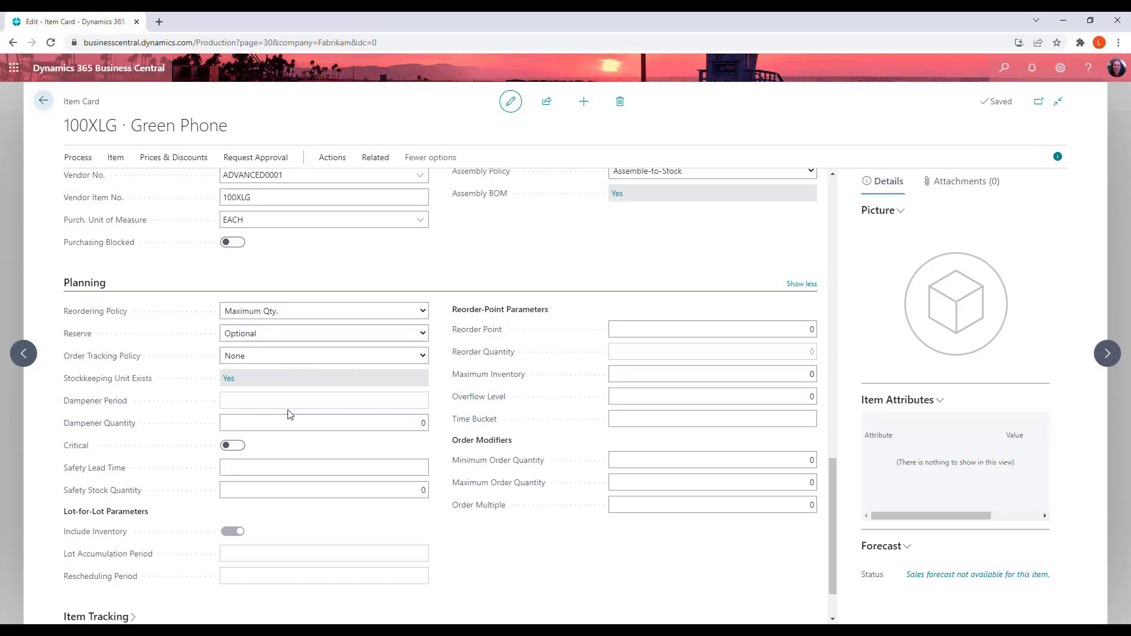
pyautogui.click(247, 470)
pyautogui.scroll(-1, 756, 539)
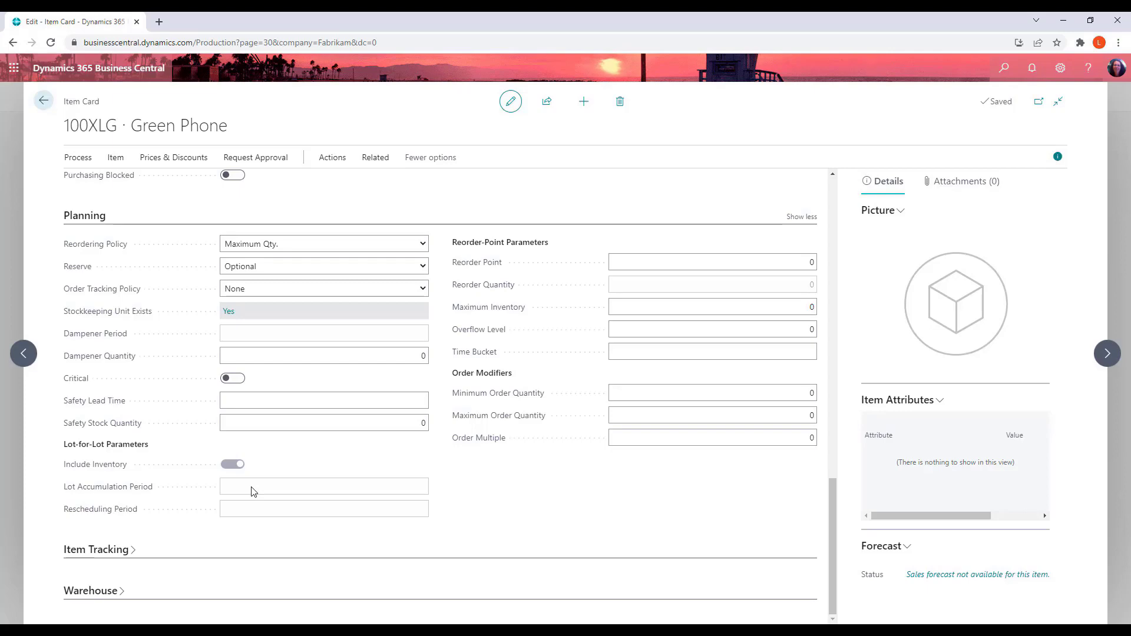
pyautogui.scroll(1, 230, 501)
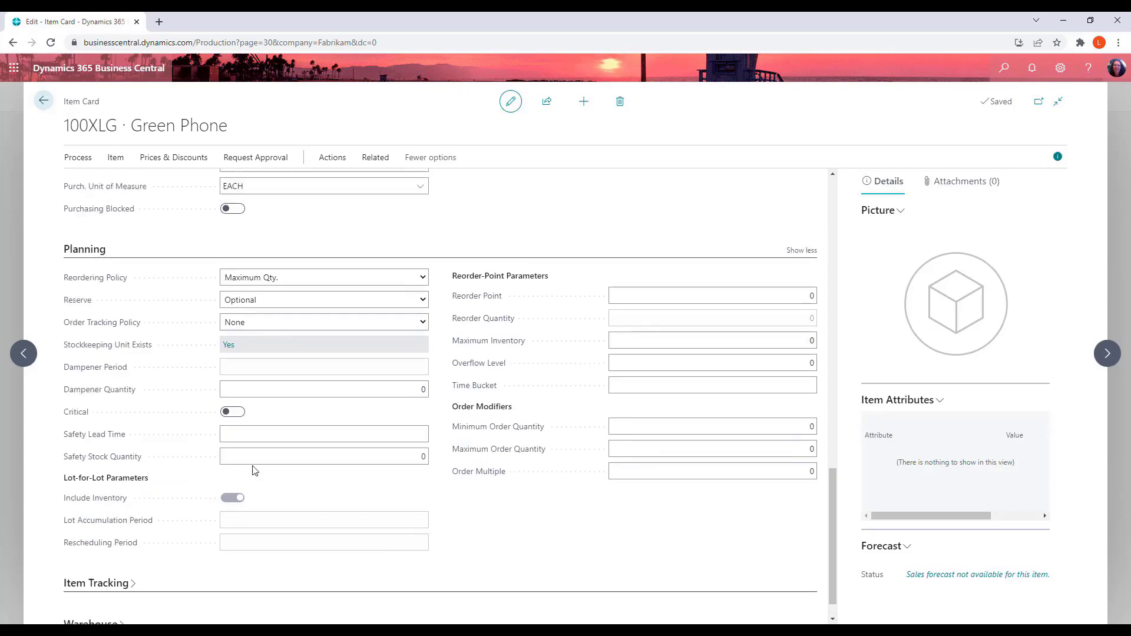
pyautogui.scroll(4, 350, 383)
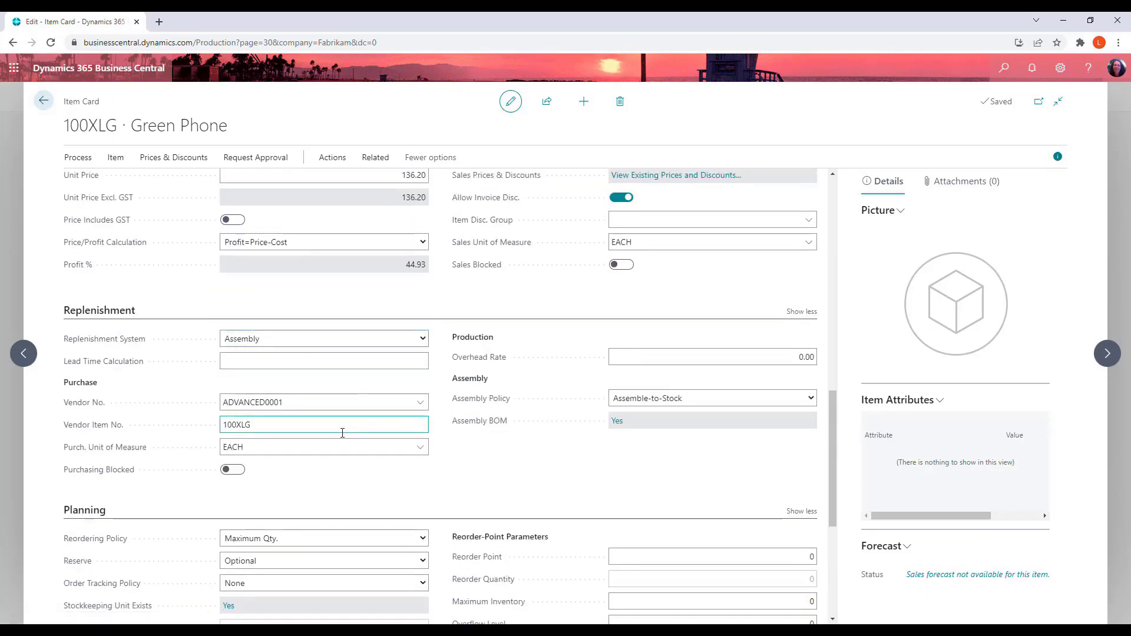
# Open the Reordering Policy list to review the available reordering policies without changing it
pyautogui.click(422, 538)
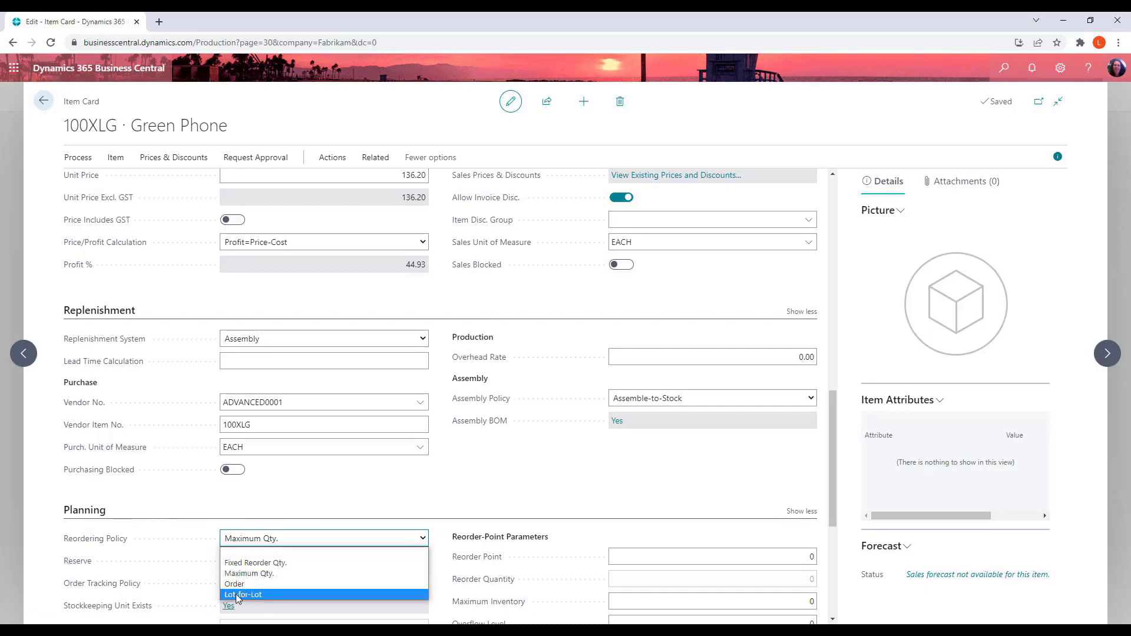
pyautogui.click(505, 496)
pyautogui.scroll(-5, 505, 497)
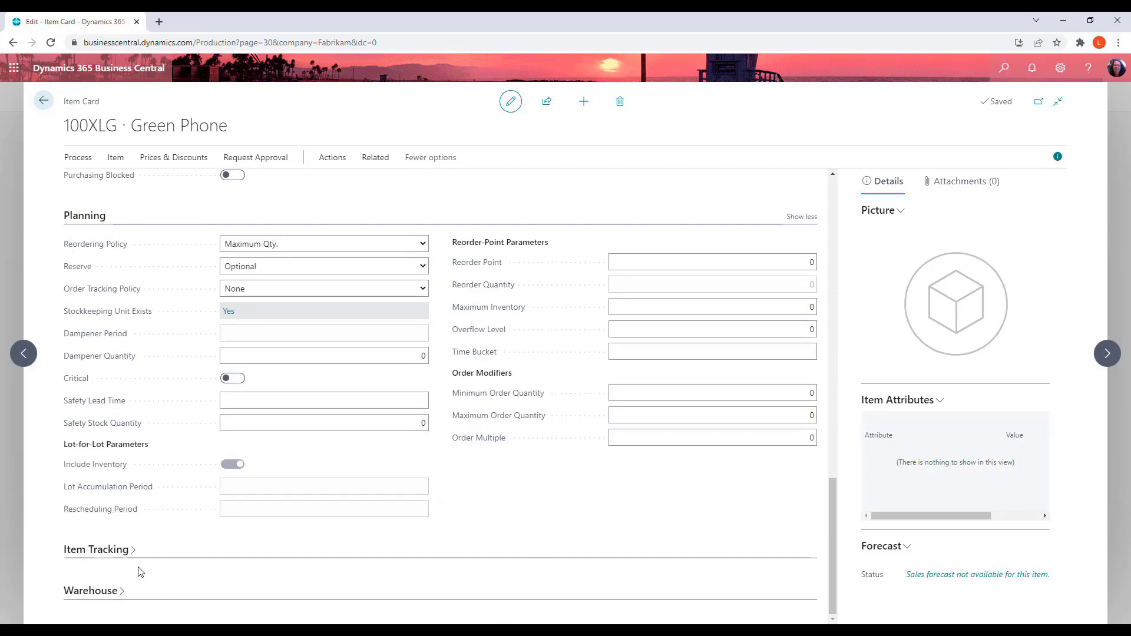
# Expand Item Tracking and review the options for the item tracking code, serial numbers and lot numbers
pyautogui.click(386, 546)
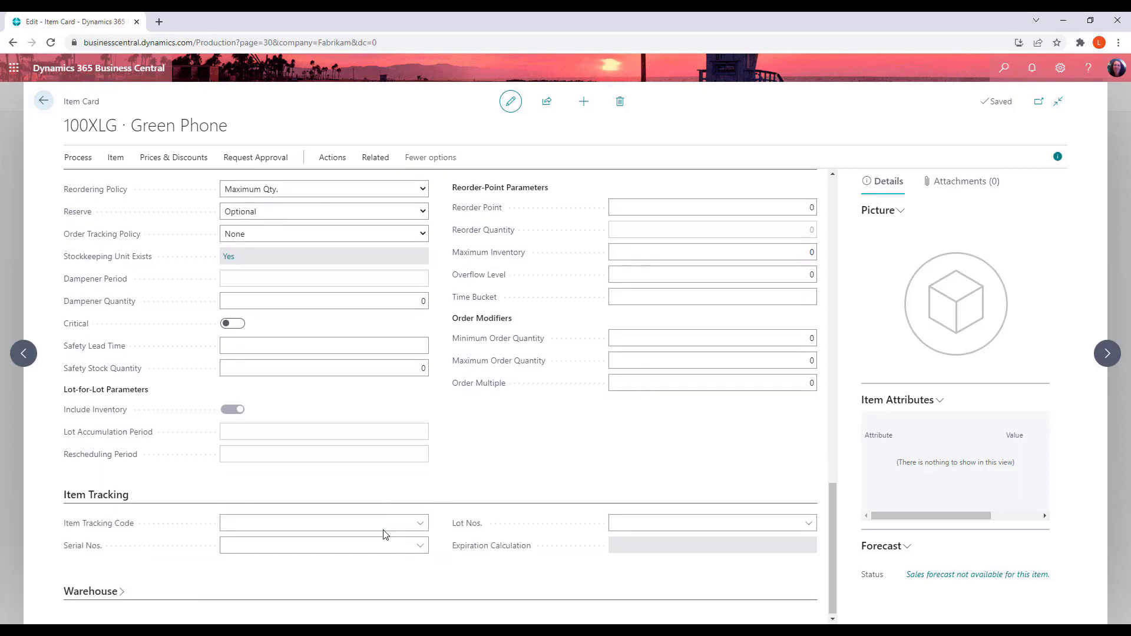
pyautogui.click(421, 523)
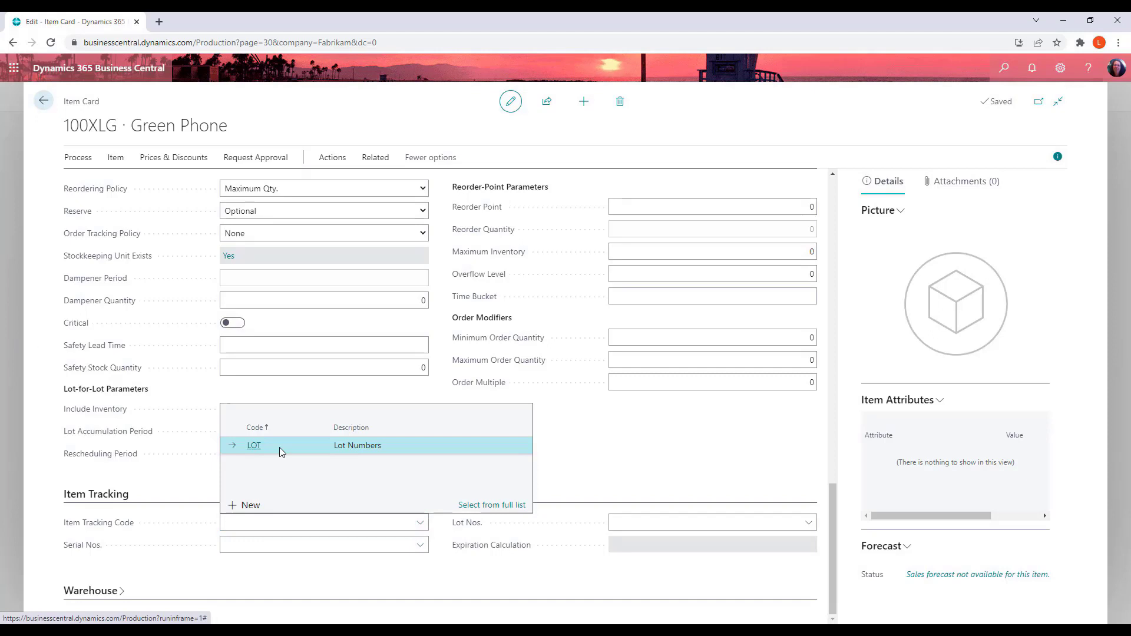
pyautogui.click(387, 550)
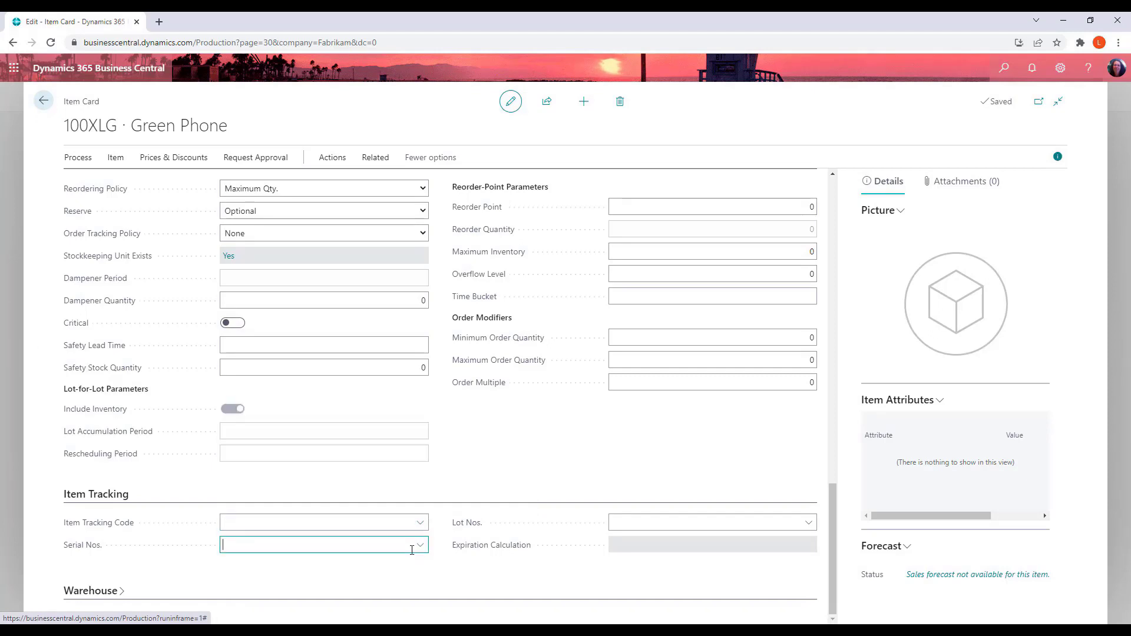
pyautogui.click(418, 546)
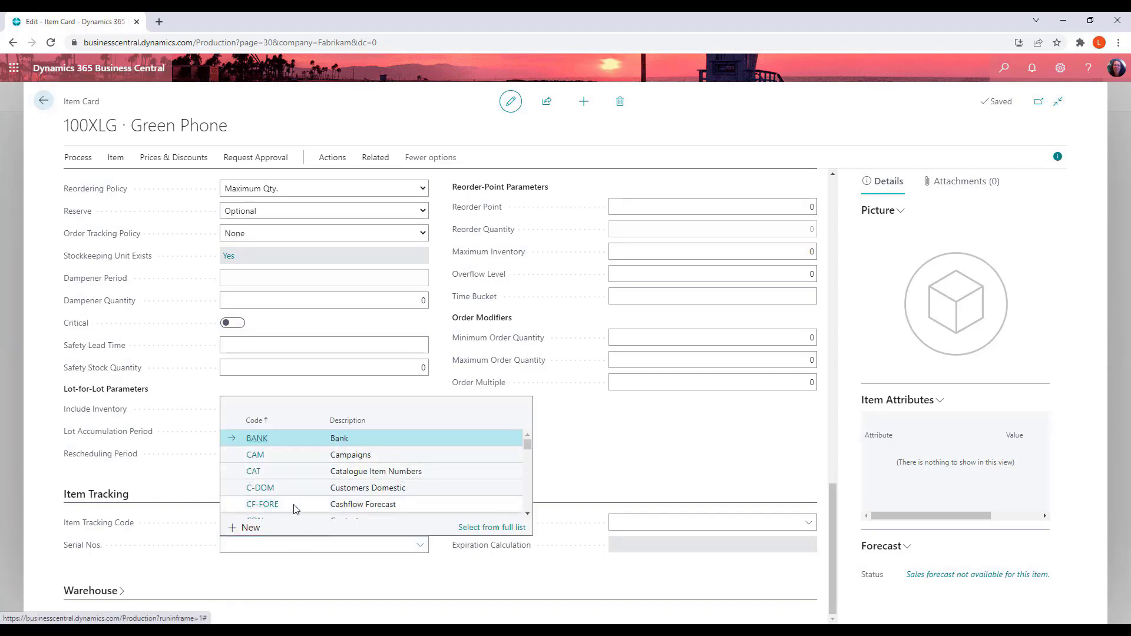
pyautogui.click(406, 580)
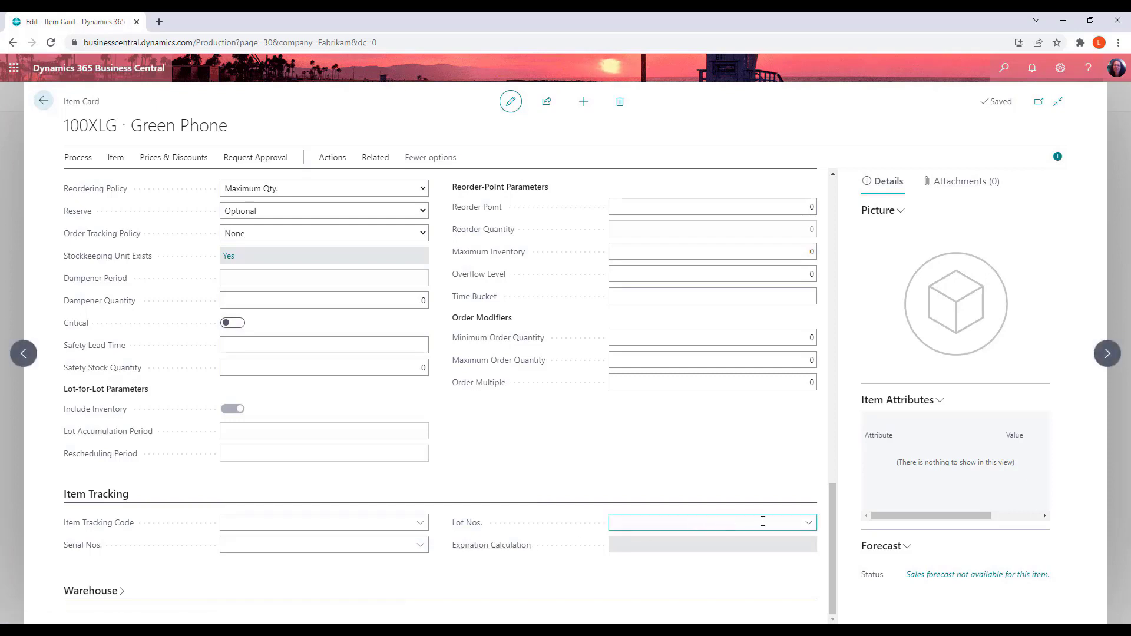
pyautogui.click(415, 524)
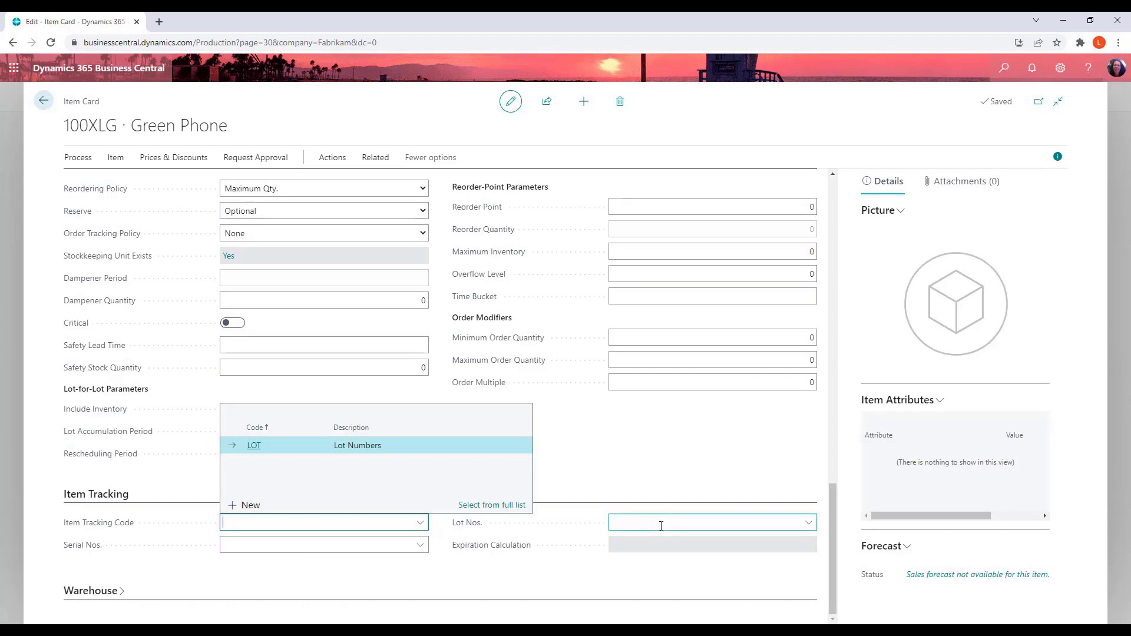
pyautogui.click(533, 586)
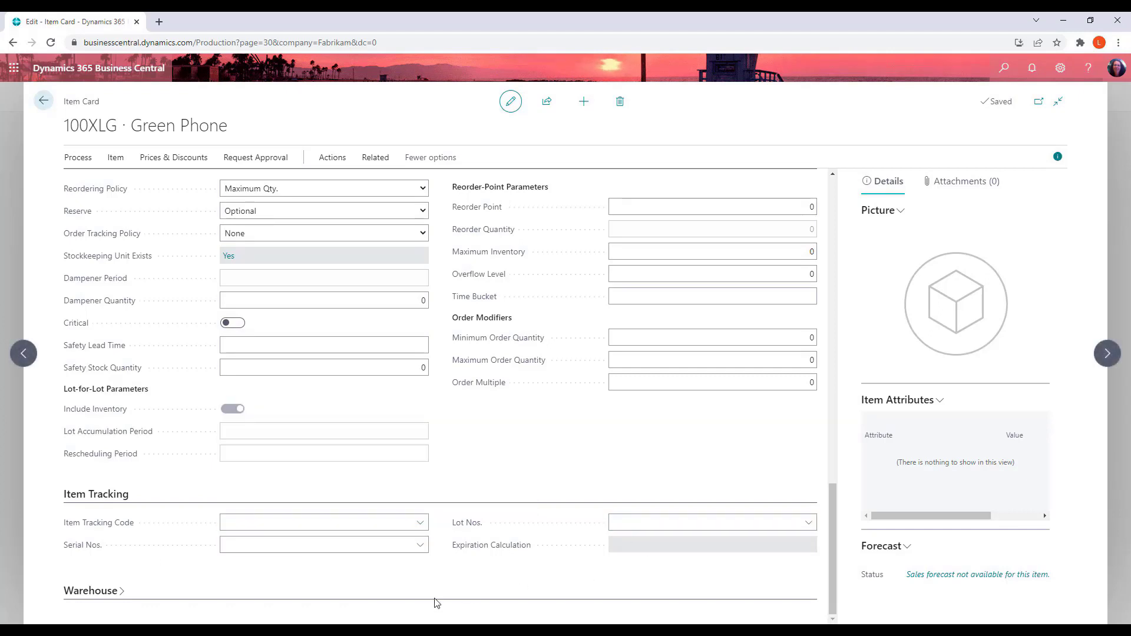
# Expand the Warehouse section to review the item's warehouse settings
pyautogui.click(89, 598)
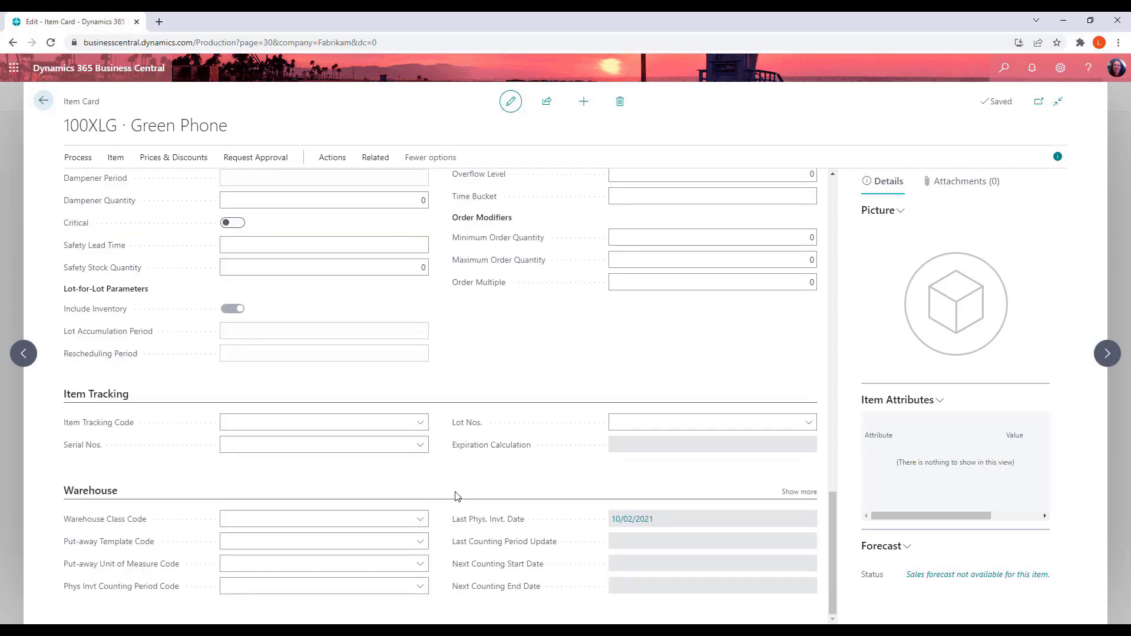
pyautogui.click(290, 510)
pyautogui.scroll(15, 453, 494)
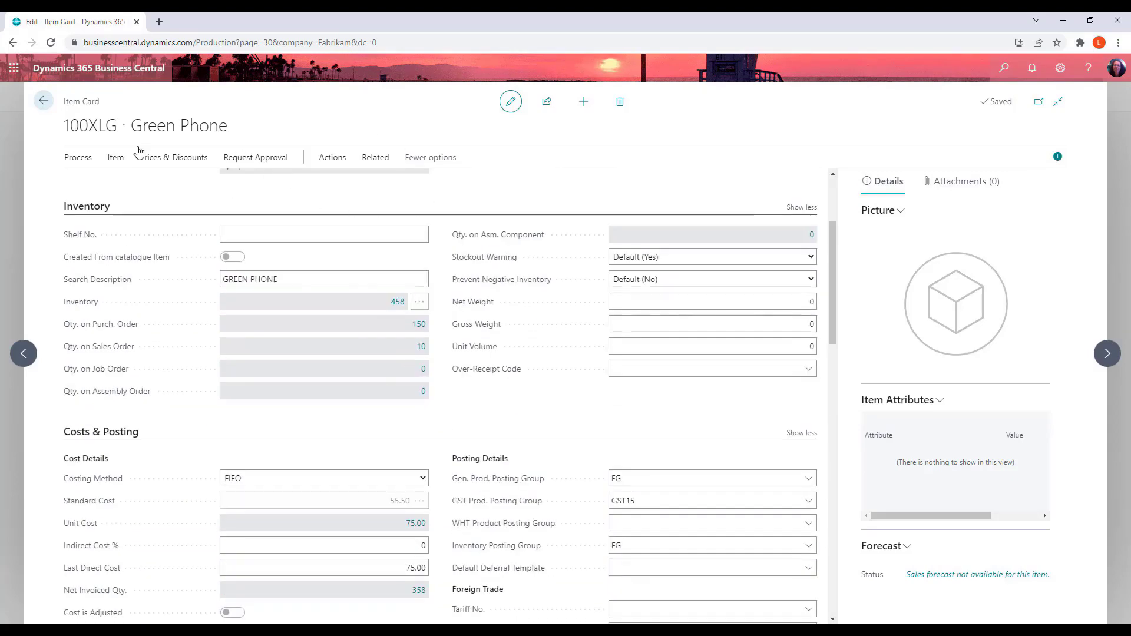
# Open the item's stockkeeping units and then the stockkeeping unit card for location 100
pyautogui.click(376, 158)
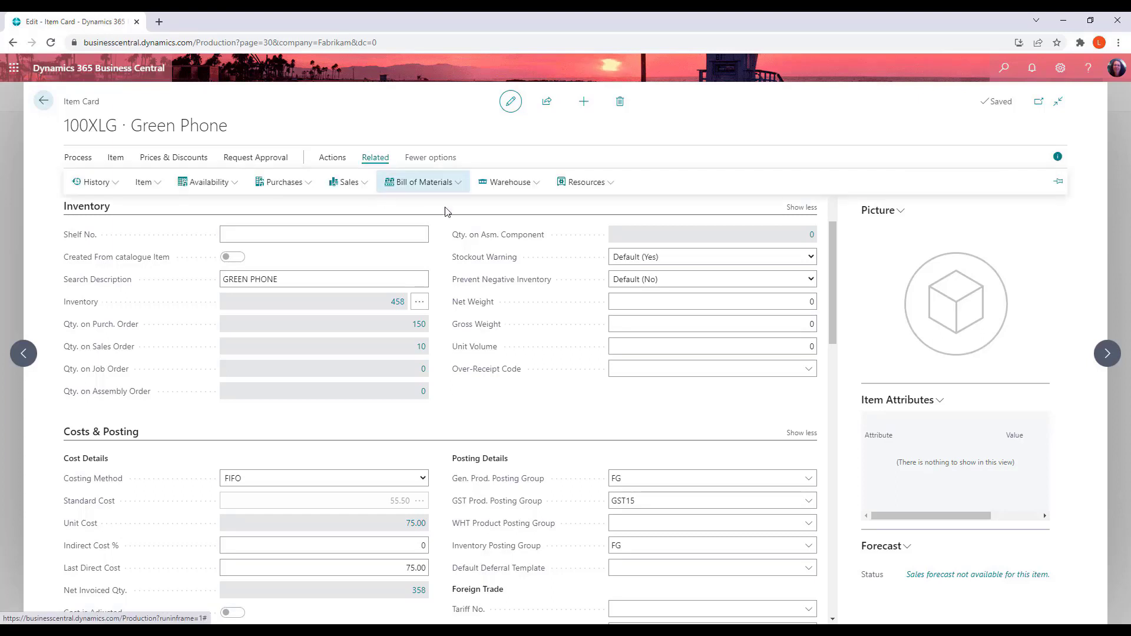
pyautogui.click(521, 182)
pyautogui.click(533, 227)
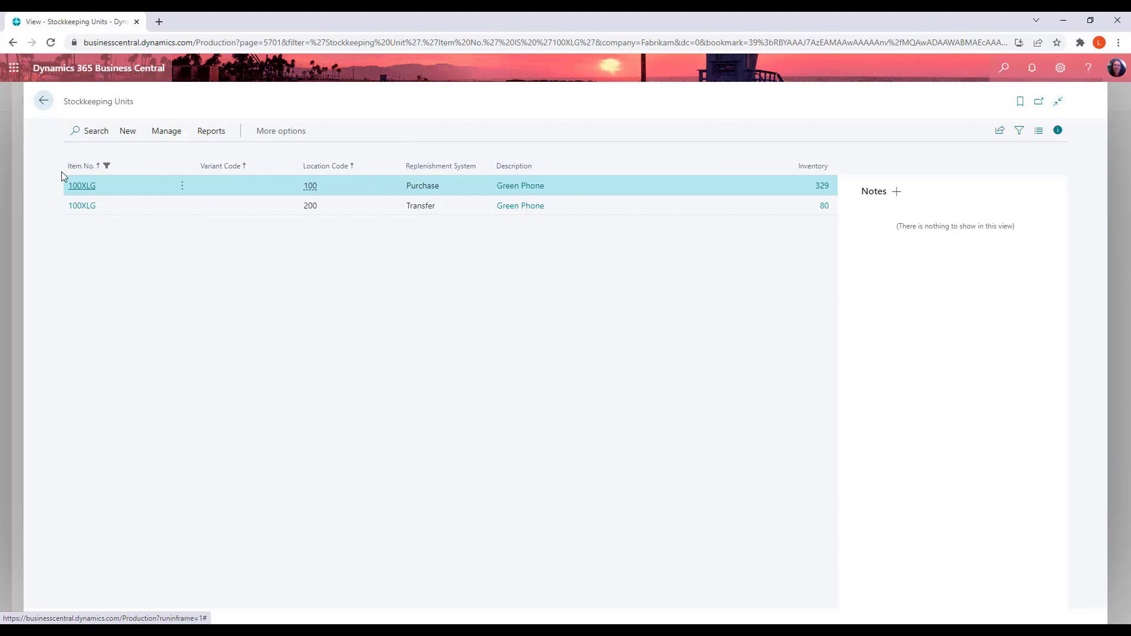
pyautogui.click(83, 186)
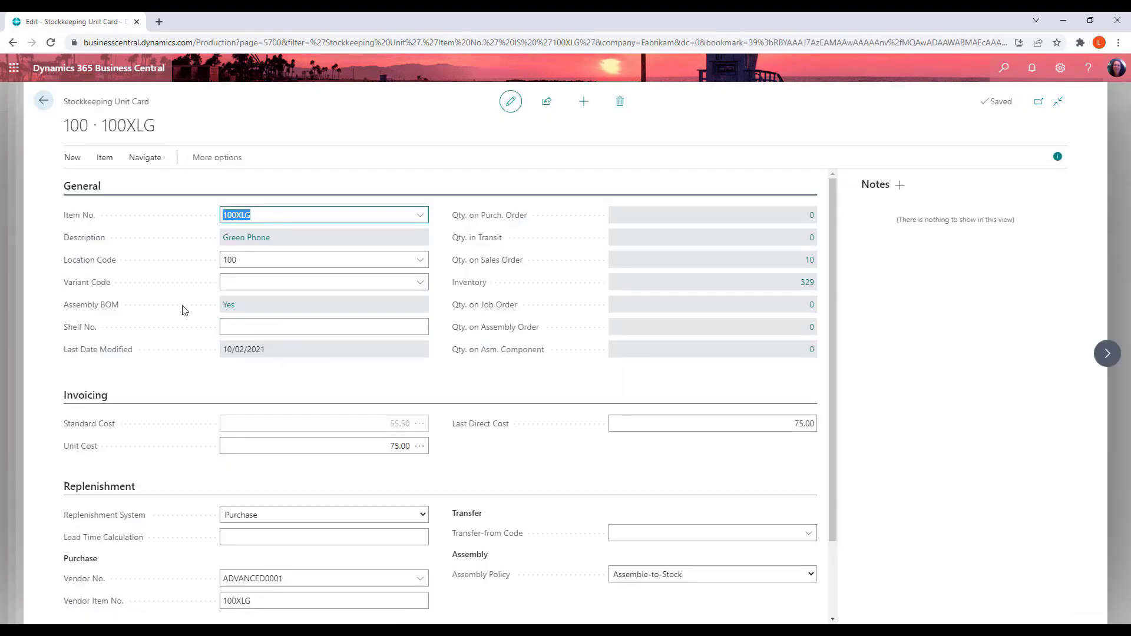
# Set the location 100 stockkeeping unit's replenishment system to Transfer and review the transfer-from location options
pyautogui.moveTo(466, 260)
pyautogui.scroll(-3, 183, 307)
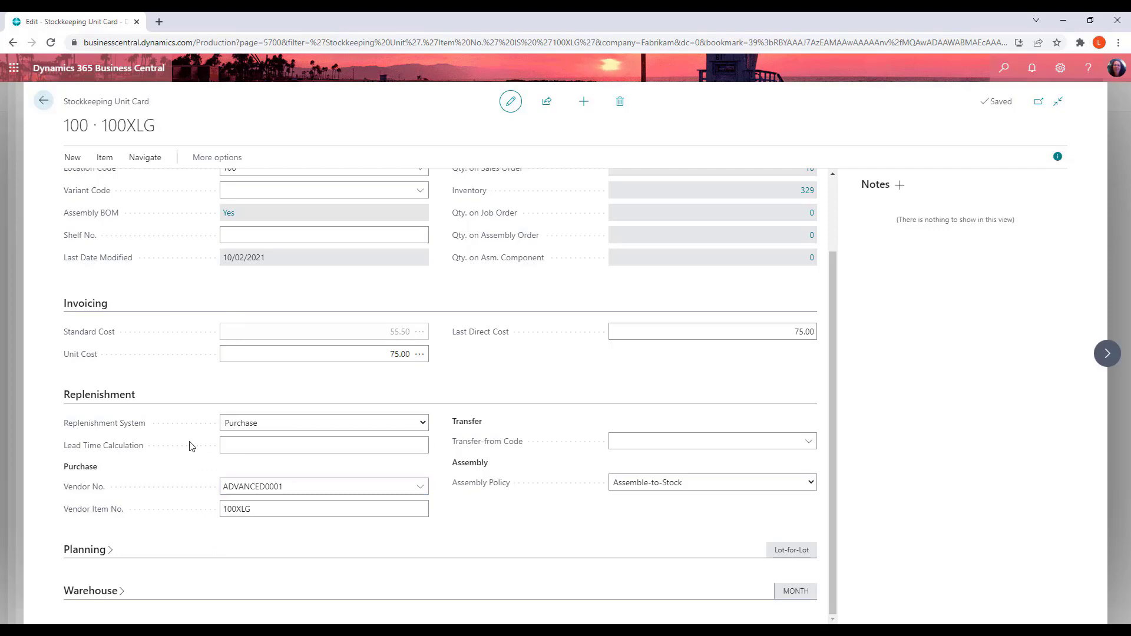
pyautogui.click(423, 425)
pyautogui.click(419, 424)
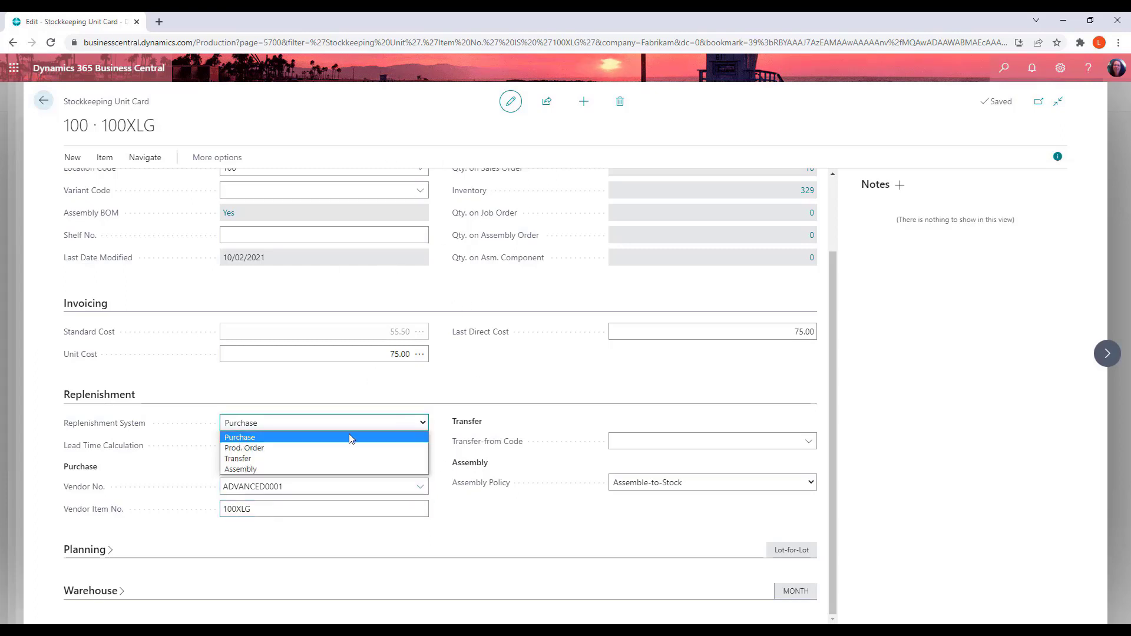
pyautogui.click(256, 460)
pyautogui.click(808, 441)
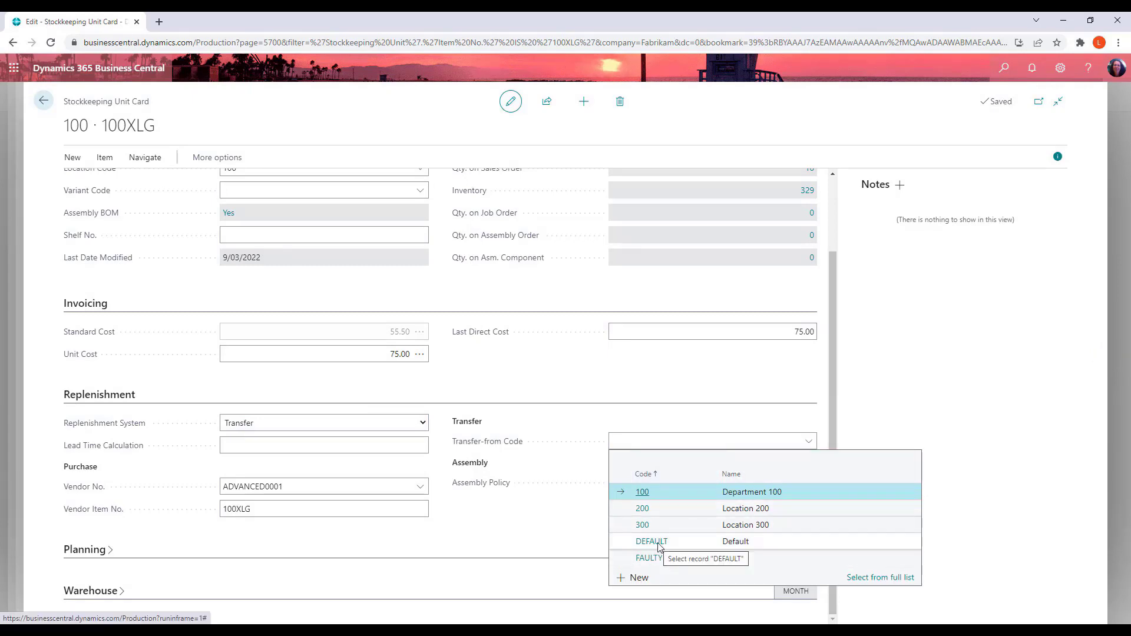
pyautogui.click(438, 386)
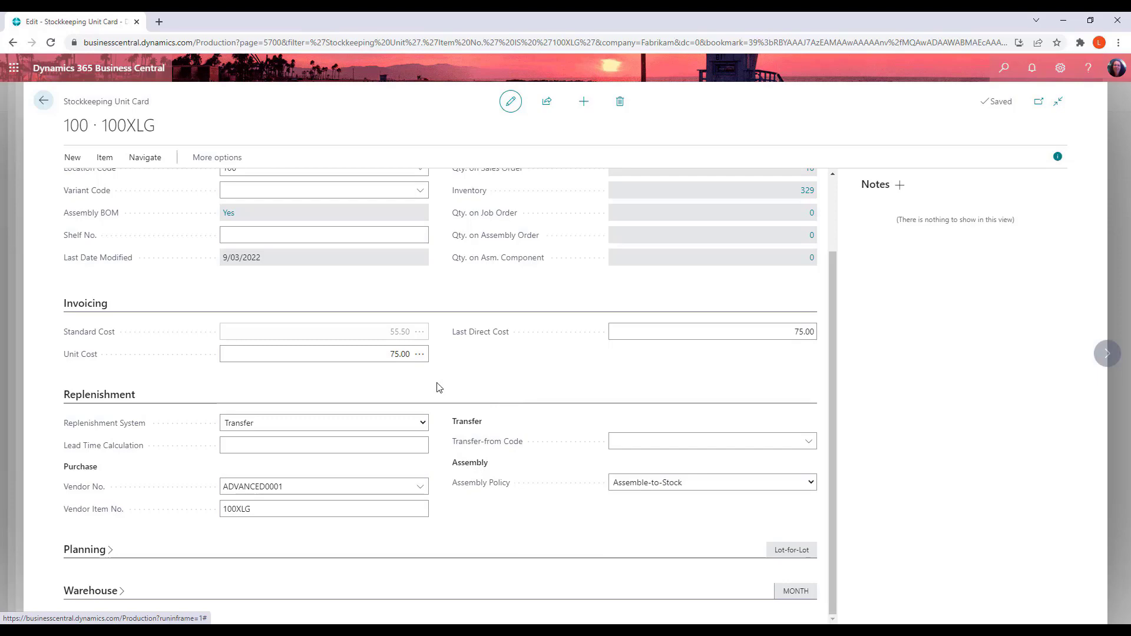
# Open the stockkeeping unit's default dimensions and review the available dimension codes for the DEPT line
pyautogui.click(41, 104)
pyautogui.click(224, 159)
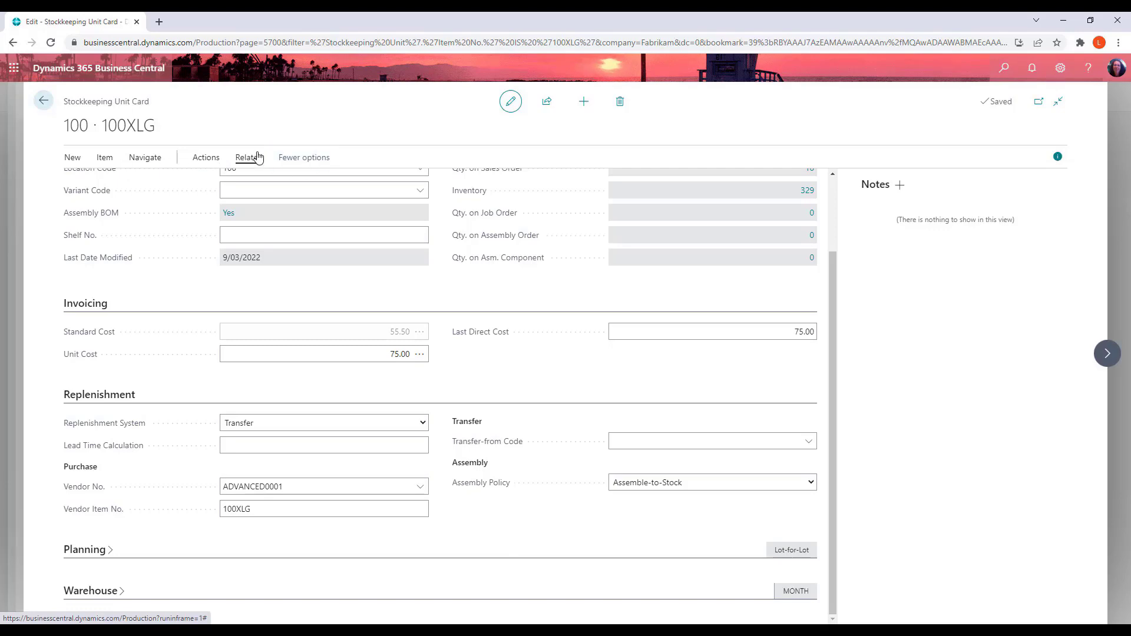
pyautogui.click(106, 157)
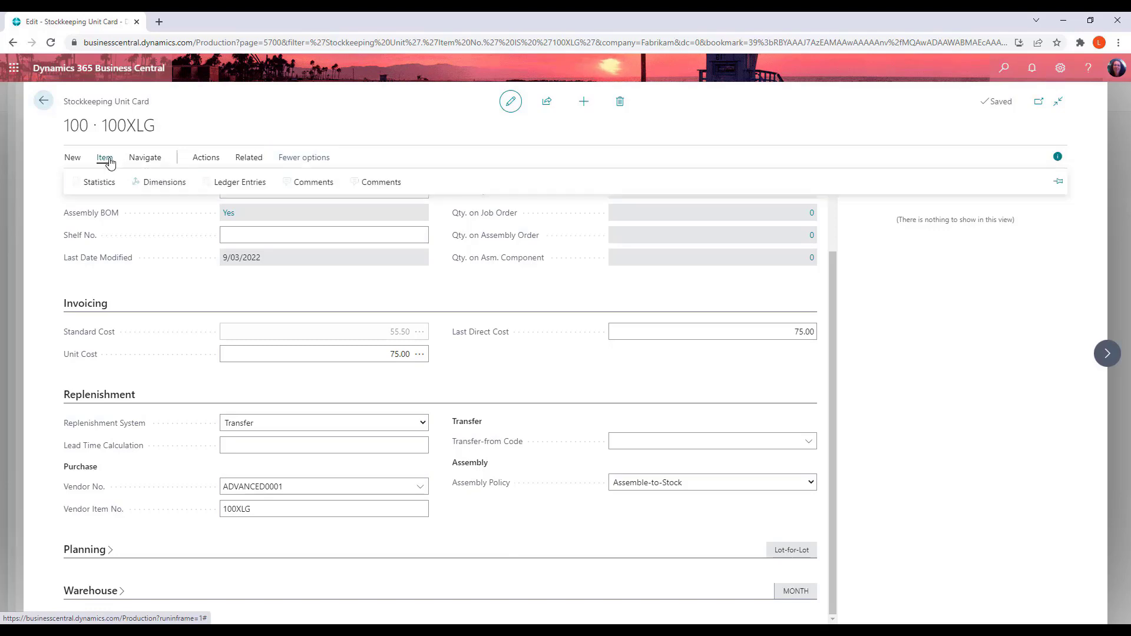
pyautogui.click(180, 187)
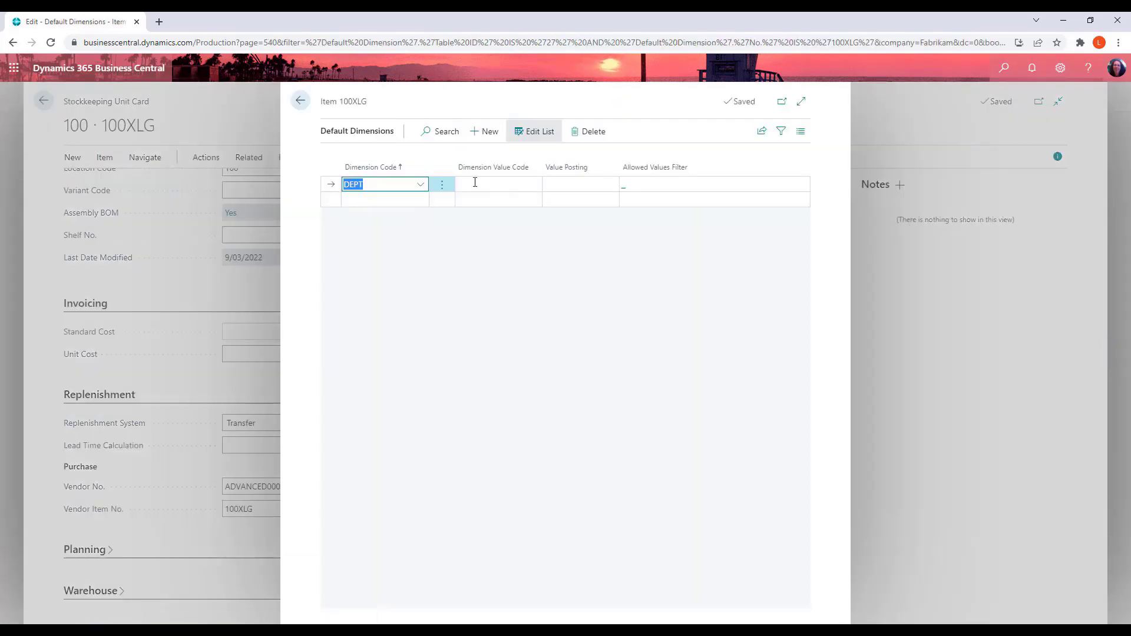
pyautogui.click(475, 182)
pyautogui.click(402, 182)
pyautogui.click(427, 187)
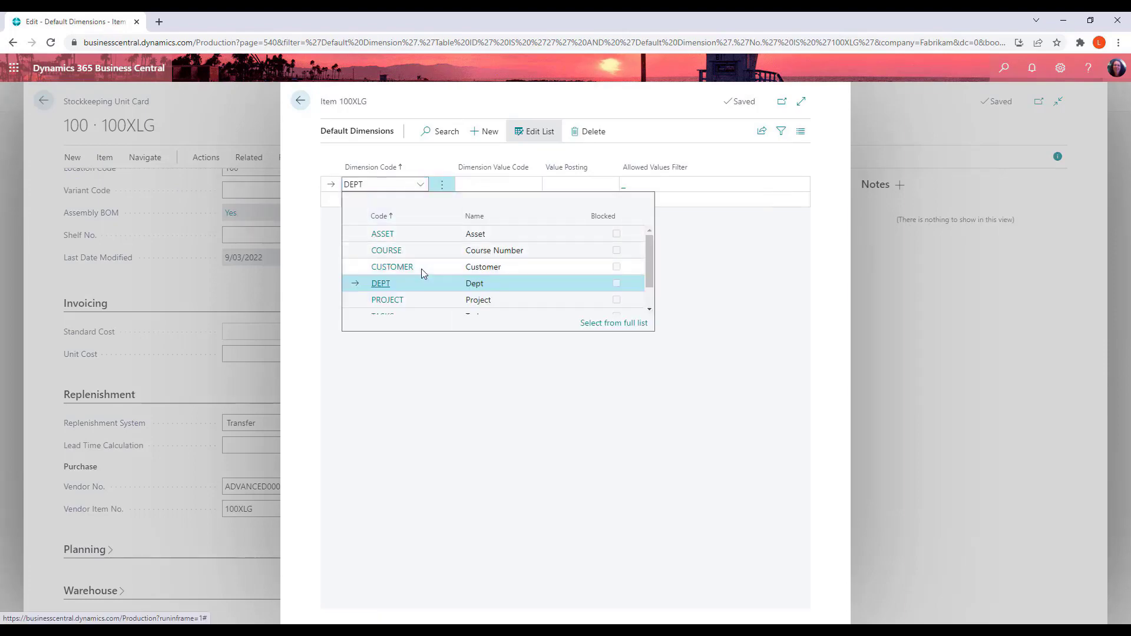
pyautogui.scroll(-1, 421, 269)
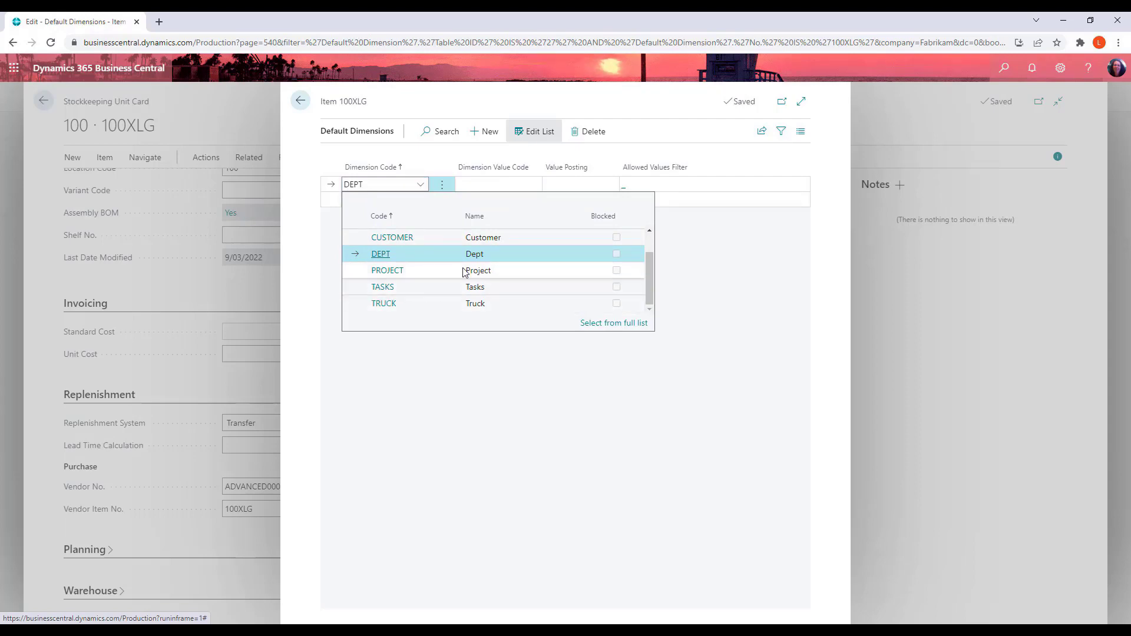
pyautogui.click(805, 289)
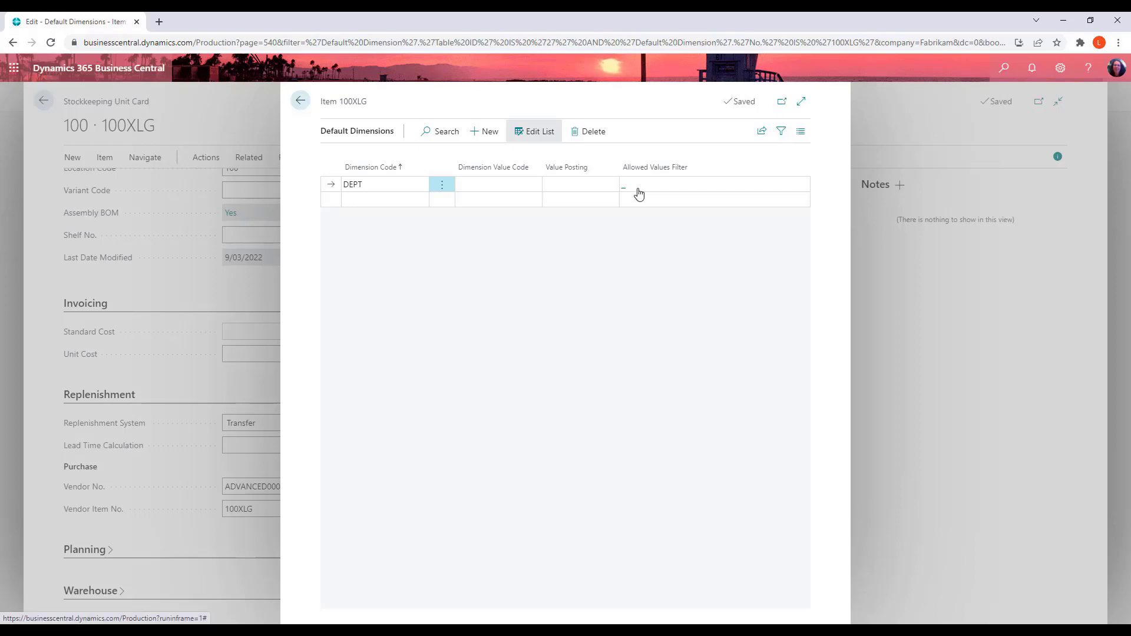
# Close the dimensions and stockkeeping unit card to return to the 100XLG item card
pyautogui.click(300, 100)
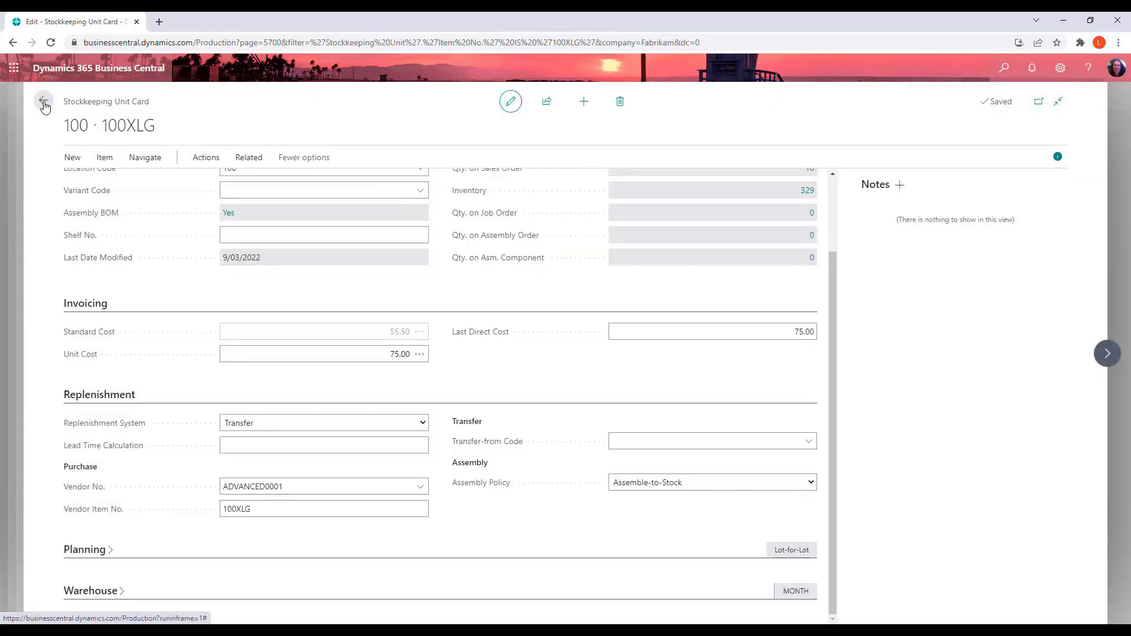
pyautogui.click(43, 101)
pyautogui.click(43, 100)
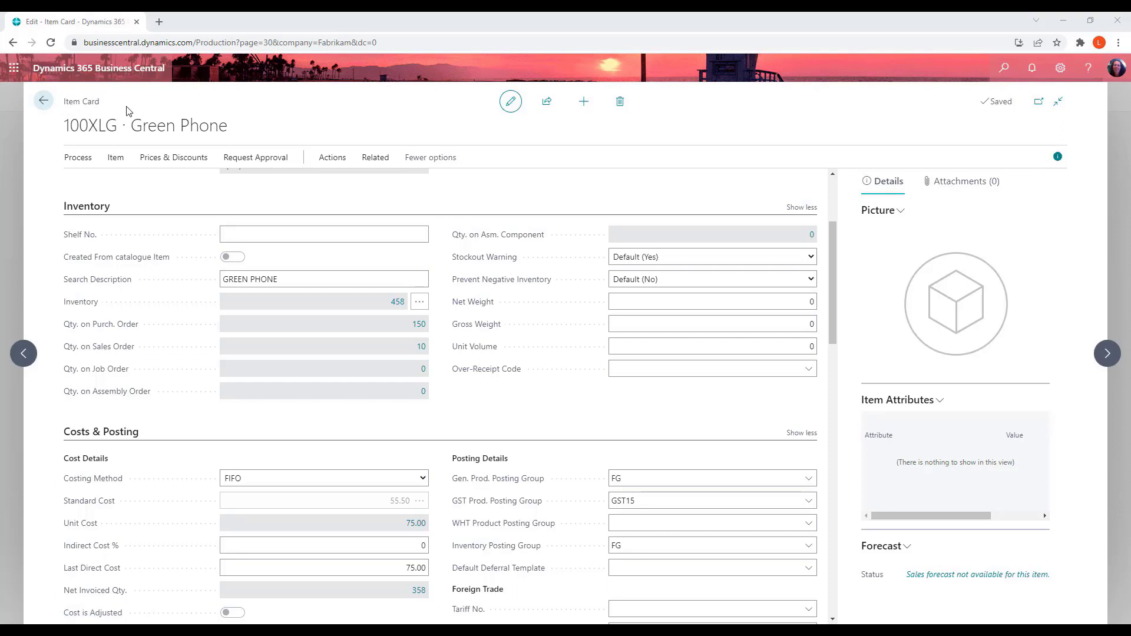
# Search for fore cast, open Demand Forecasts, and add a new demand forecast named DEMAND
pyautogui.click(115, 158)
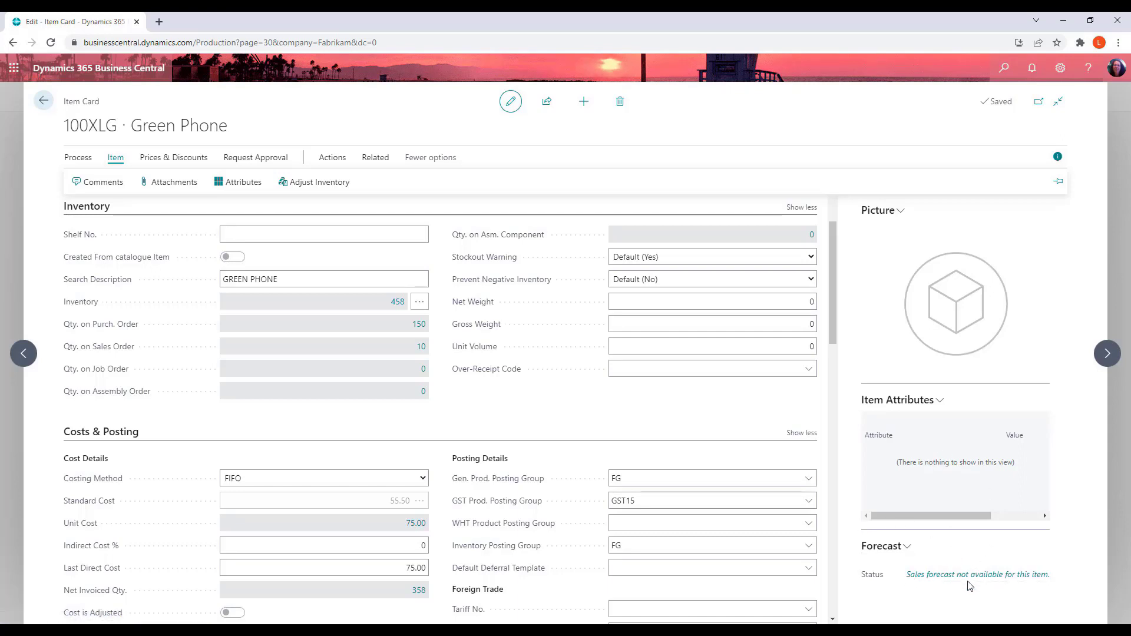
pyautogui.click(1005, 66)
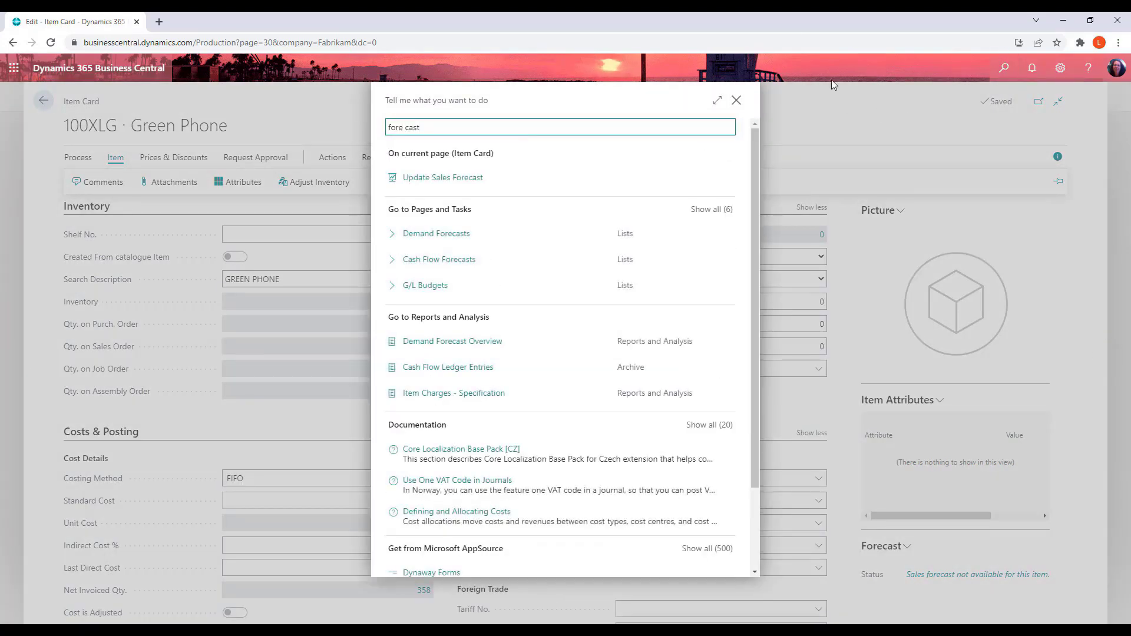
pyautogui.click(459, 233)
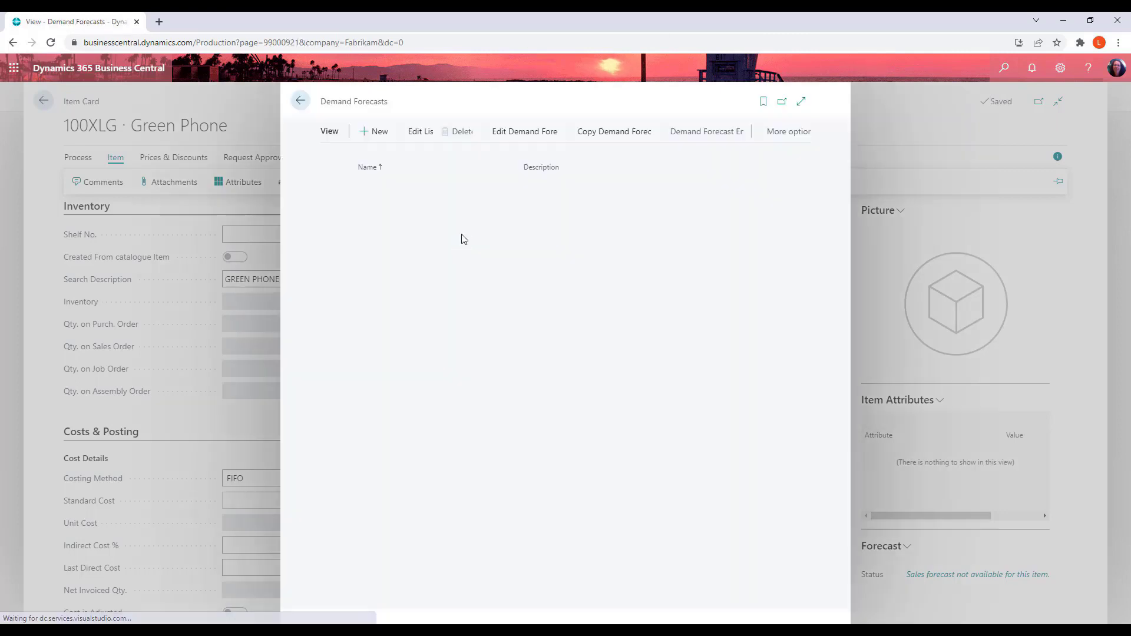
pyautogui.click(393, 130)
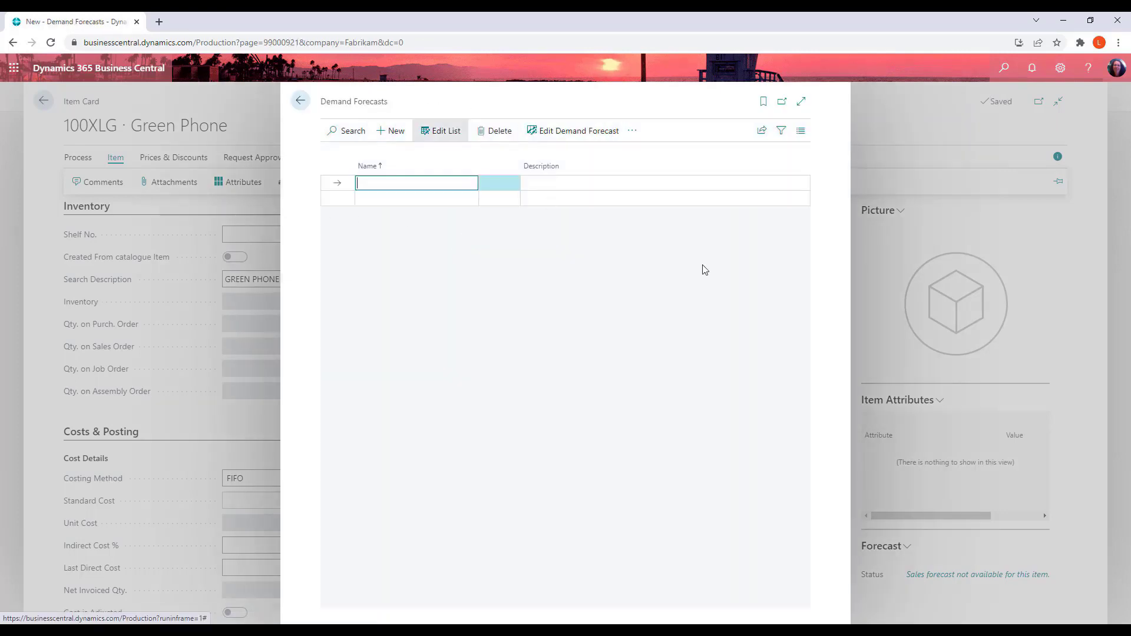
pyautogui.press('Tab')
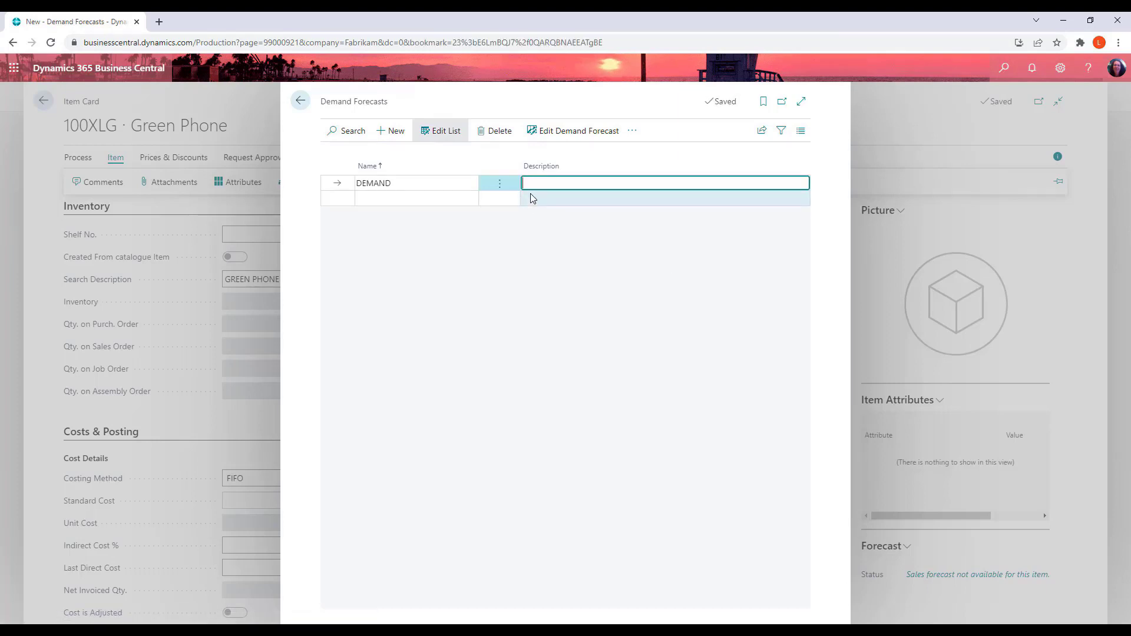
# Open the DEMAND forecast's overview, set its view by period to Week, then return to the item card
pyautogui.press('Return')
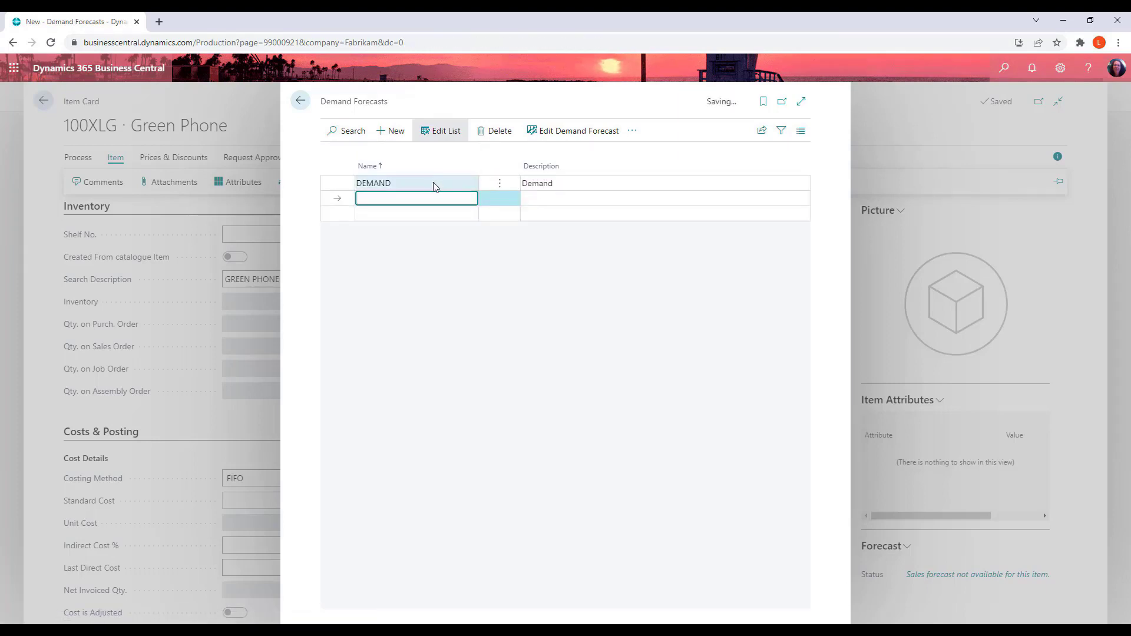
pyautogui.click(434, 184)
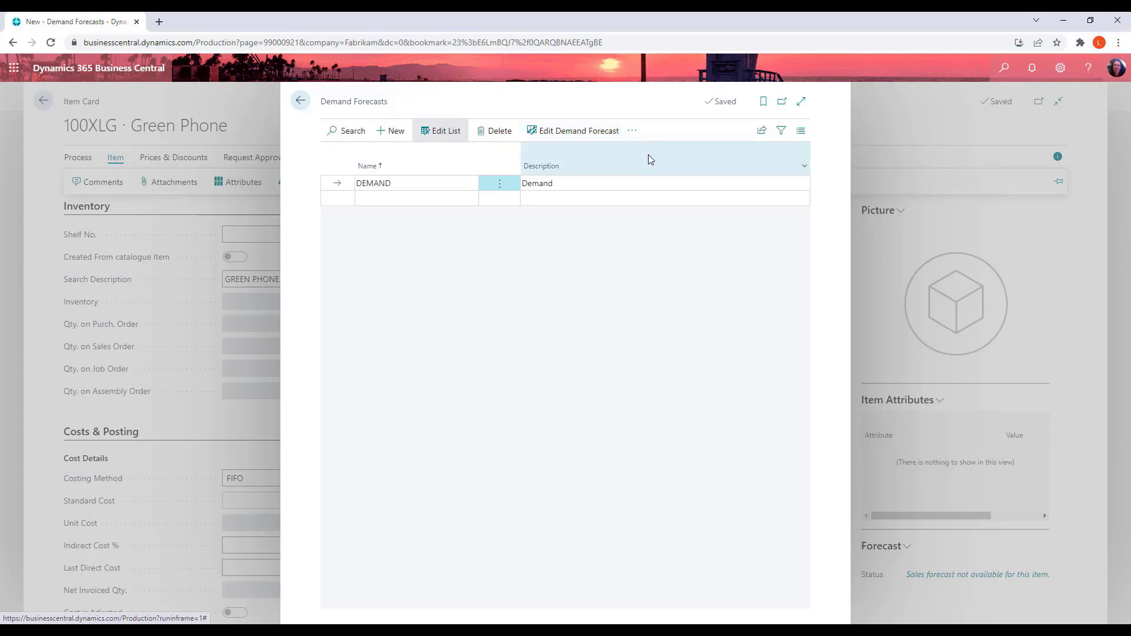
pyautogui.click(575, 132)
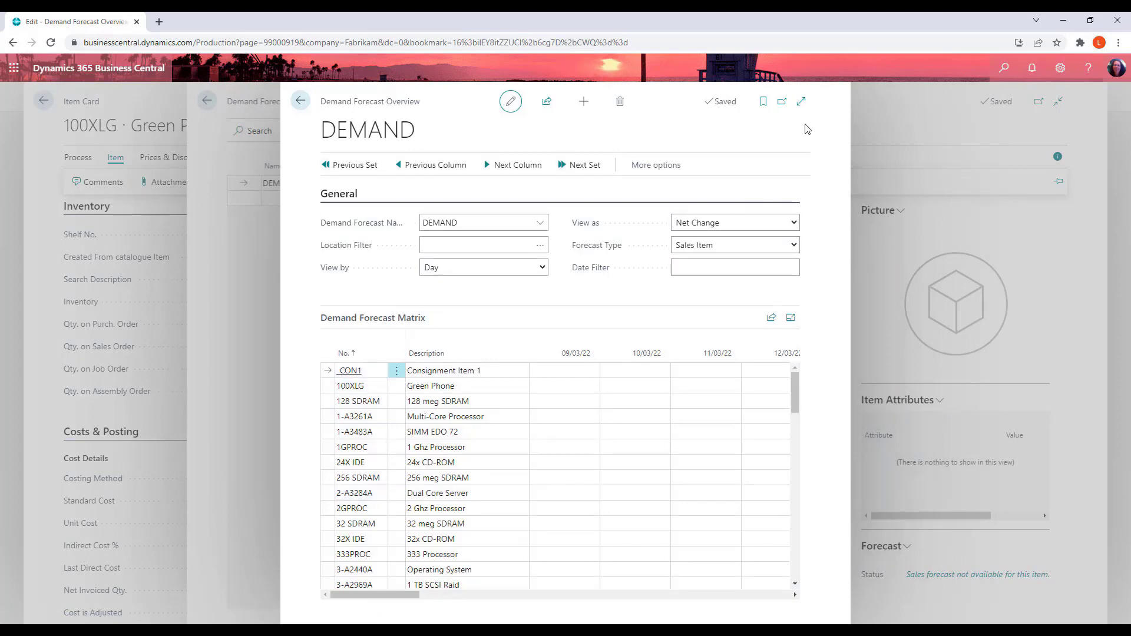
pyautogui.click(801, 103)
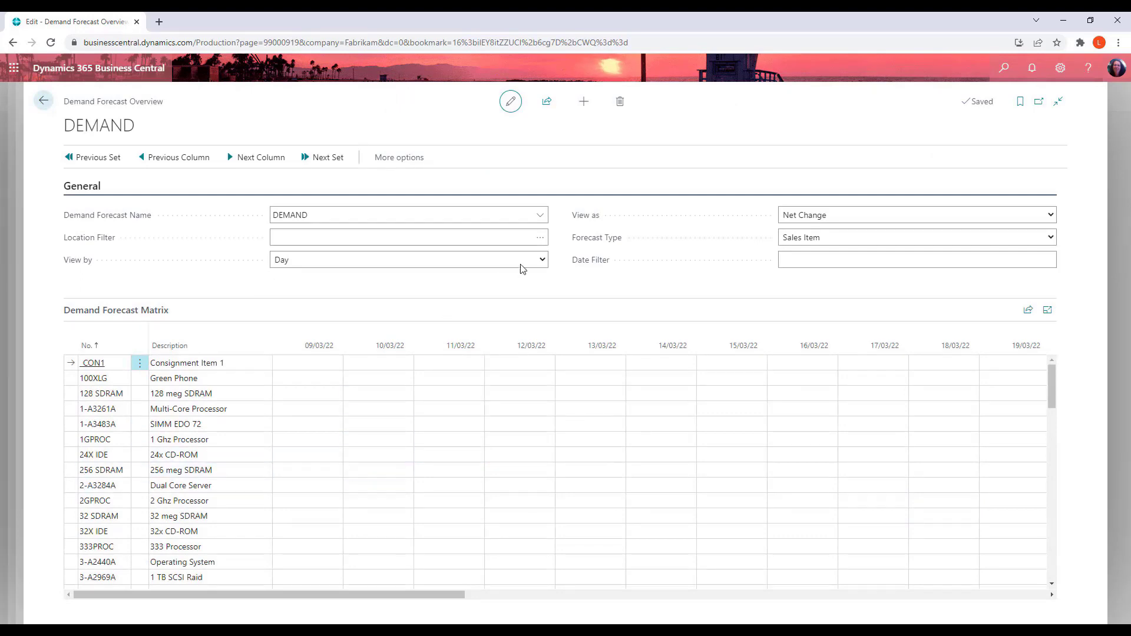
pyautogui.click(548, 263)
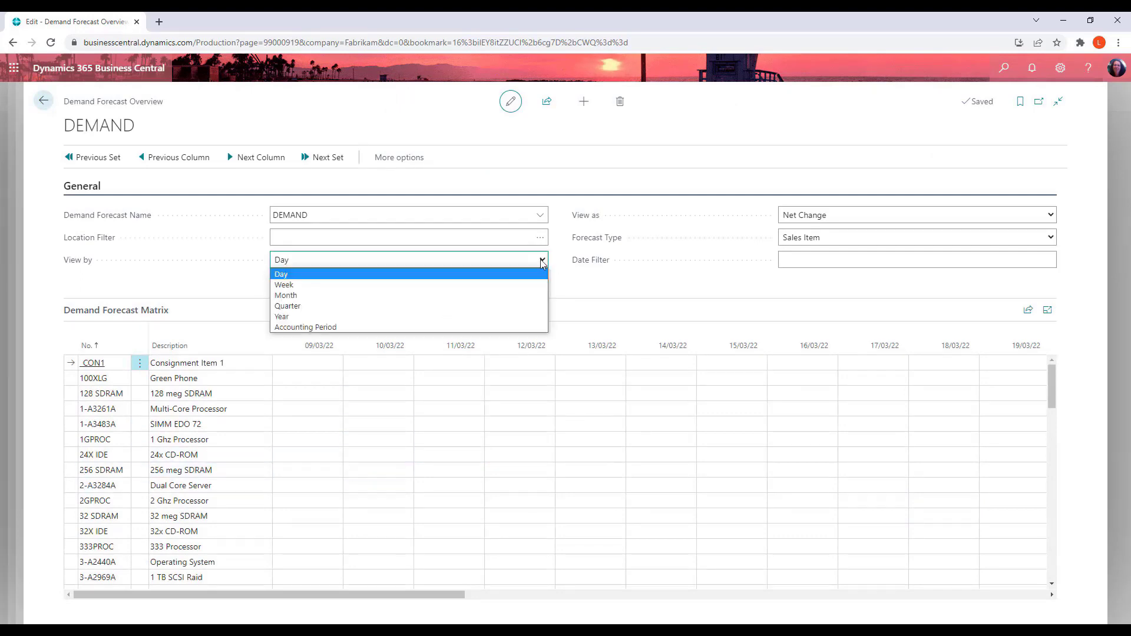
pyautogui.click(312, 285)
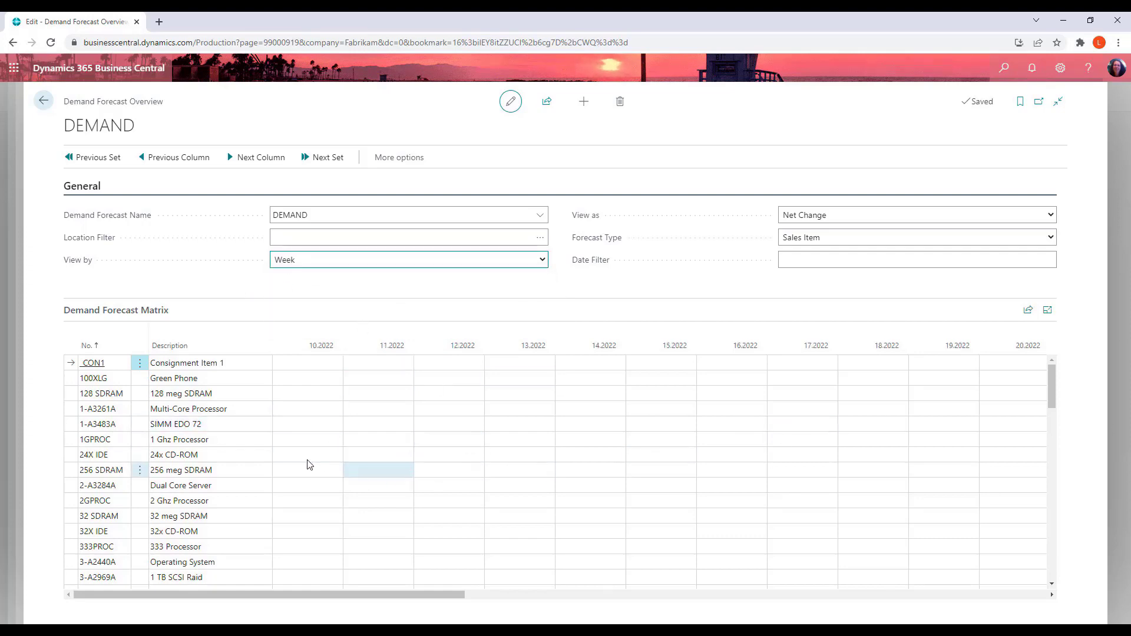
pyautogui.scroll(-3, 298, 454)
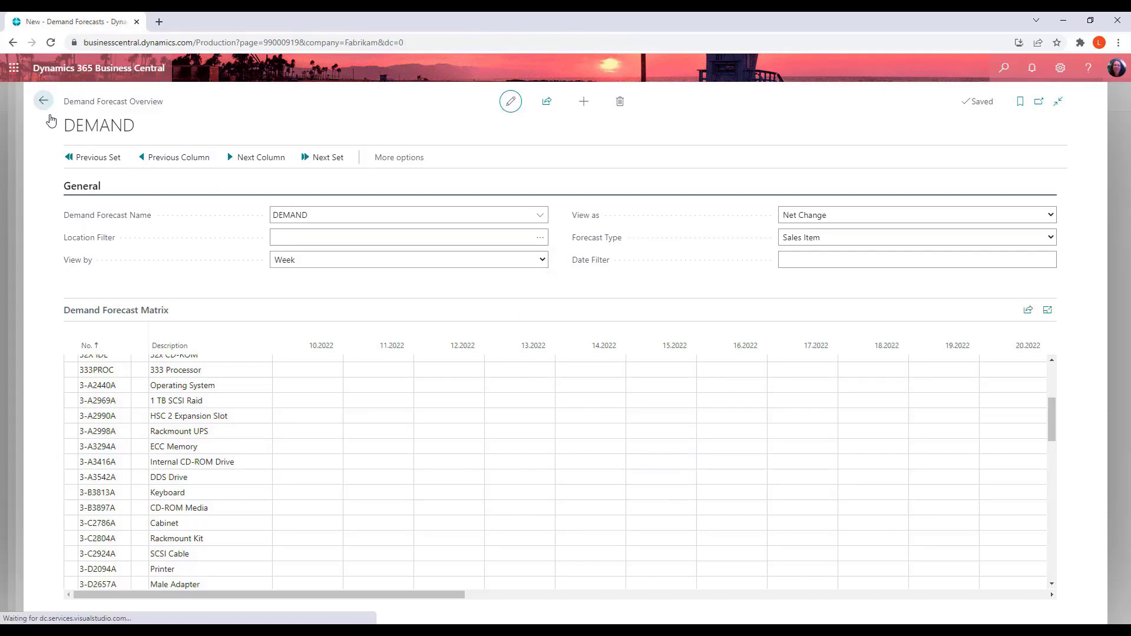
pyautogui.click(43, 106)
pyautogui.click(302, 101)
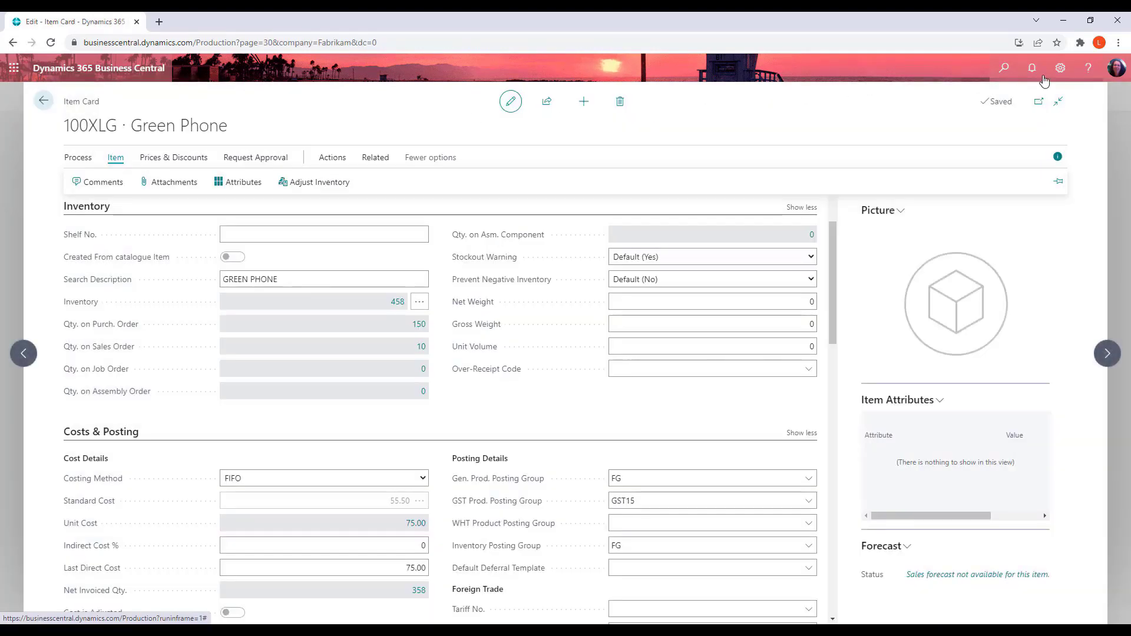
# Search for plan and open the Planning Worksheets page
pyautogui.click(1004, 69)
pyautogui.write('p')
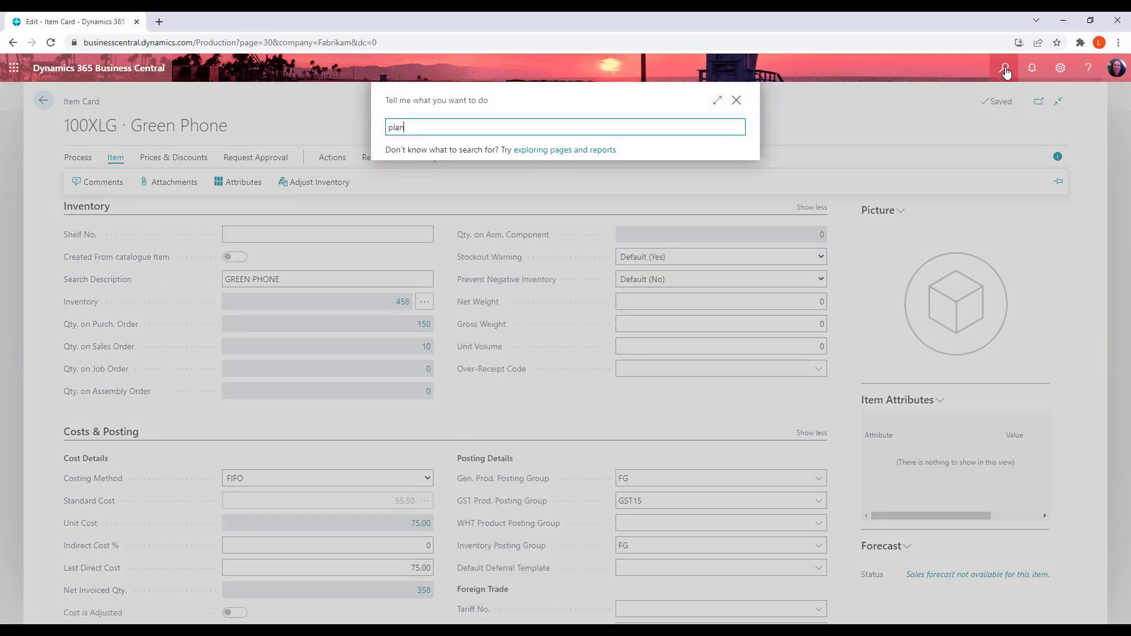
pyautogui.write('lan')
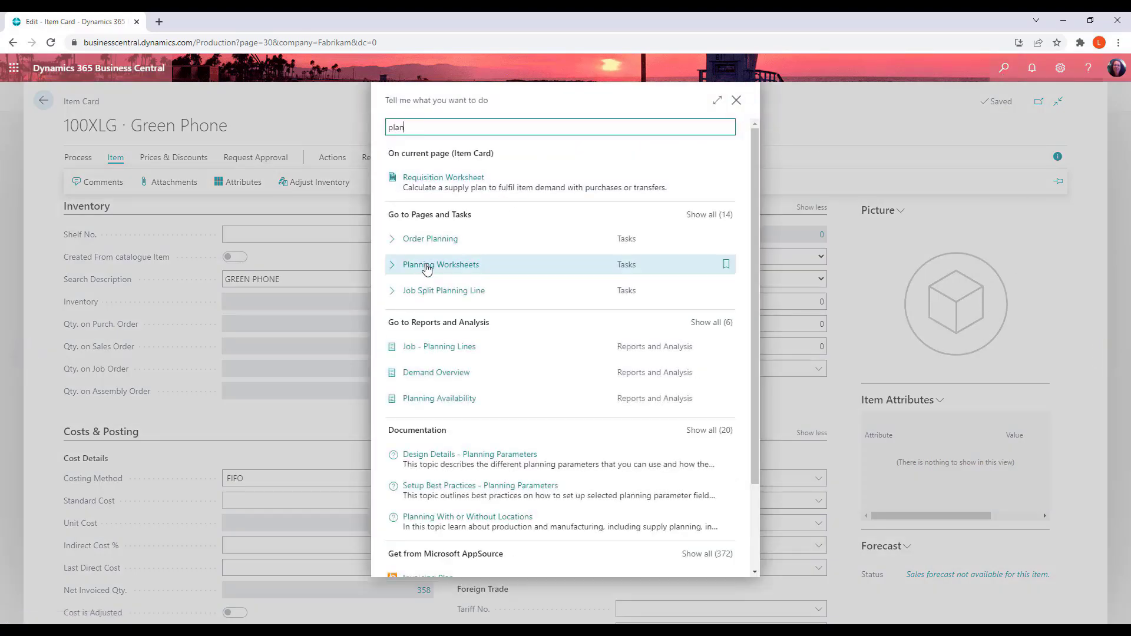
pyautogui.click(512, 264)
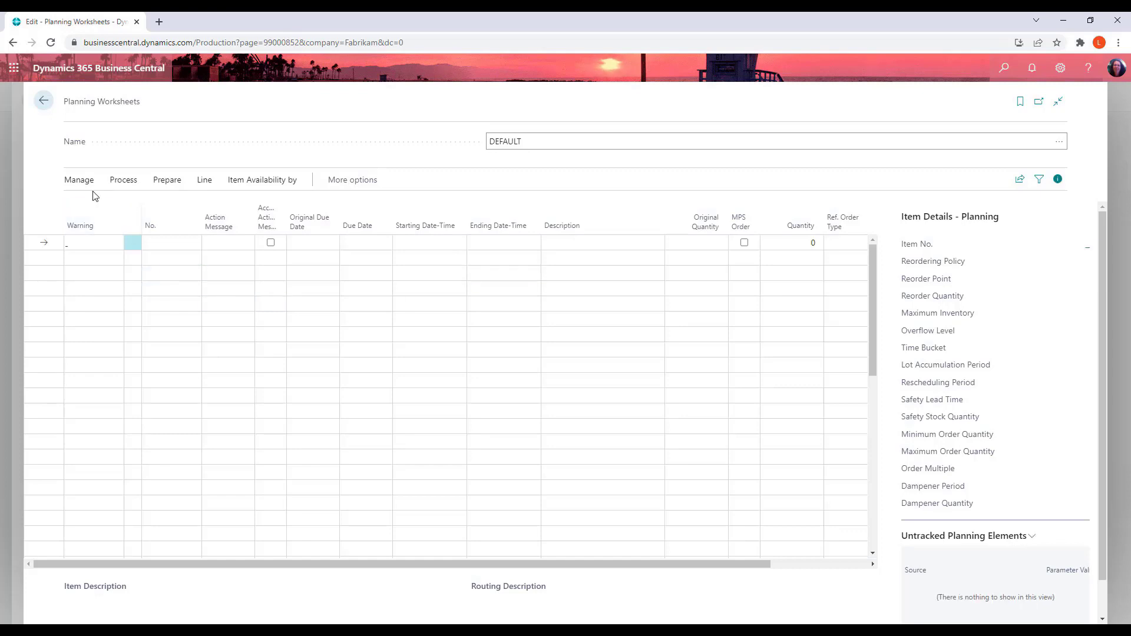
# Open the Calculate Plan options for the planning worksheet and review them without running the calculation
pyautogui.click(127, 180)
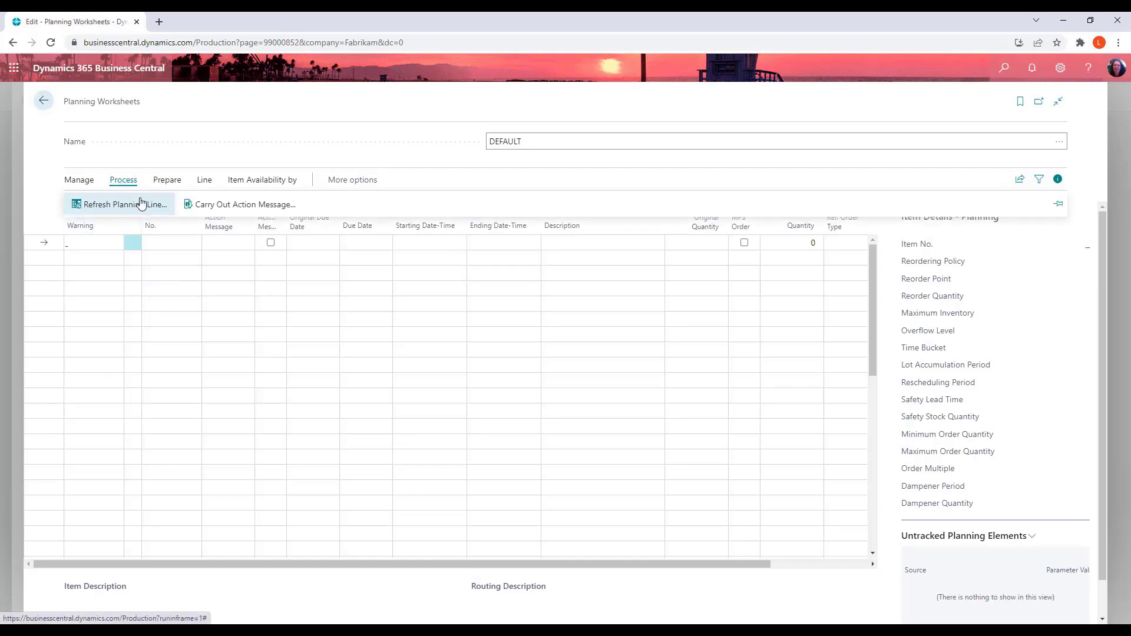
pyautogui.click(168, 181)
pyautogui.click(121, 205)
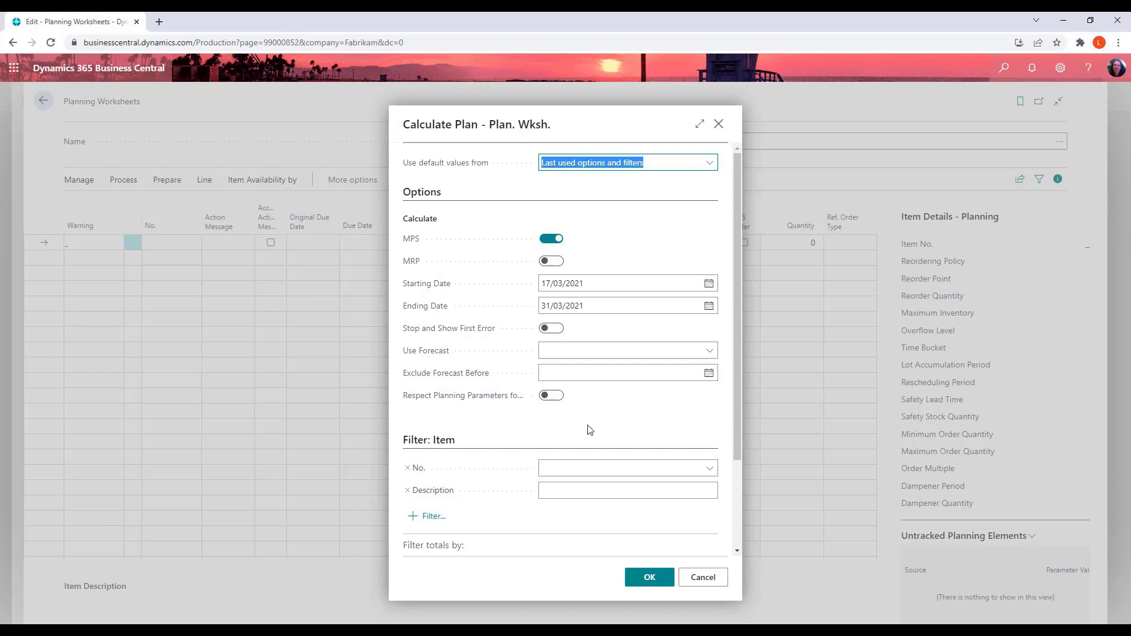
pyautogui.scroll(-3, 583, 477)
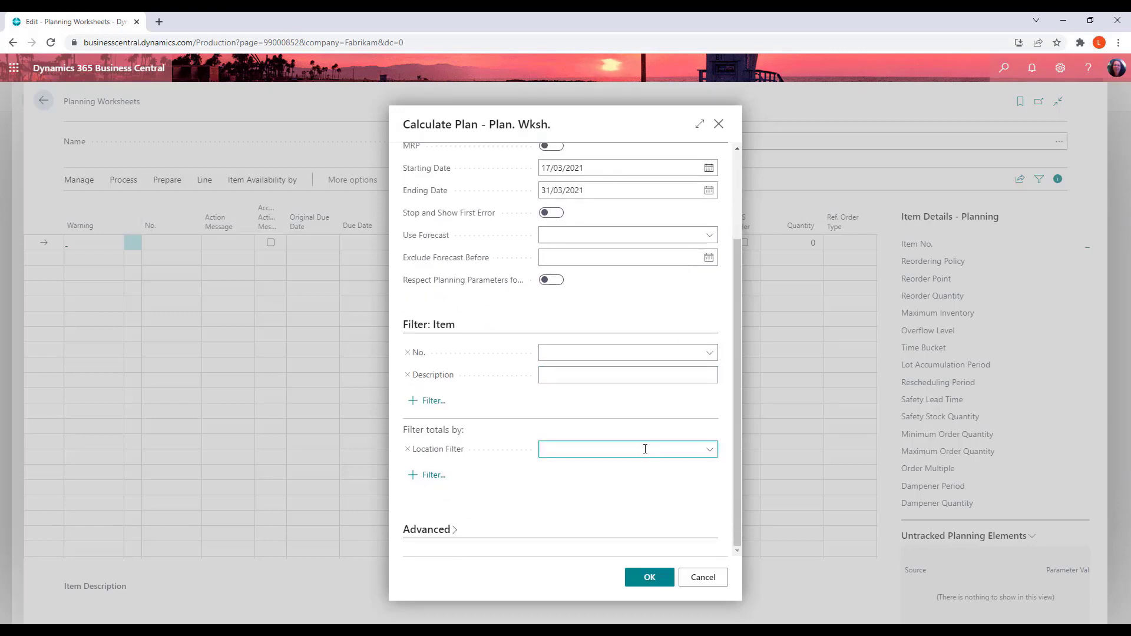
pyautogui.scroll(3, 645, 449)
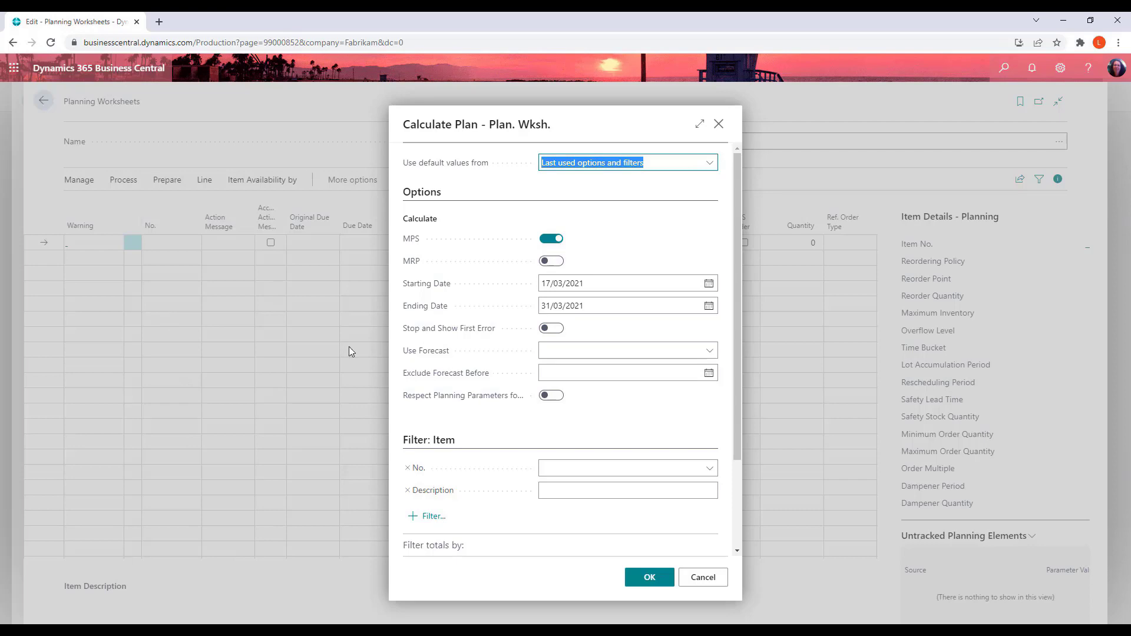
pyautogui.click(705, 584)
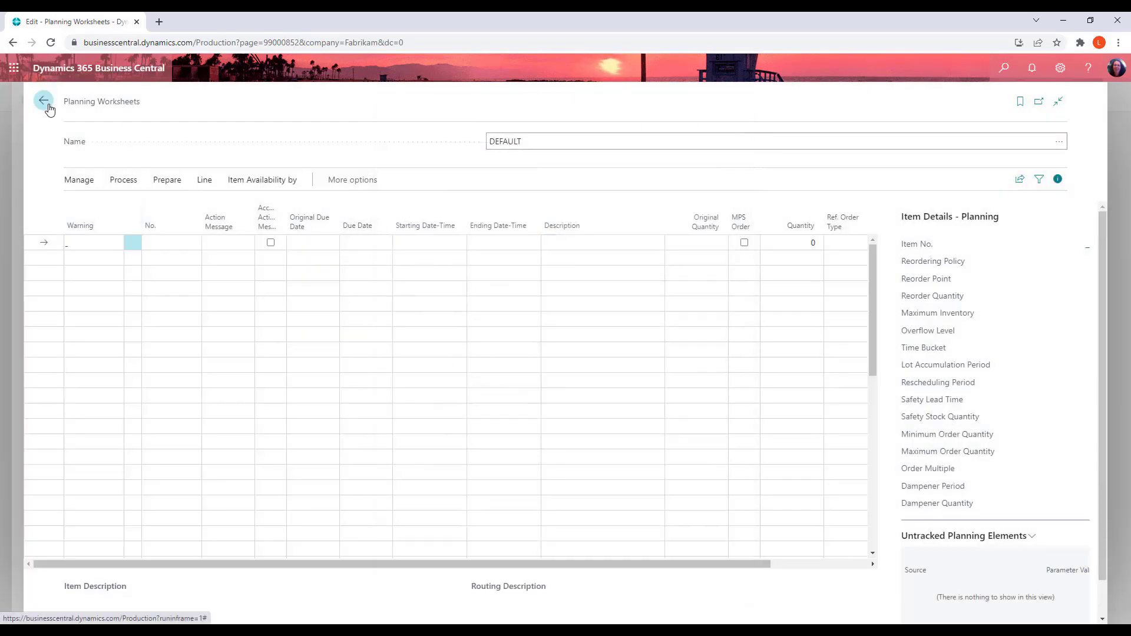
# Return to the home page, go to Purchase Invoices, and start a new purchase invoice
pyautogui.click(45, 104)
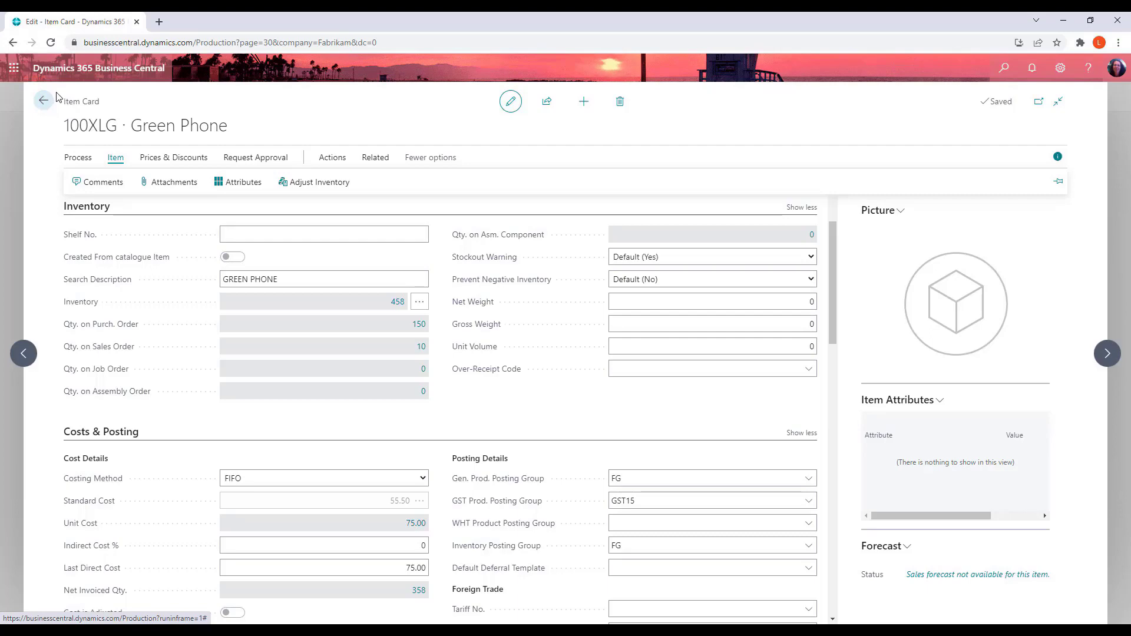
pyautogui.click(43, 101)
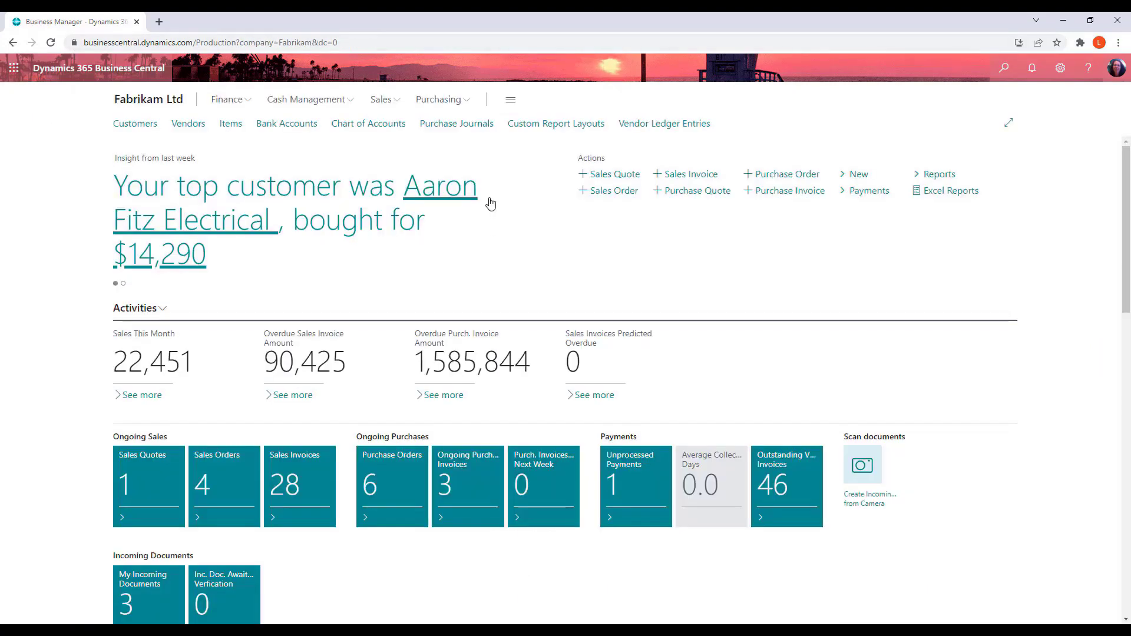
pyautogui.click(465, 106)
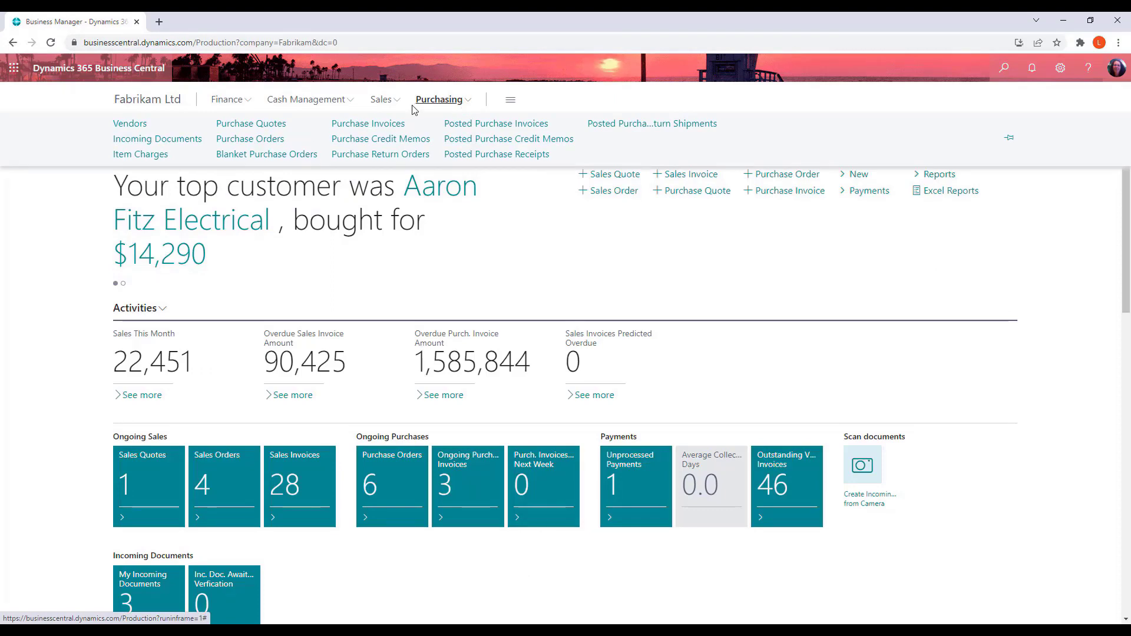
pyautogui.click(373, 125)
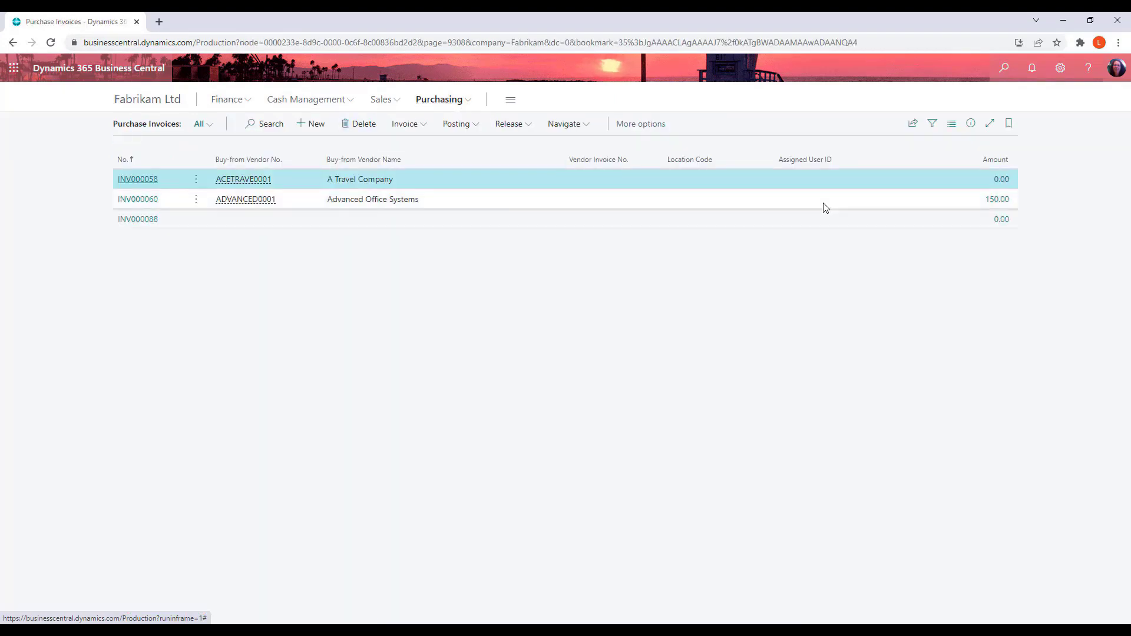
pyautogui.click(320, 122)
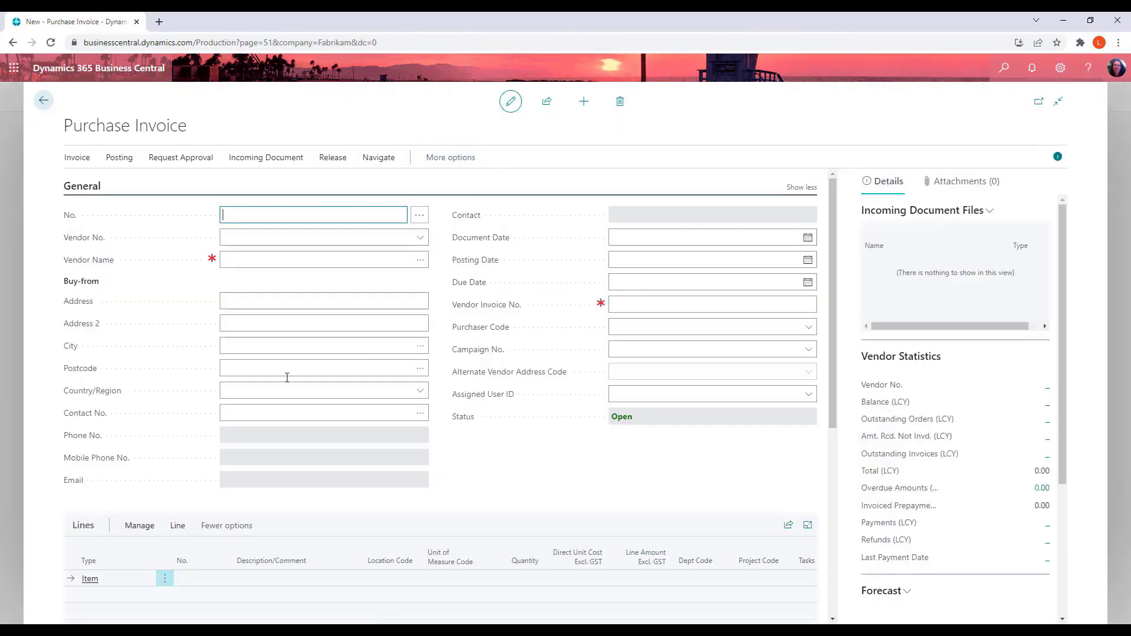
# Set the invoice's vendor to Advanced Office Systems and the vendor invoice number to INV20220309
pyautogui.press('Tab')
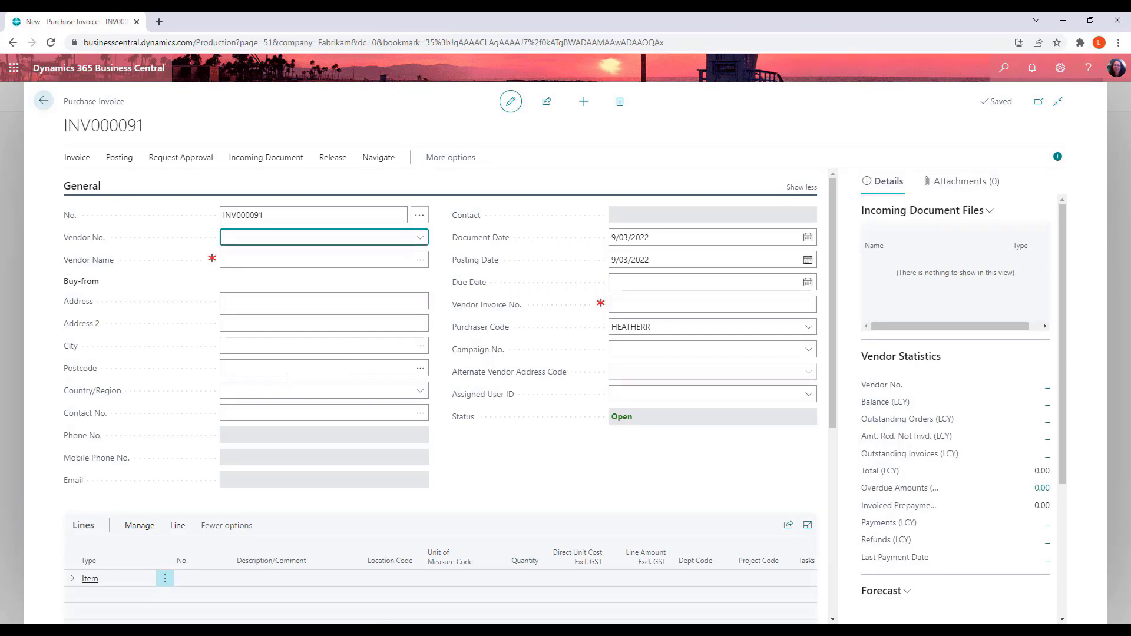
pyautogui.write('advan')
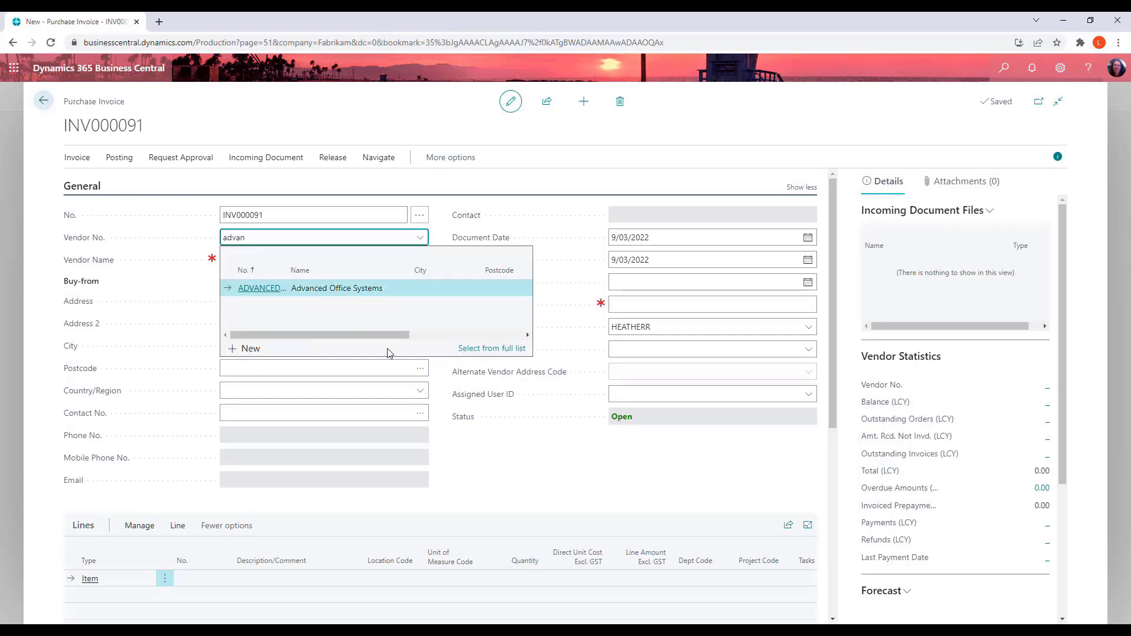
pyautogui.click(257, 293)
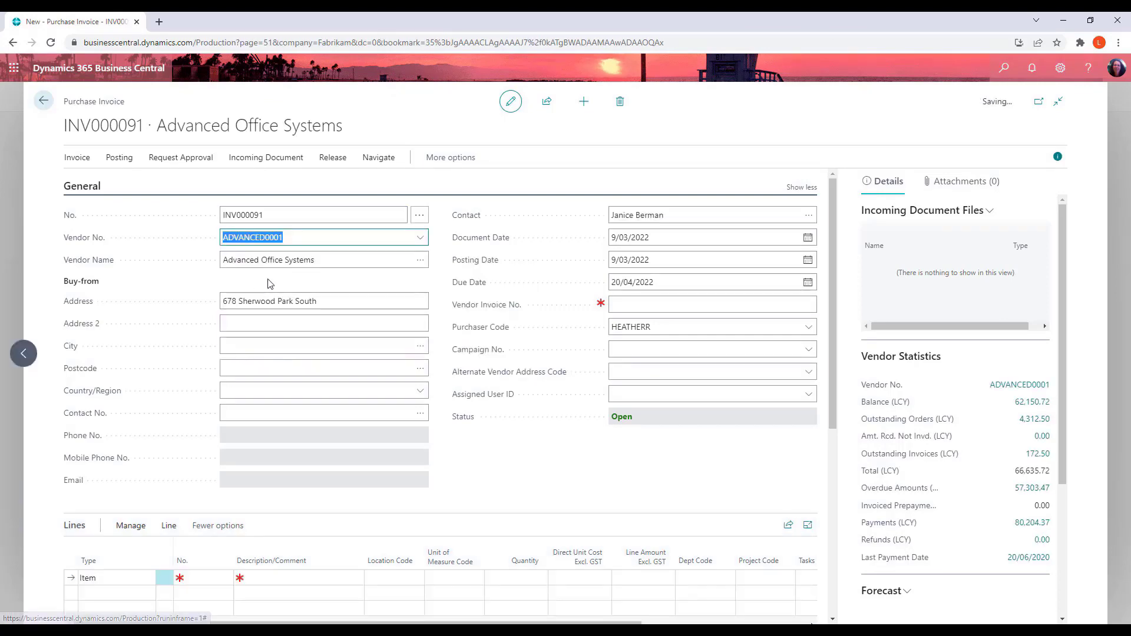
pyautogui.click(655, 301)
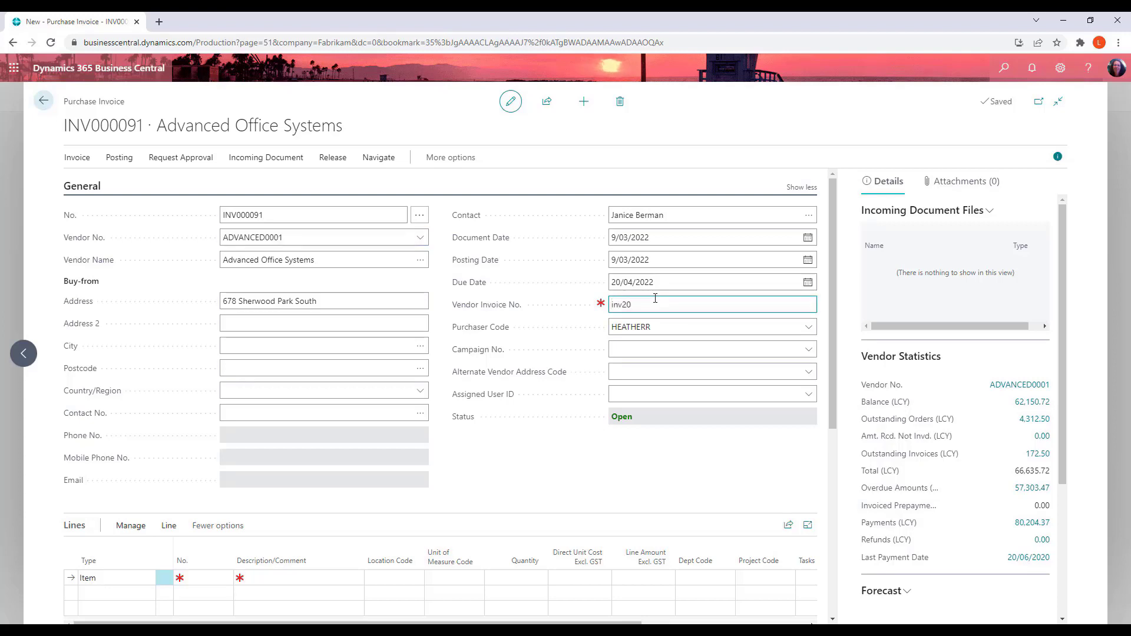
pyautogui.press('Tab')
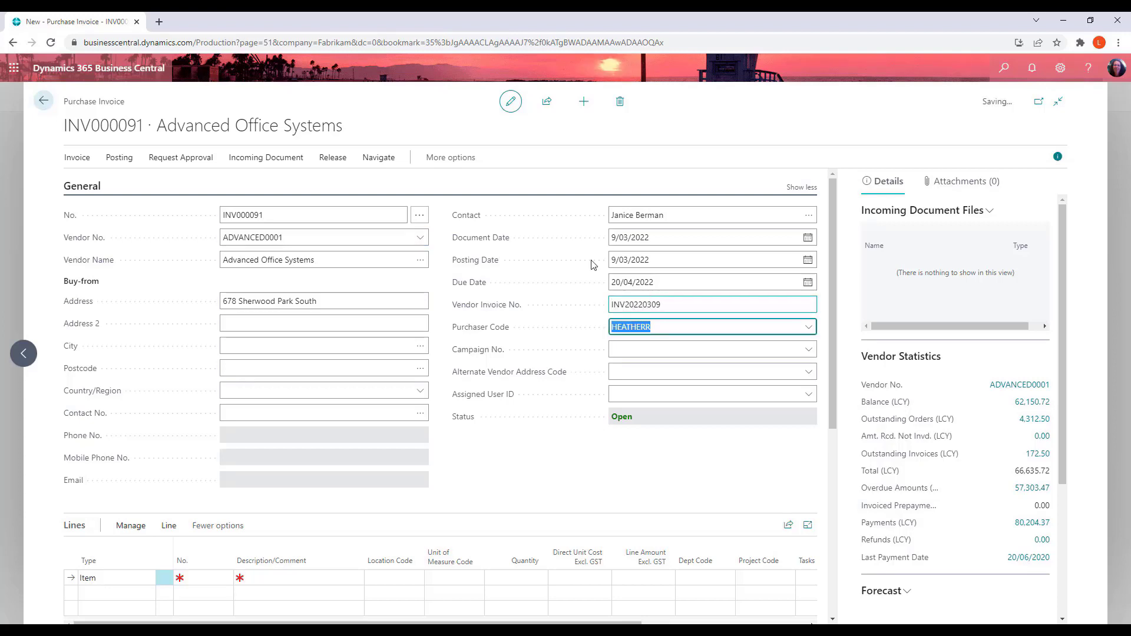
# Add an invoice line of type Charge (Item) using charge number 1, Freight
pyautogui.scroll(-4, 471, 359)
pyautogui.click(124, 342)
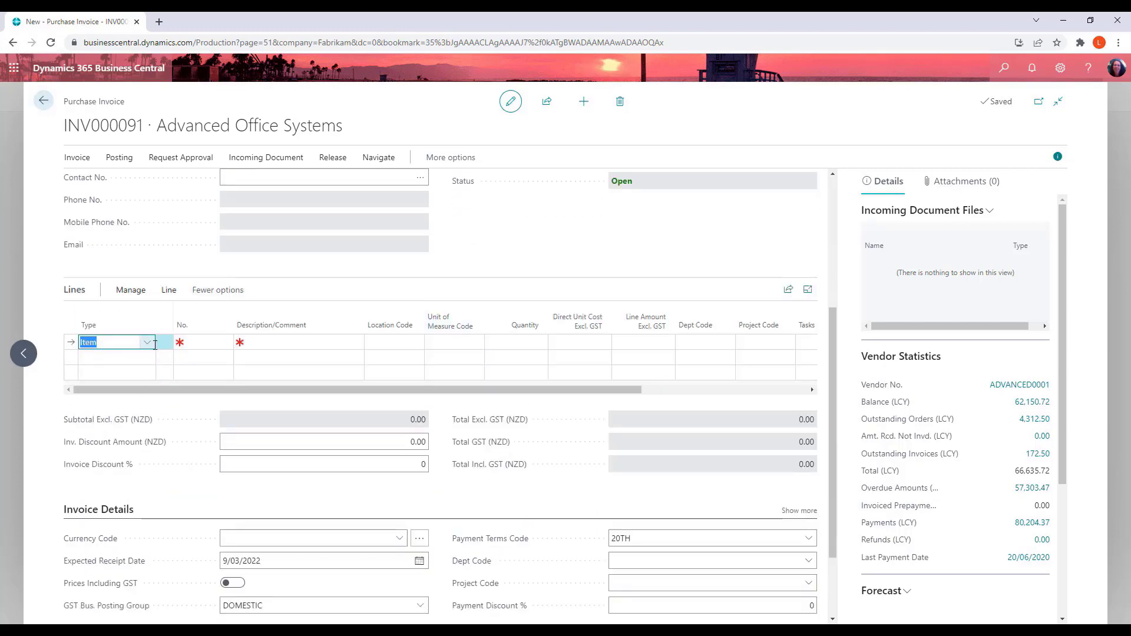
pyautogui.click(146, 342)
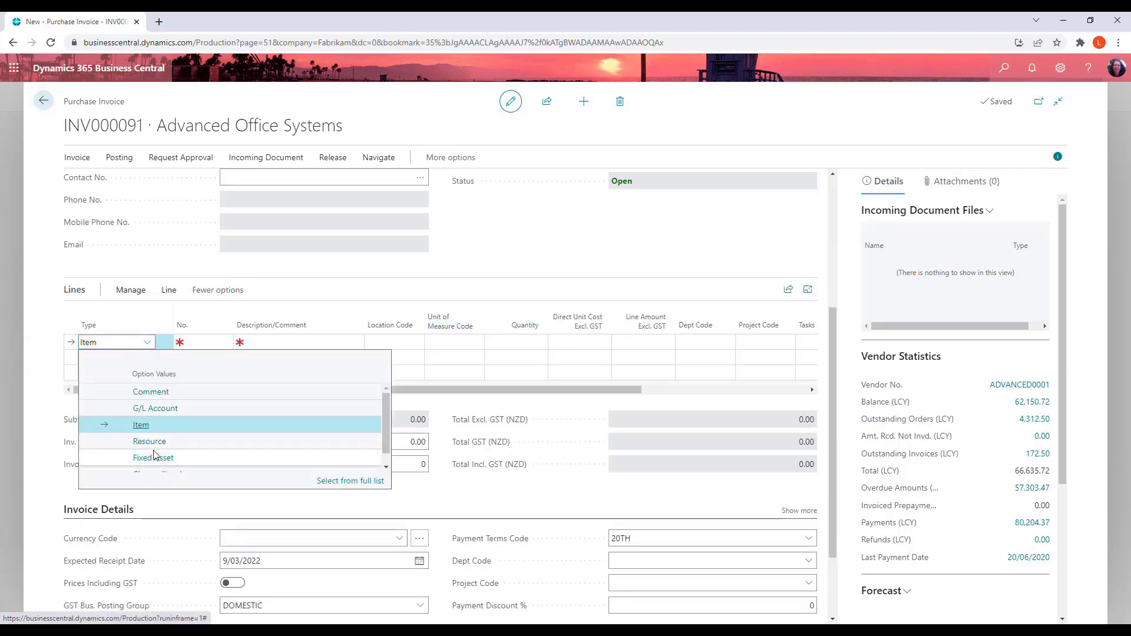
pyautogui.scroll(-1, 156, 462)
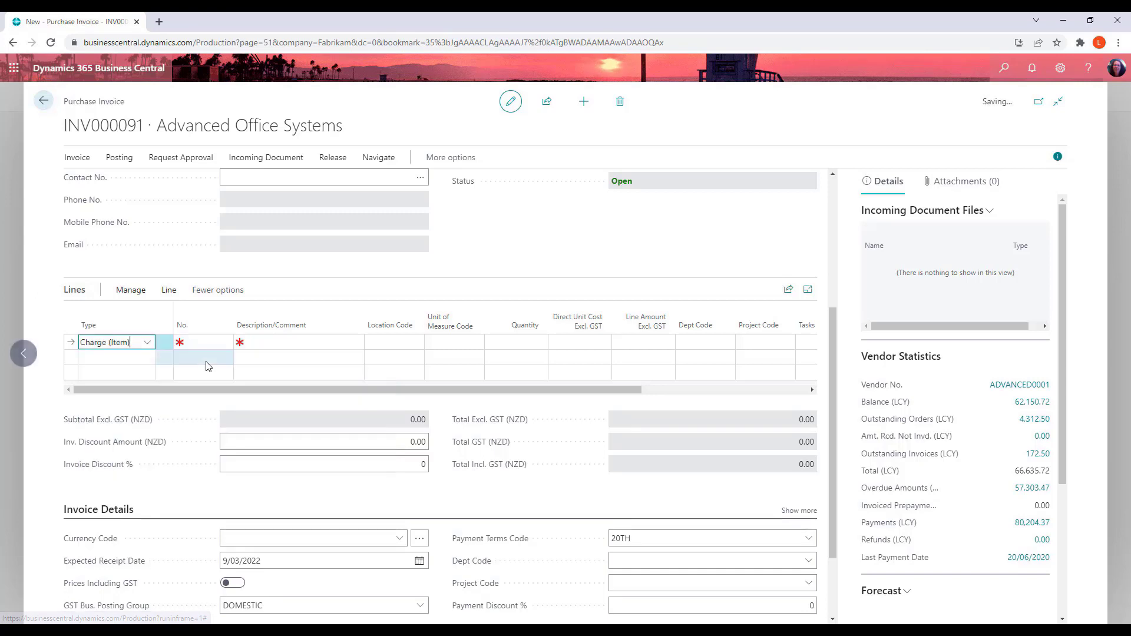
pyautogui.click(211, 343)
pyautogui.click(225, 343)
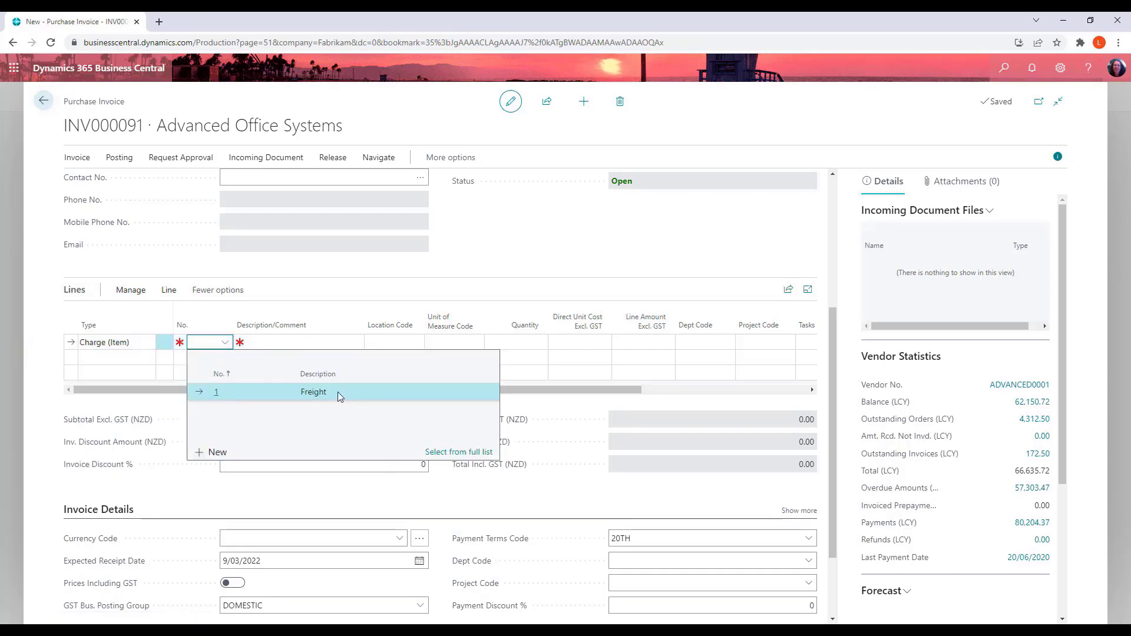
pyautogui.click(318, 394)
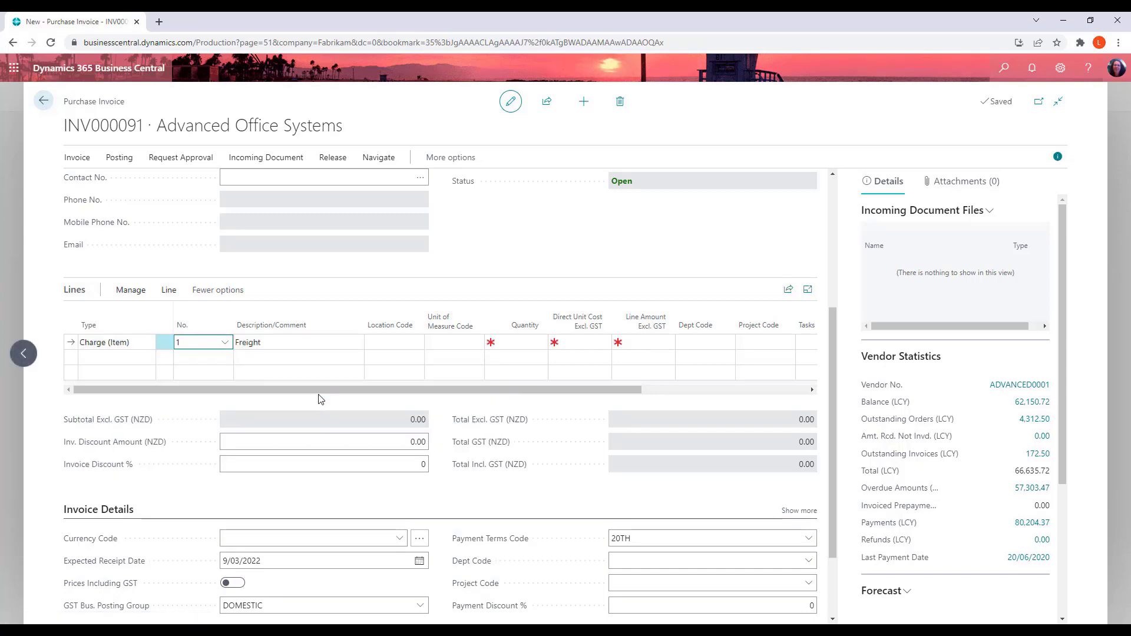
# Set the freight line's quantity to 1 and its direct unit cost to 1,000
pyautogui.press('Tab')
pyautogui.press('Tab')
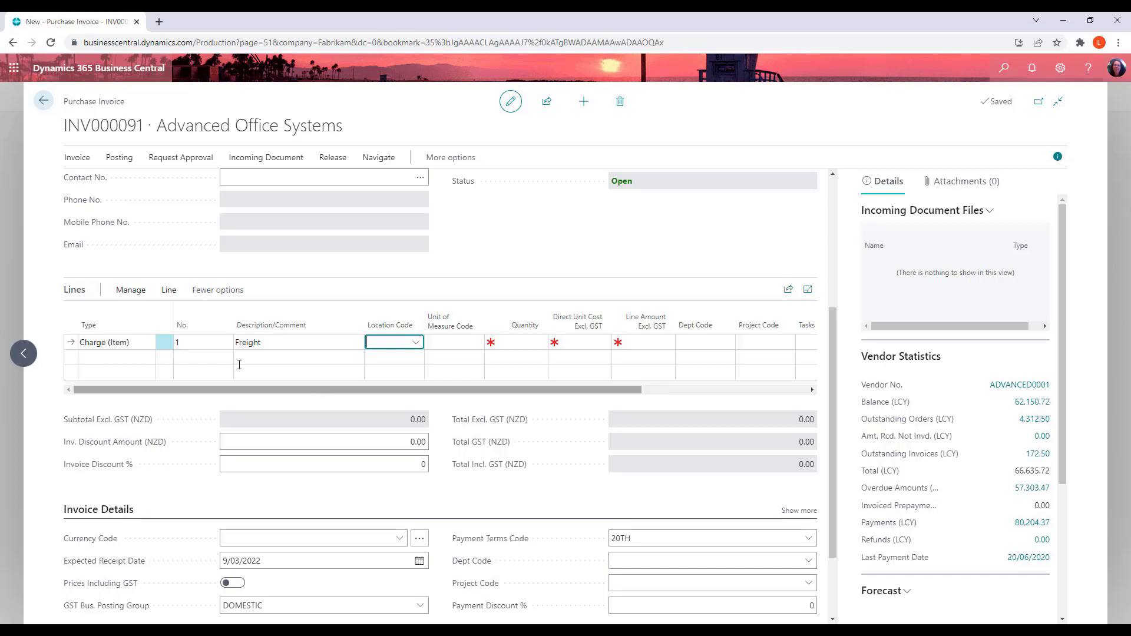
pyautogui.press('Tab')
pyautogui.press('Tab')
pyautogui.write('1')
pyautogui.press('Tab')
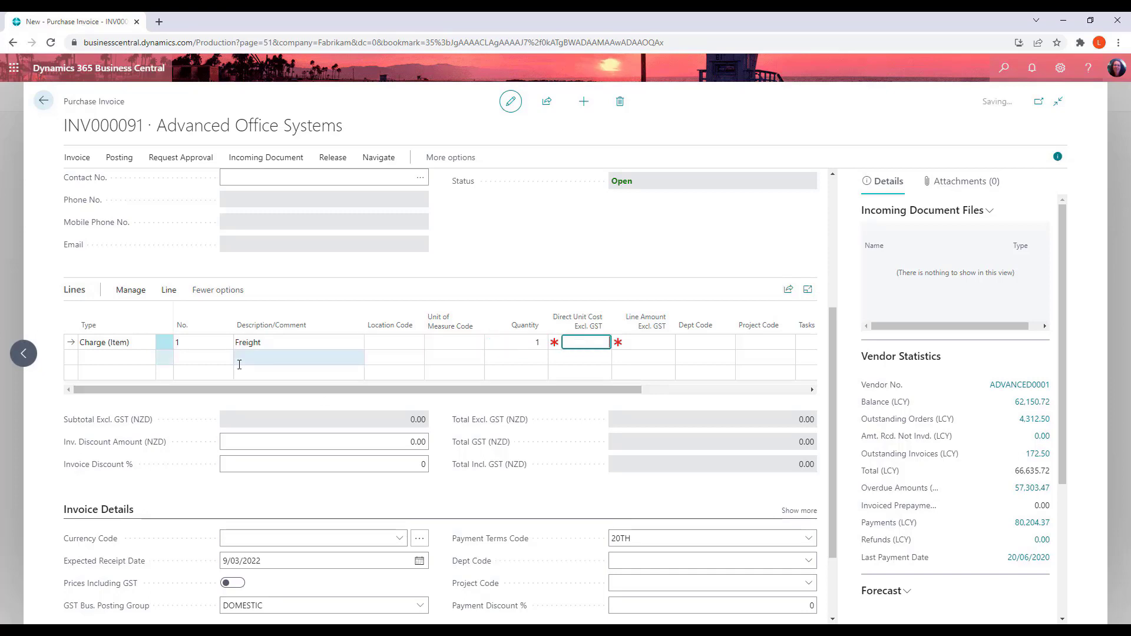
pyautogui.write('1000')
pyautogui.press('Tab')
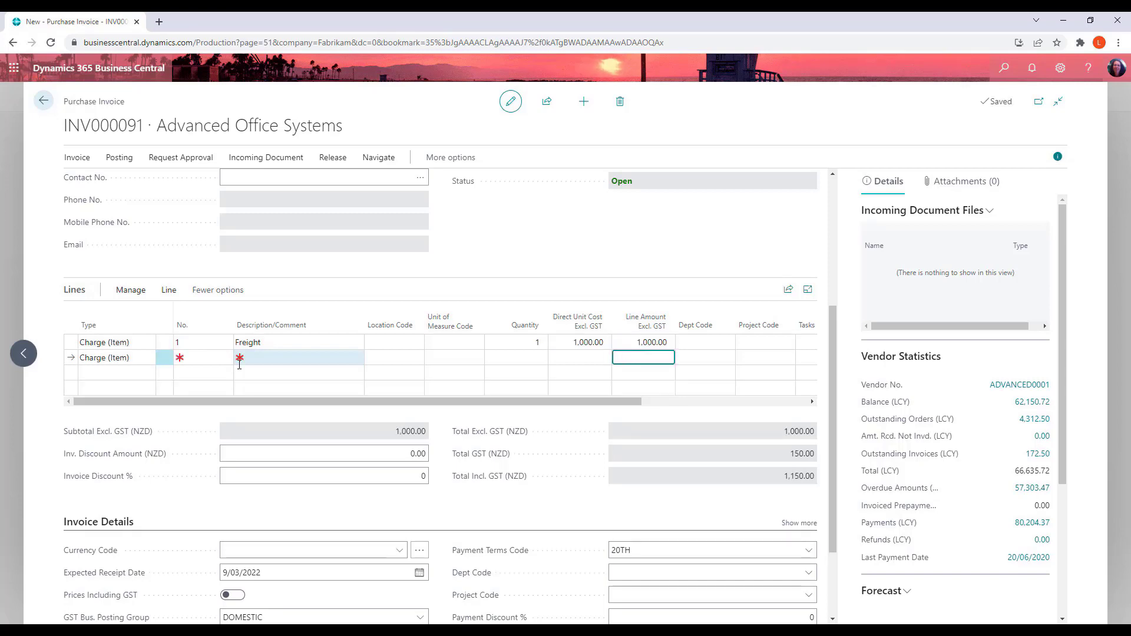
# Open the item charge assignment for the freight invoice line
pyautogui.click(169, 290)
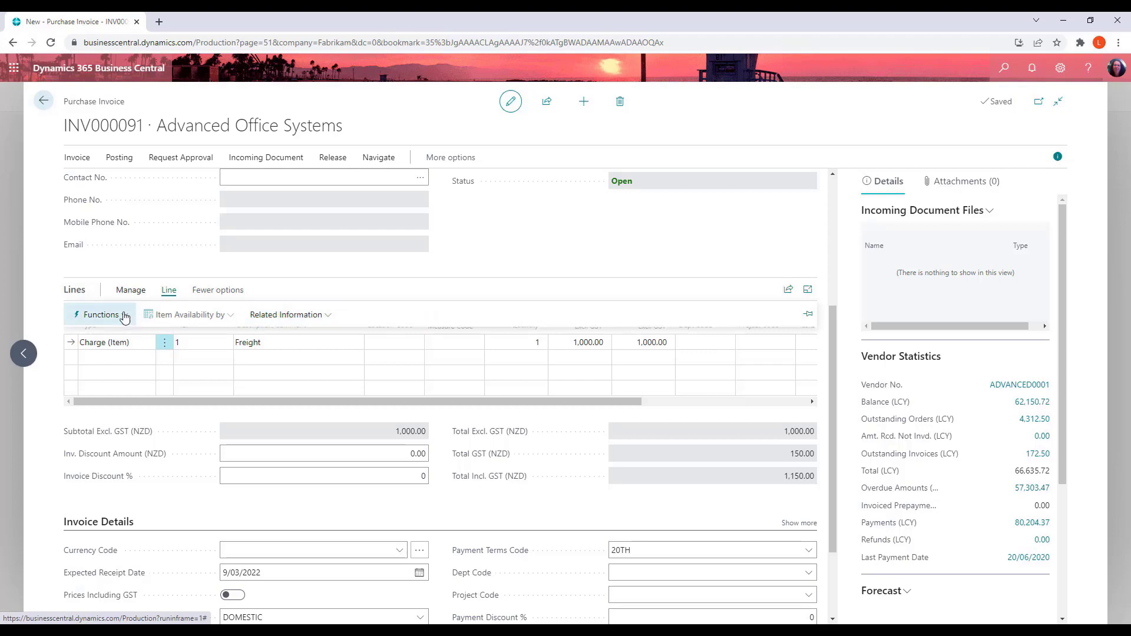
pyautogui.click(98, 314)
pyautogui.click(283, 315)
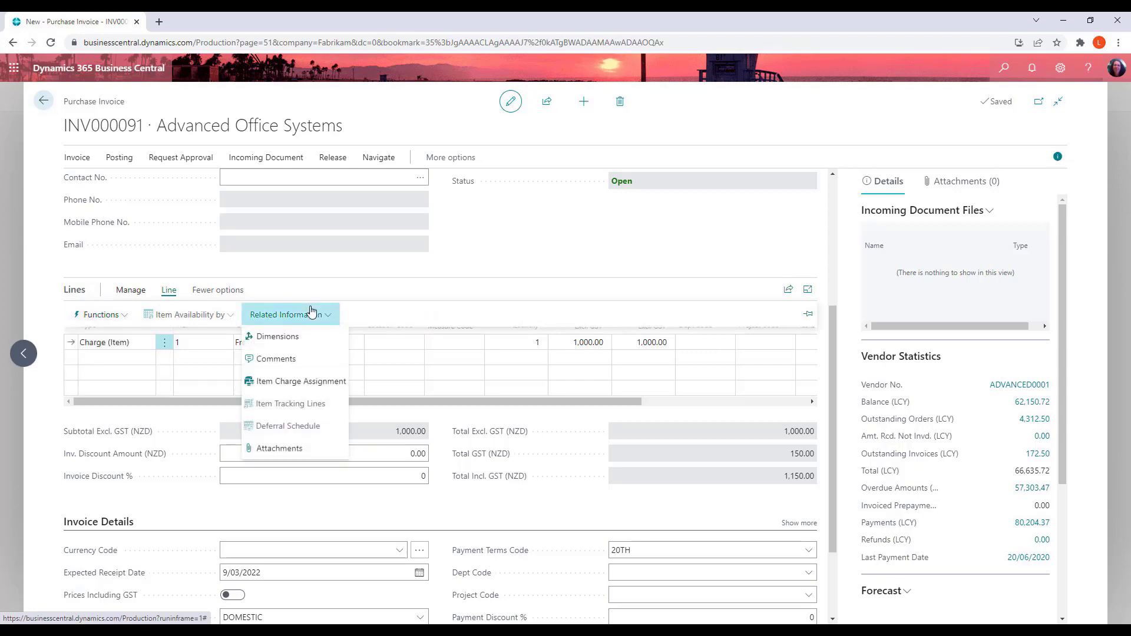
pyautogui.click(327, 383)
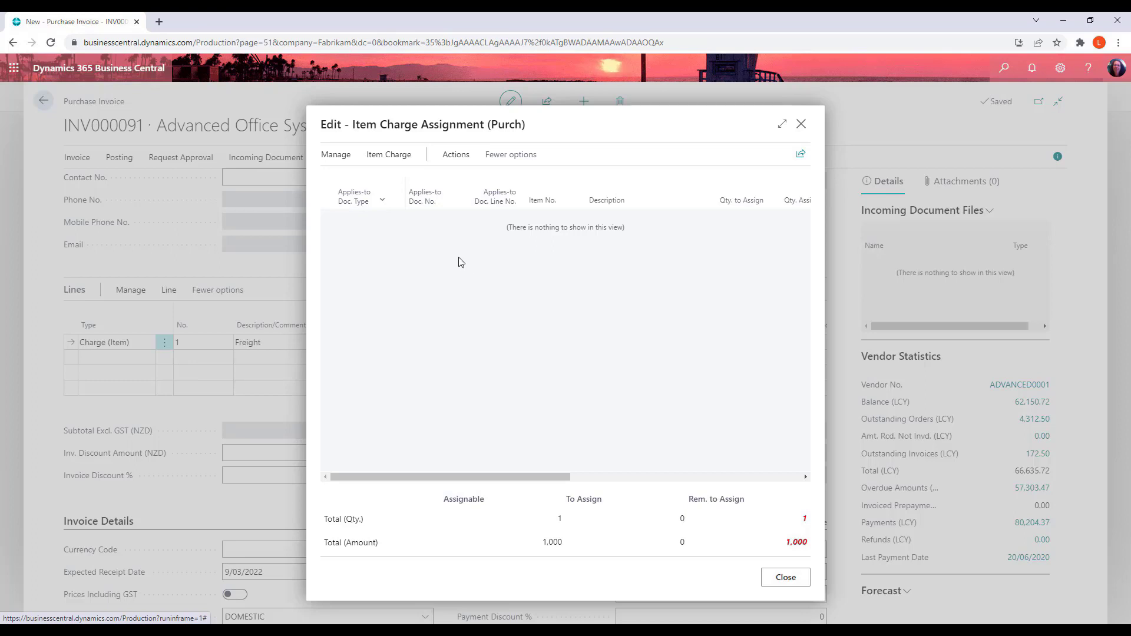
# Get the posted receipt lines RCTP000038, RCTP000039, RCTP000041 and RCTP000043 for Green Phone 100XLG into the assignment
pyautogui.click(460, 155)
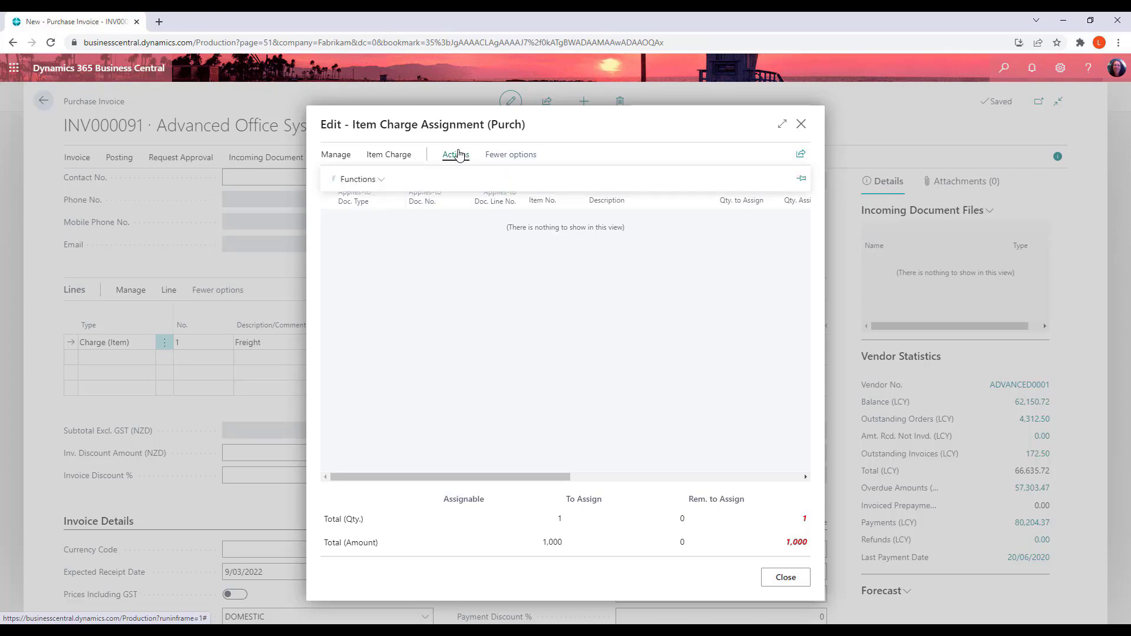
pyautogui.click(356, 180)
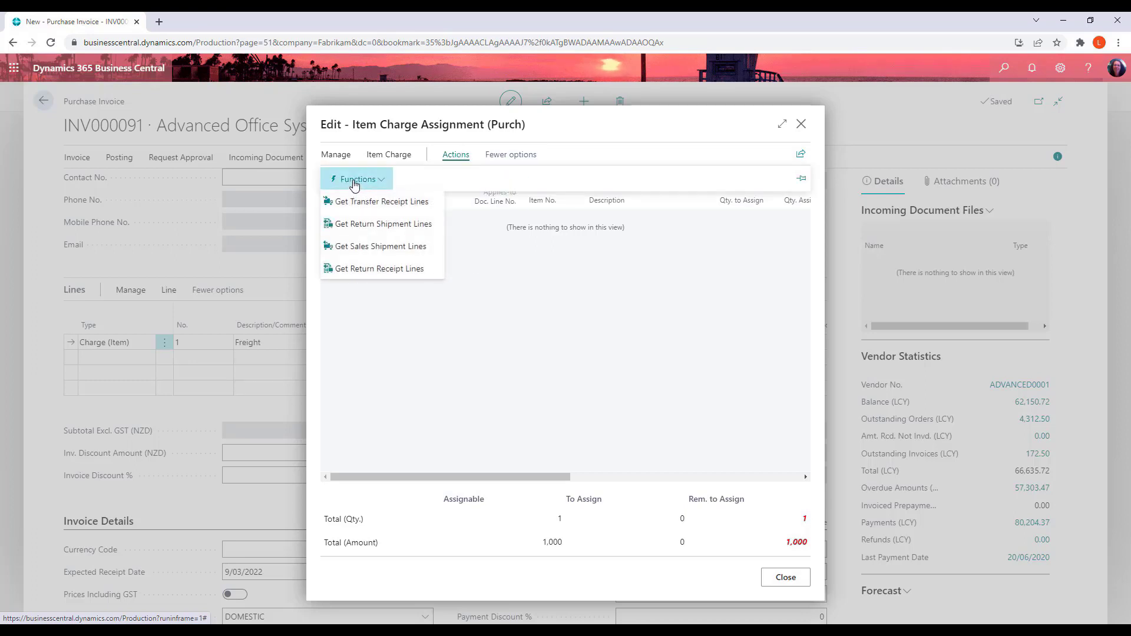
pyautogui.click(409, 155)
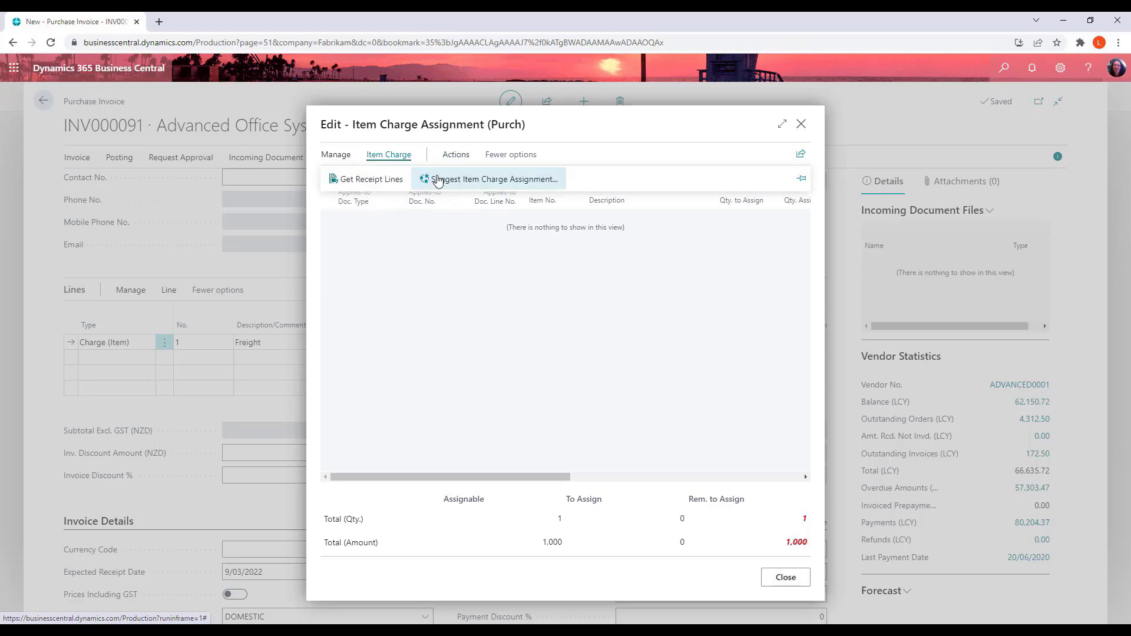
pyautogui.click(370, 183)
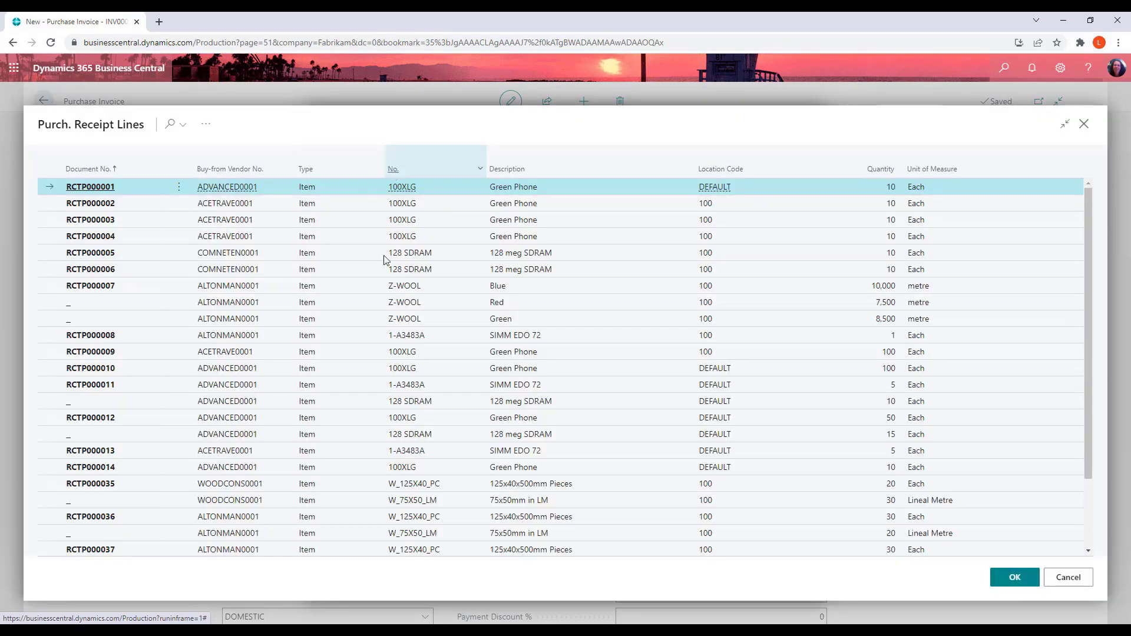
pyautogui.scroll(-2, 318, 342)
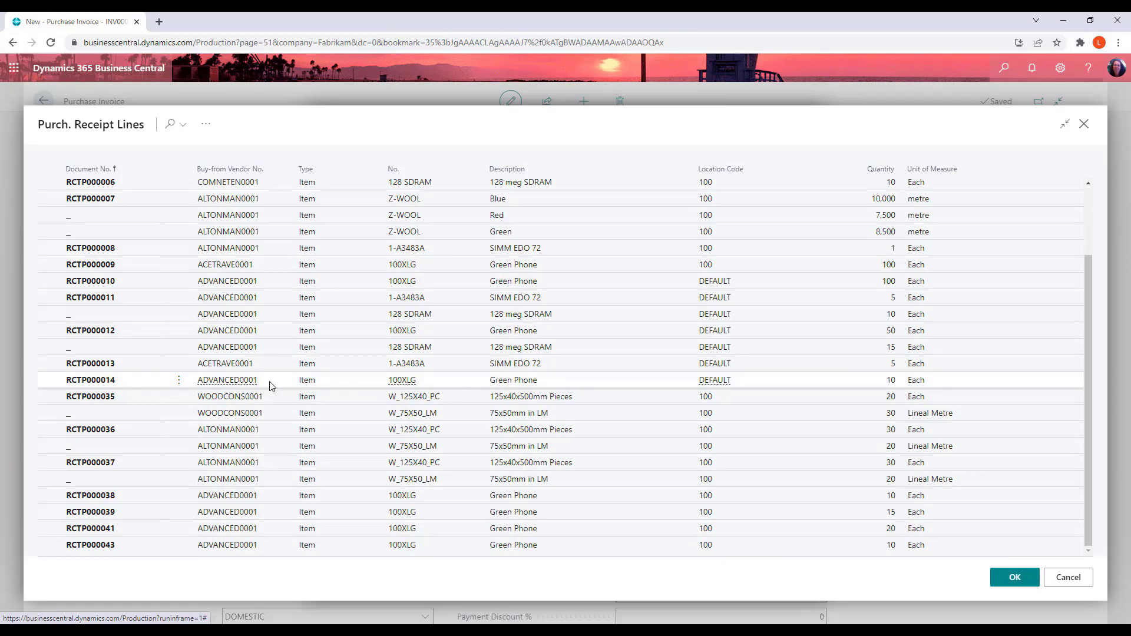
pyautogui.click(532, 495)
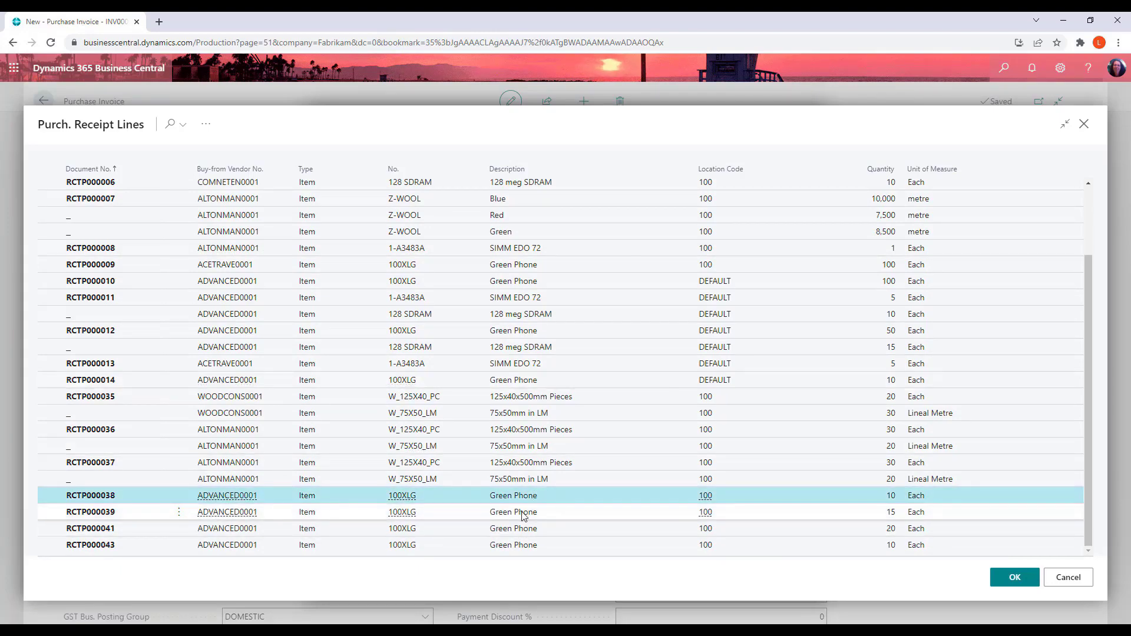
pyautogui.keyDown('ctrl'); pyautogui.click(524, 514); pyautogui.keyUp('ctrl')
pyautogui.keyDown('shift'); pyautogui.click(361, 545); pyautogui.keyUp('shift')
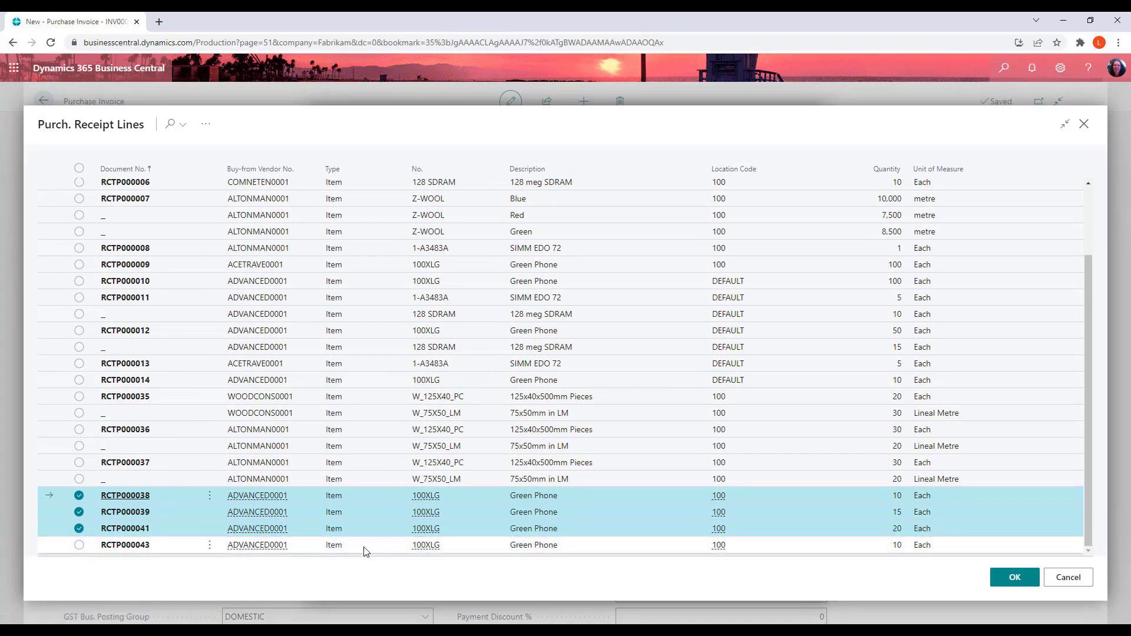
pyautogui.click(996, 579)
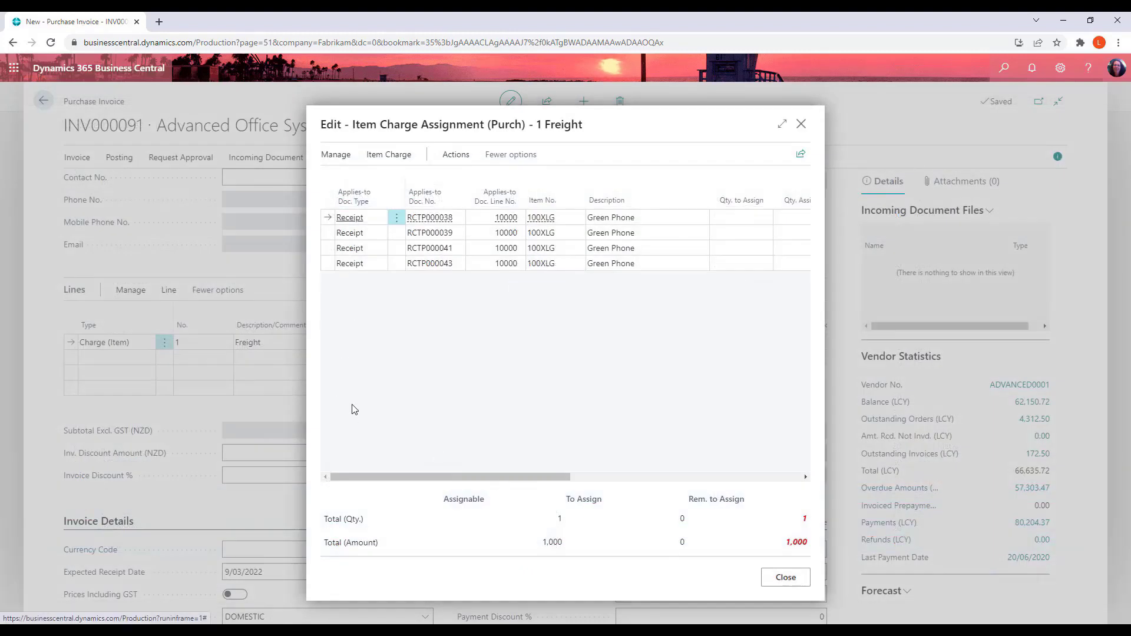
# Suggest the item charge assignment distributed By Amount across the receipt lines, then close the assignment window
pyautogui.click(388, 154)
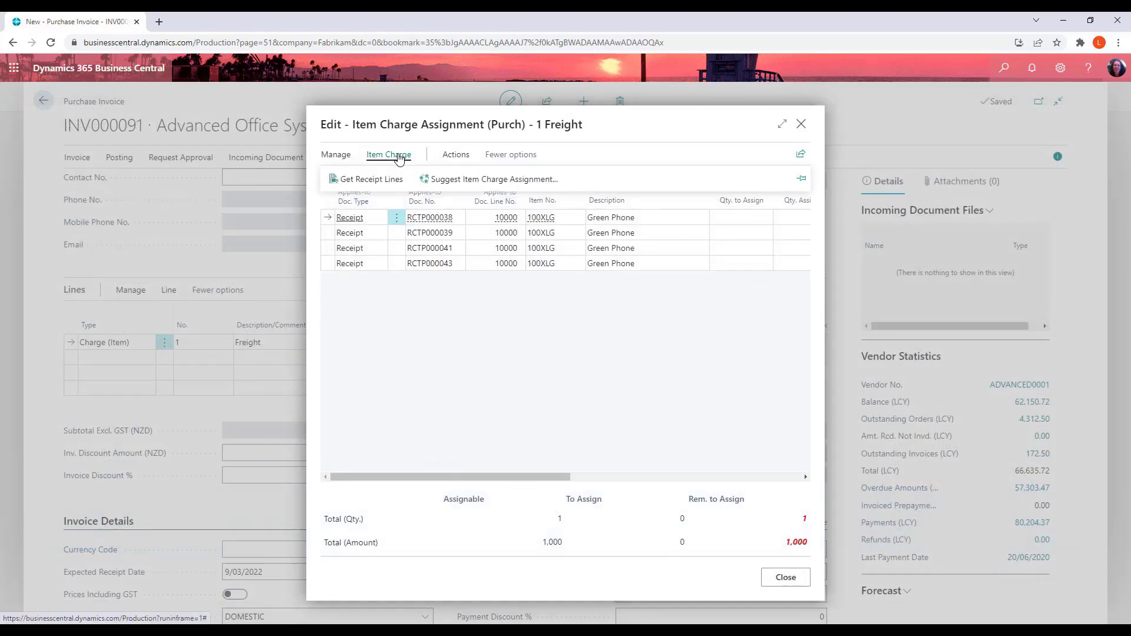
pyautogui.click(482, 182)
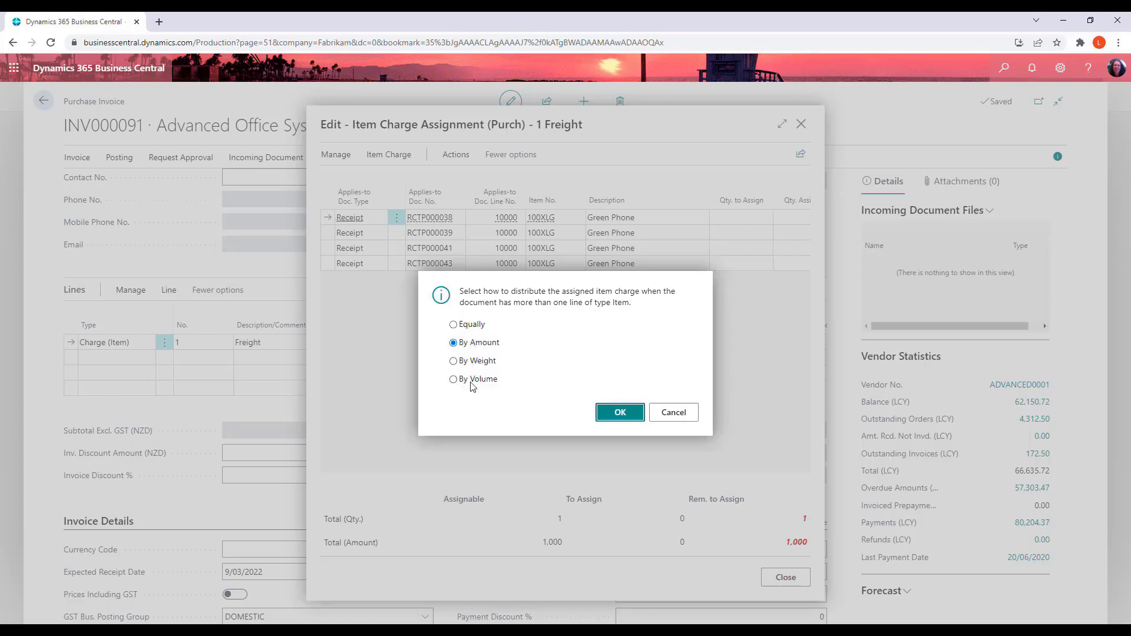
pyautogui.click(621, 414)
pyautogui.moveTo(479, 478); pyautogui.dragTo(633, 483)
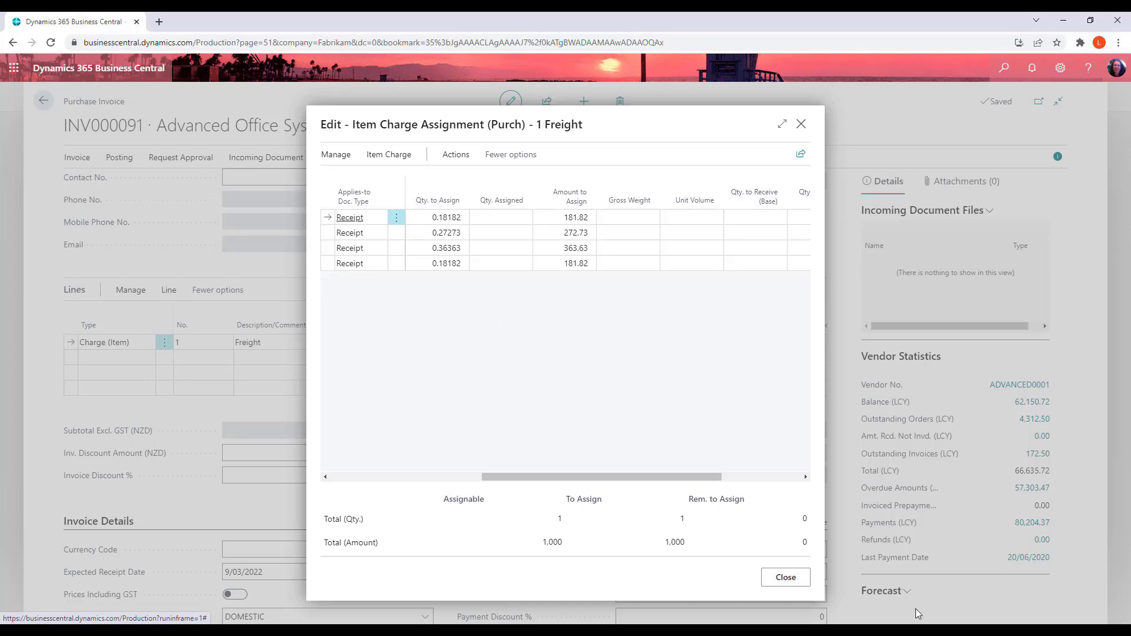
pyautogui.click(785, 577)
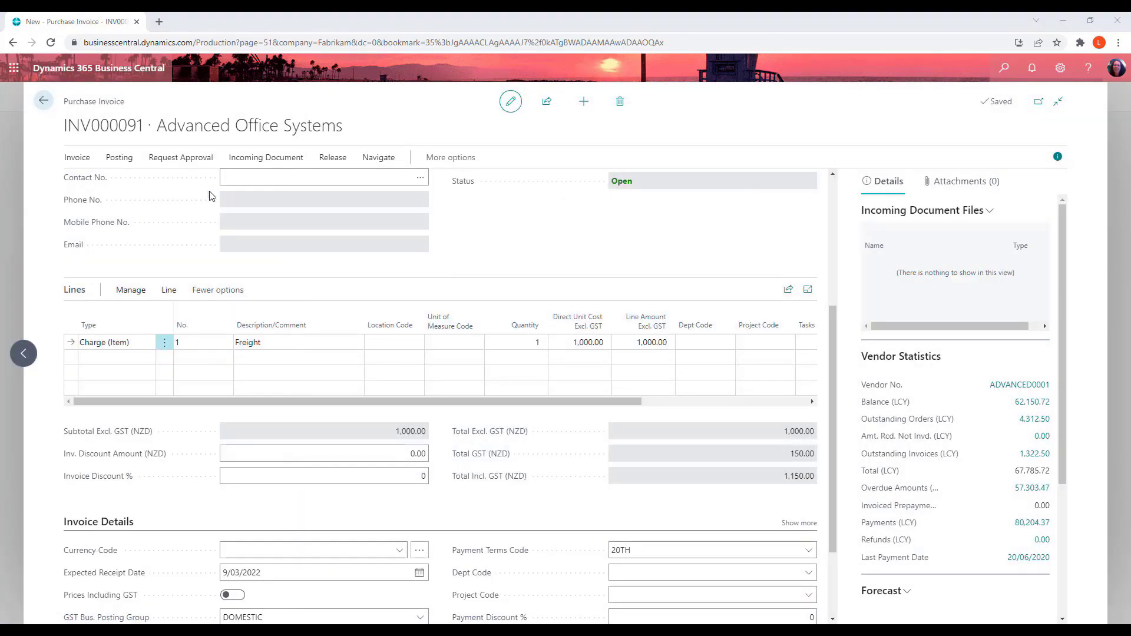
# Exit the saved, unposted purchase invoice and open the Transfer Orders list through search
pyautogui.click(45, 100)
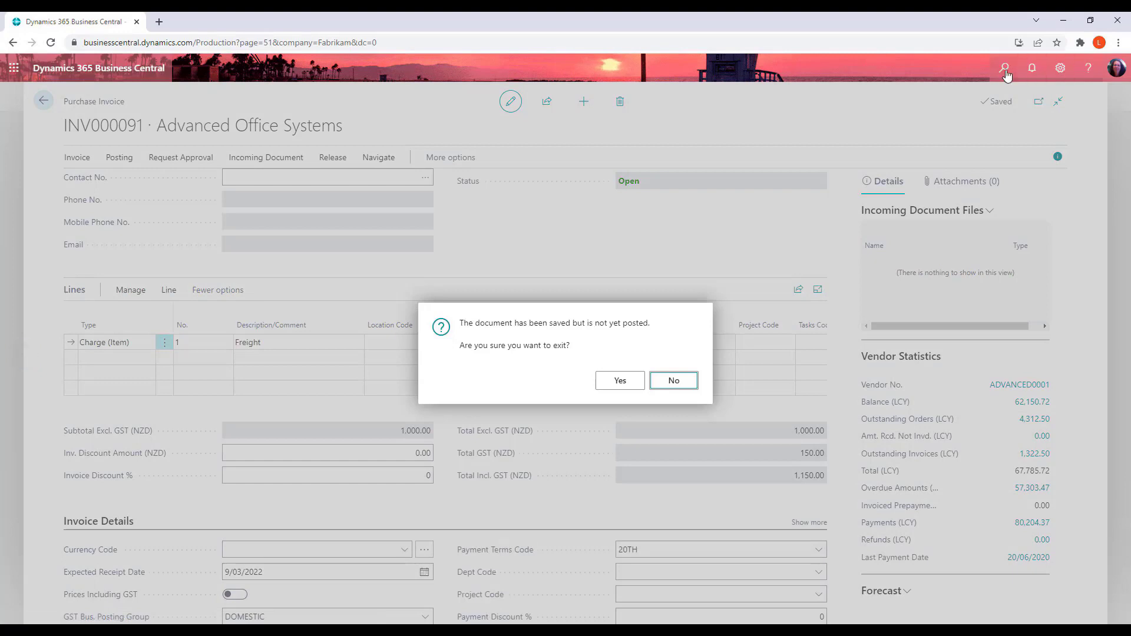
pyautogui.click(621, 383)
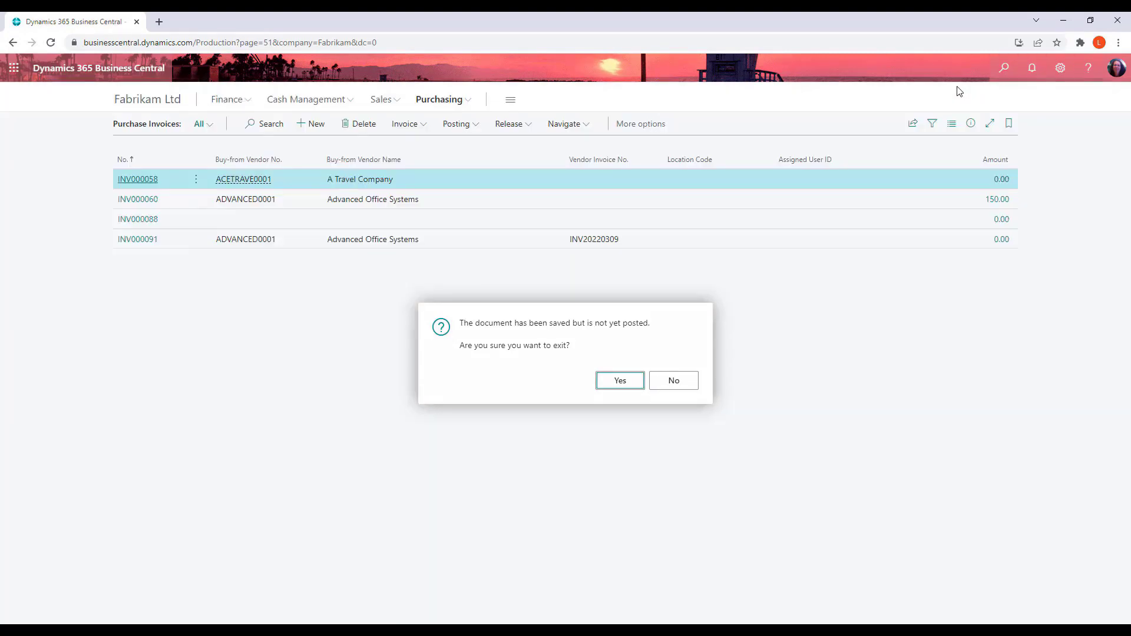
pyautogui.click(1004, 66)
pyautogui.write('transfer')
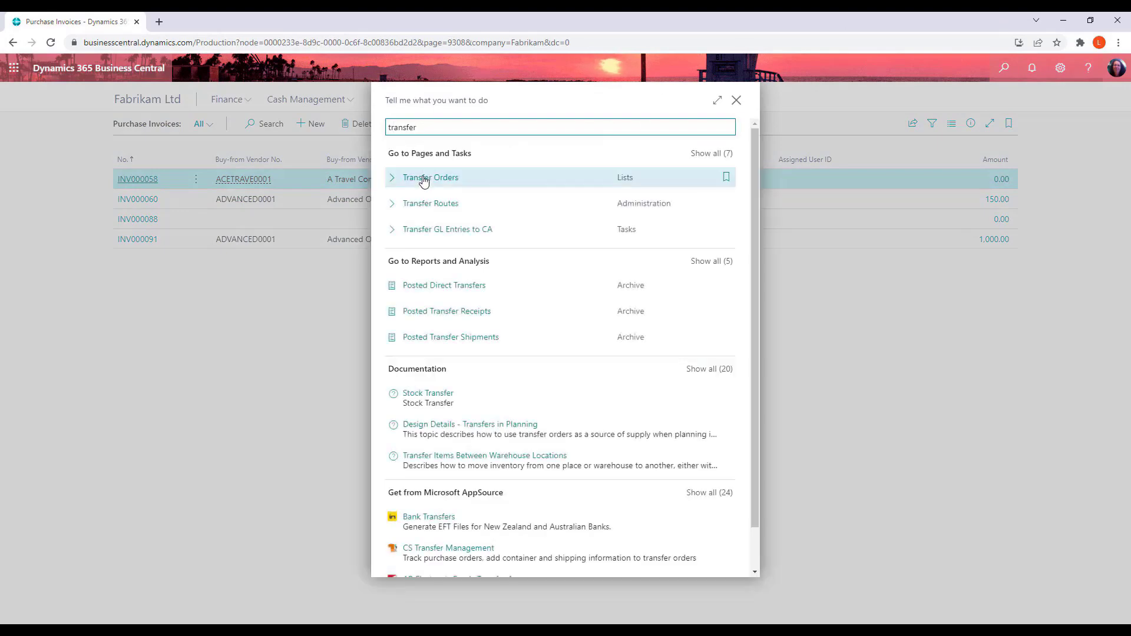
pyautogui.click(424, 178)
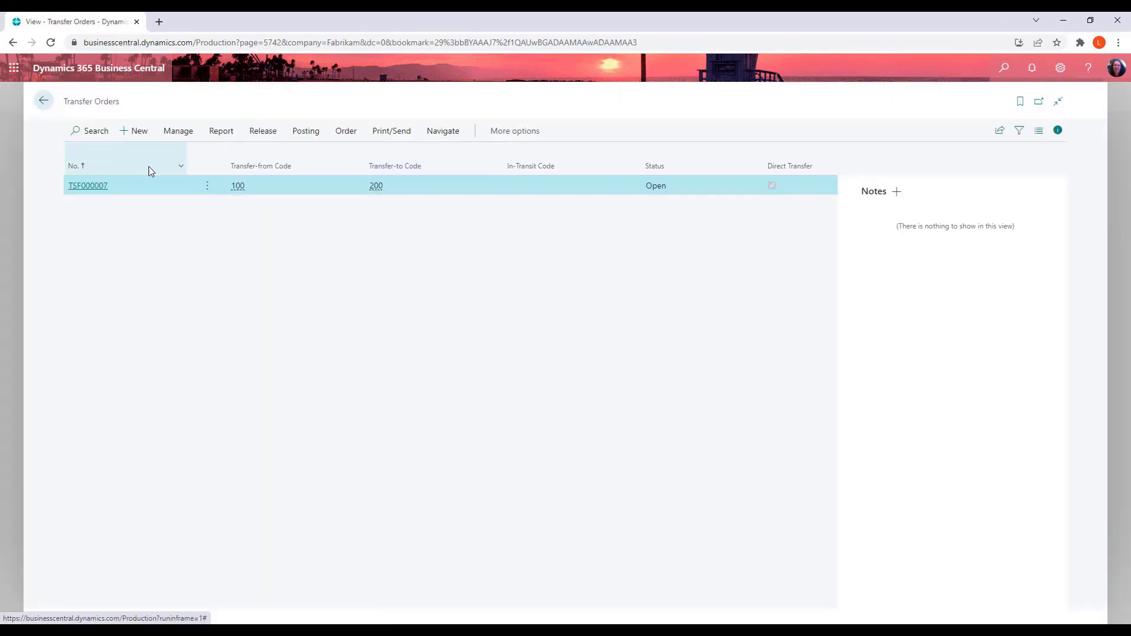
# Open transfer order TSF000007 to review its Green Phone line, then return to the previous list
pyautogui.click(83, 188)
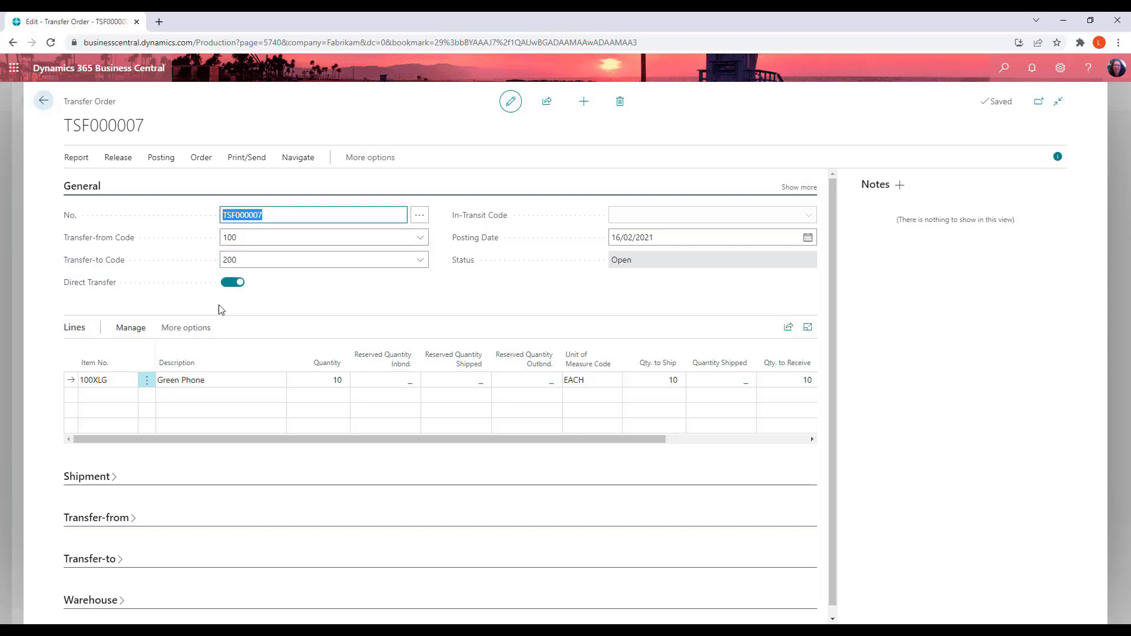
pyautogui.click(640, 218)
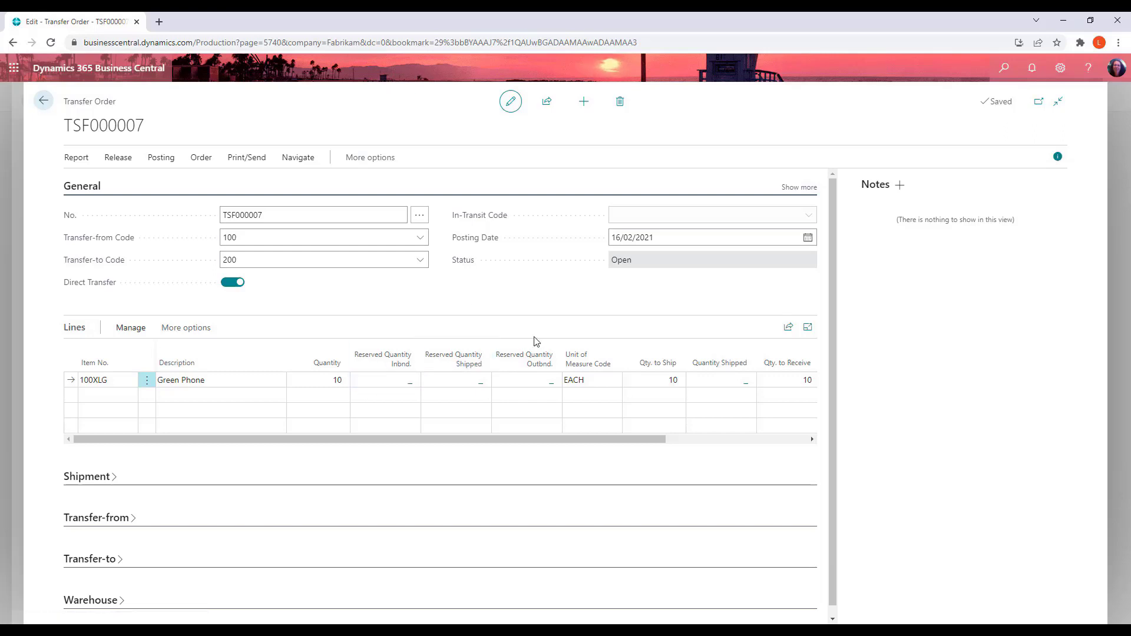
pyautogui.click(38, 99)
pyautogui.click(38, 101)
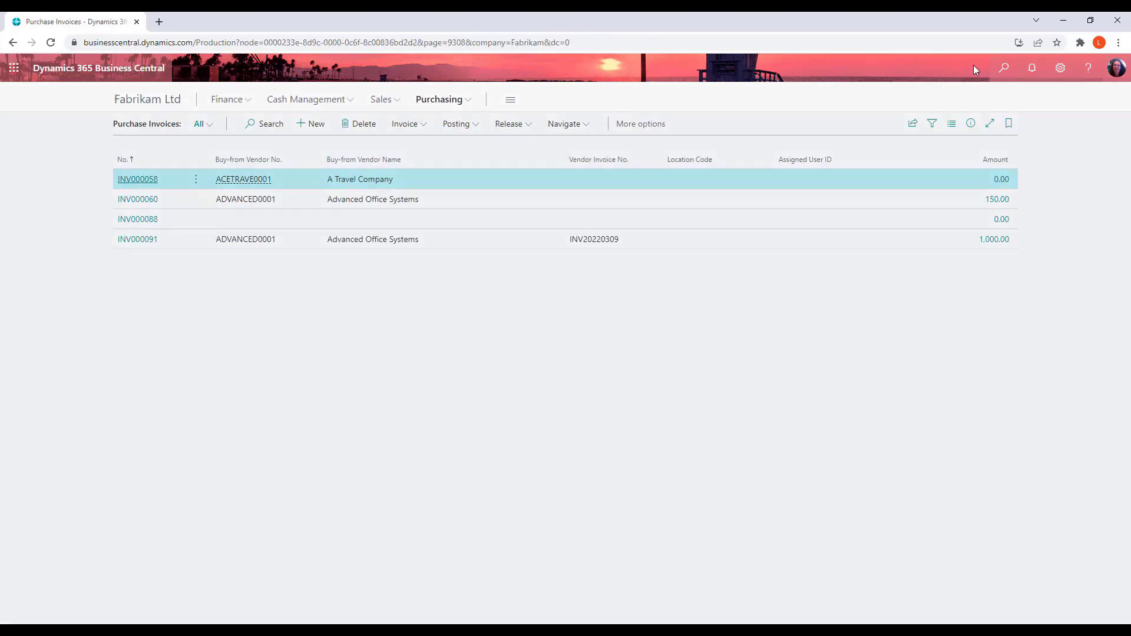
# Open the Items list through search and browse its inventory reports
pyautogui.hotkey('alt', 'q')
pyautogui.write('items')
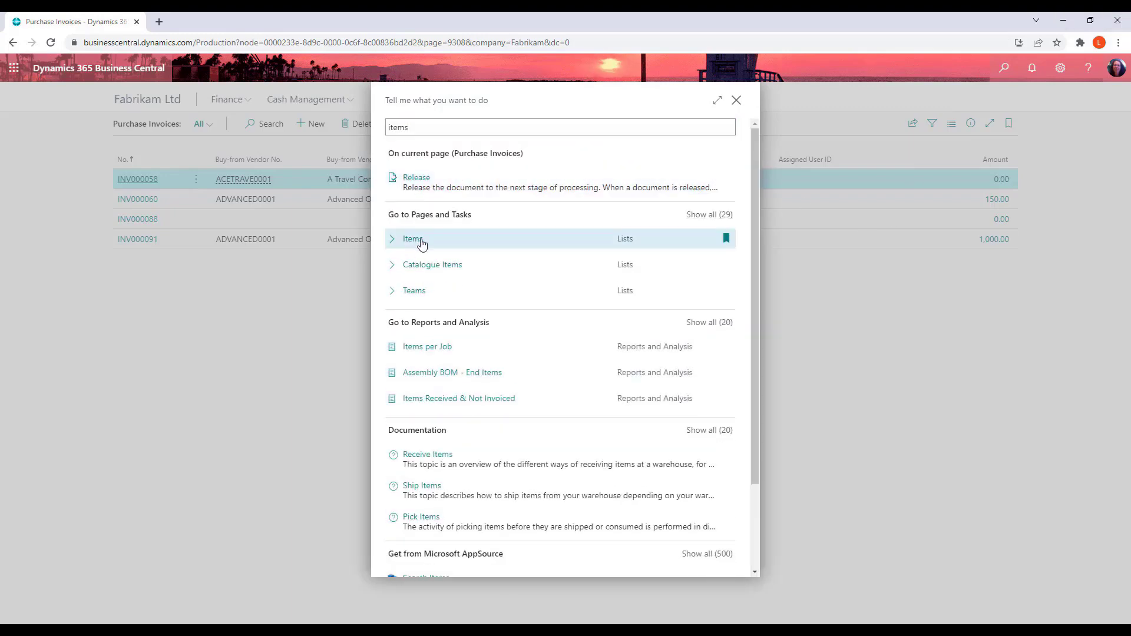
pyautogui.click(422, 240)
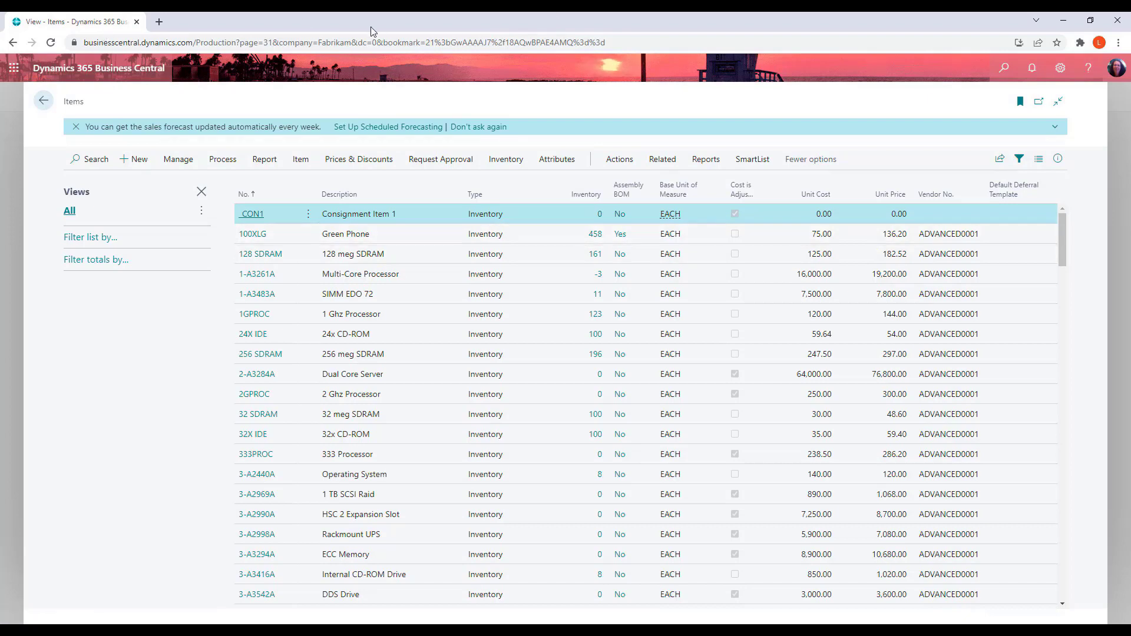
pyautogui.click(715, 165)
pyautogui.click(202, 185)
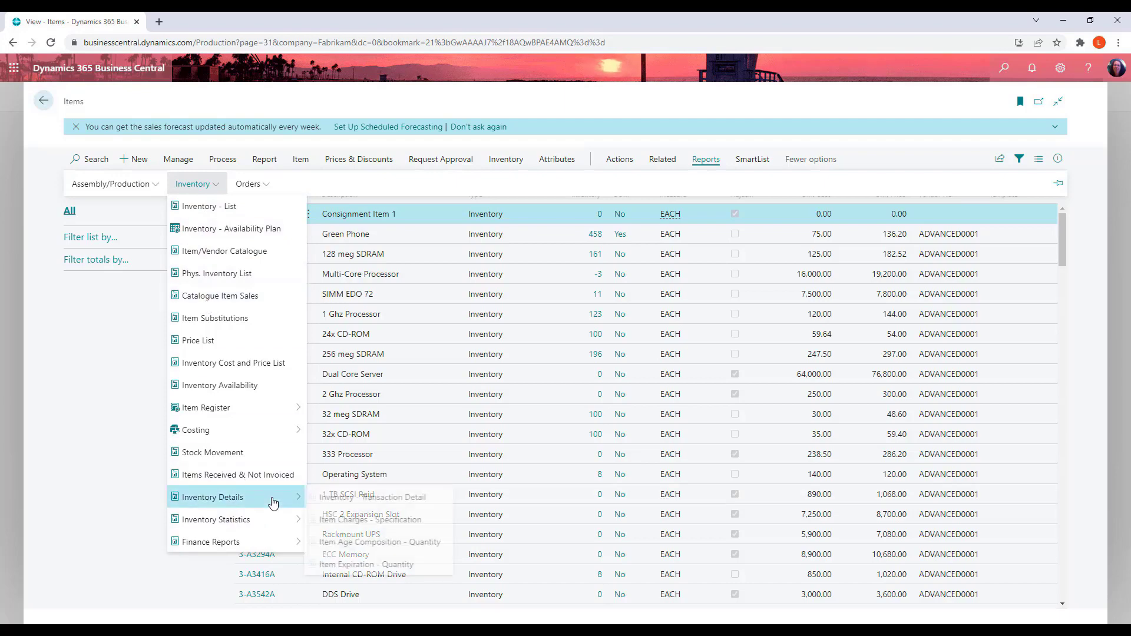
pyautogui.moveTo(272, 497)
pyautogui.moveTo(273, 544)
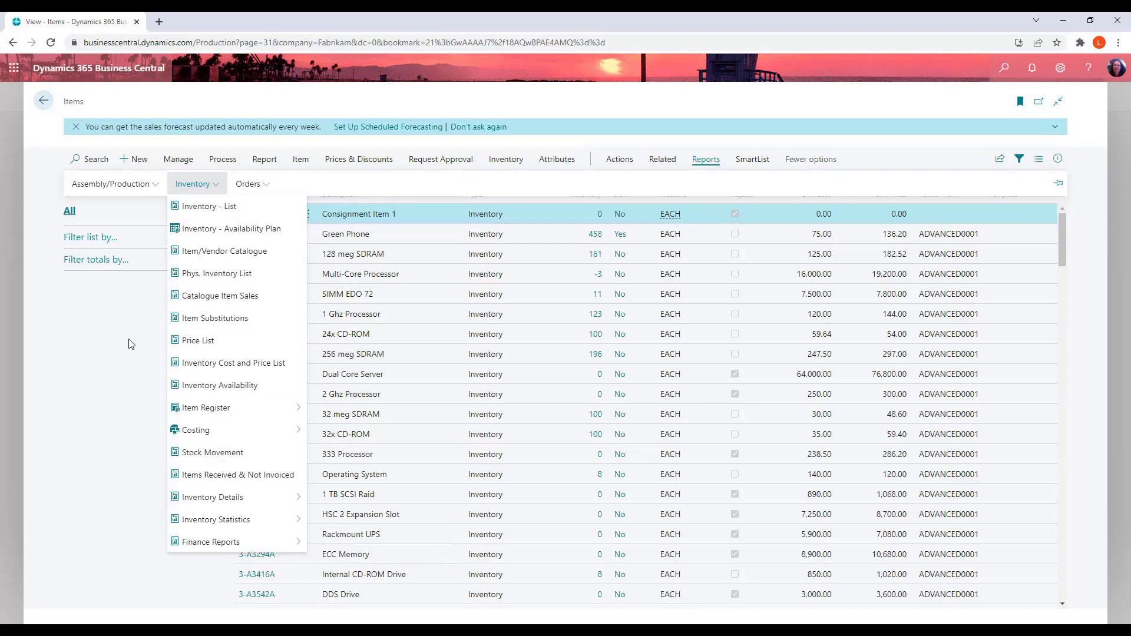
pyautogui.click(116, 348)
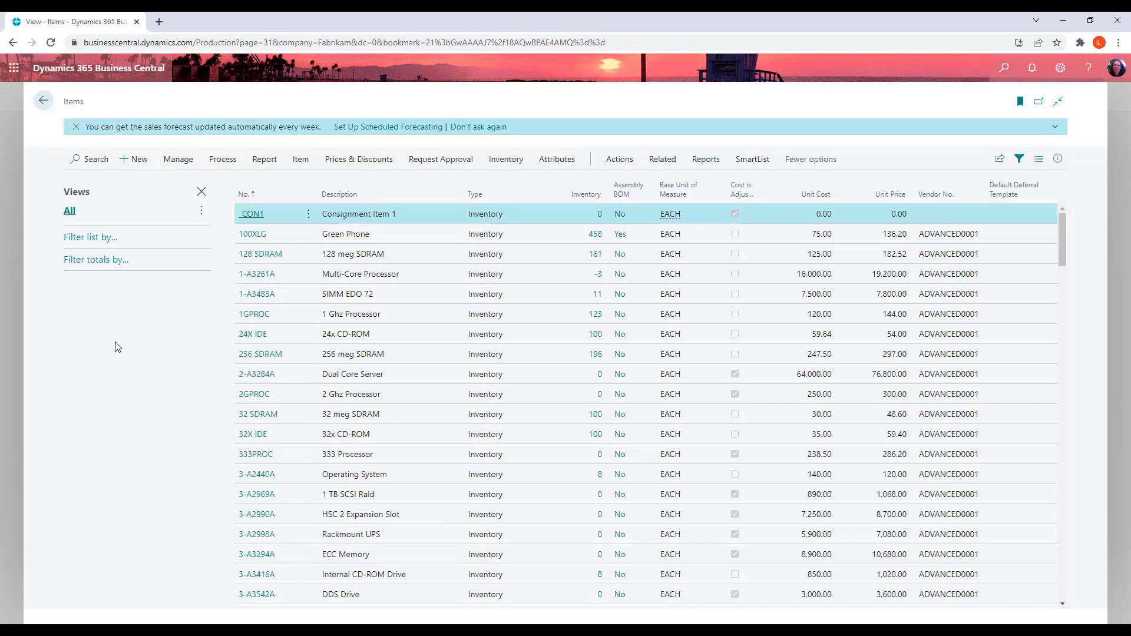